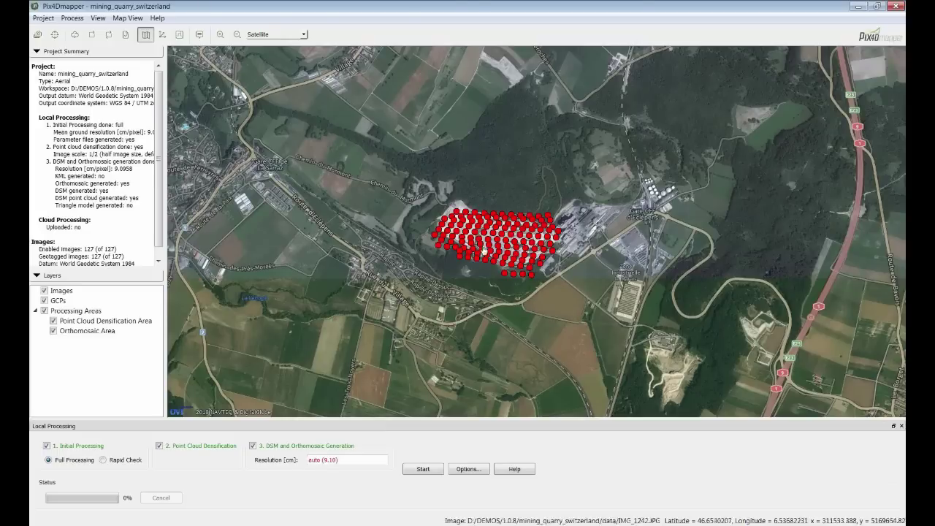
Switch from the map to the rayCloud 3D view and close the Local Processing pane
{"action": "left_click_drag", "start_coordinate": [514, 249], "coordinate": [495, 244]}
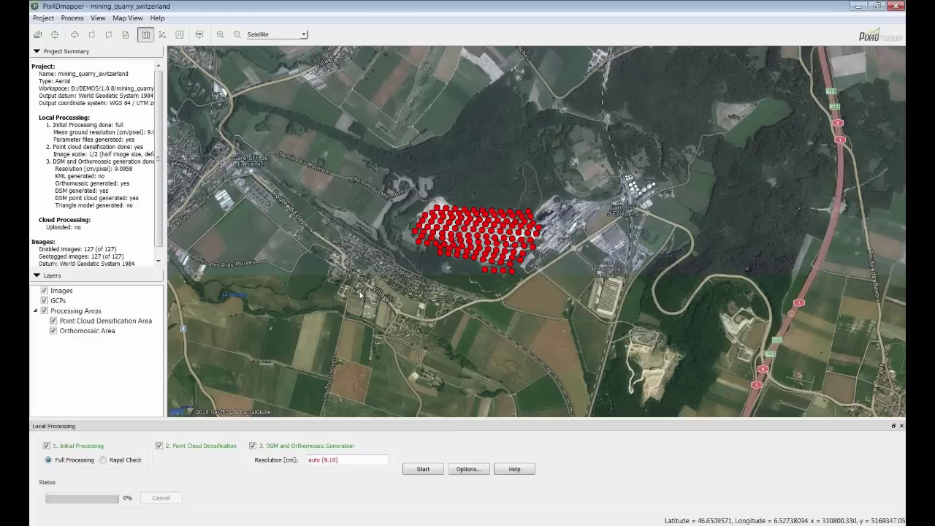
{"action": "left_click", "coordinate": [164, 35]}
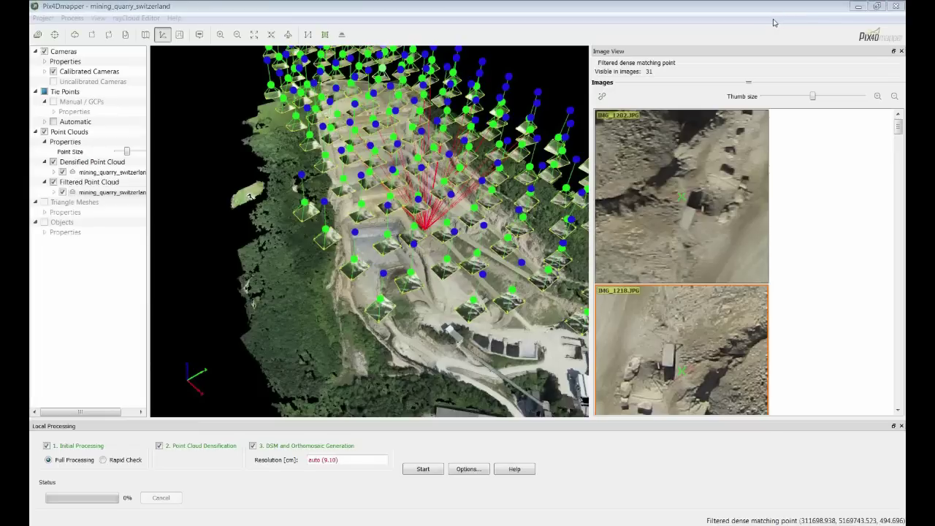
{"action": "left_click", "coordinate": [902, 425]}
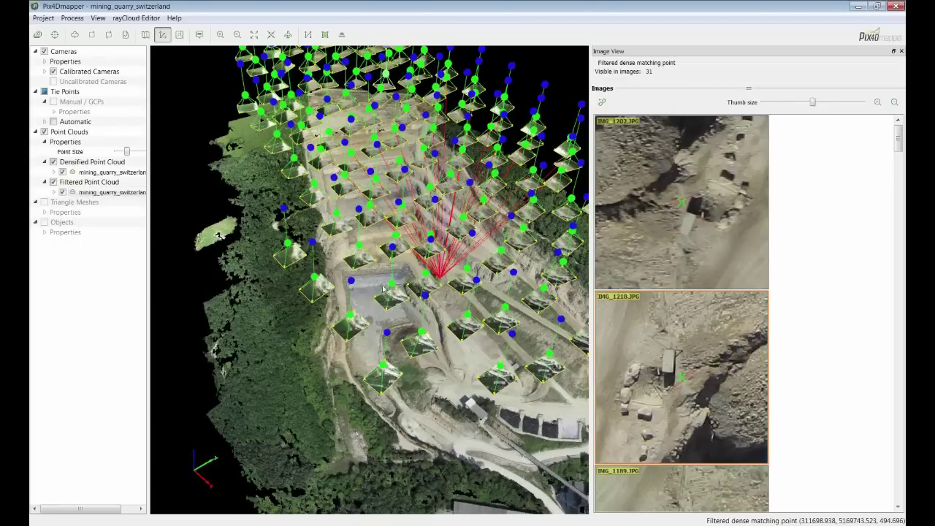
Clear the point selection and examine the quarry model and camera positions from several angles and distances
{"action": "left_click_drag", "start_coordinate": [384, 276], "coordinate": [458, 222]}
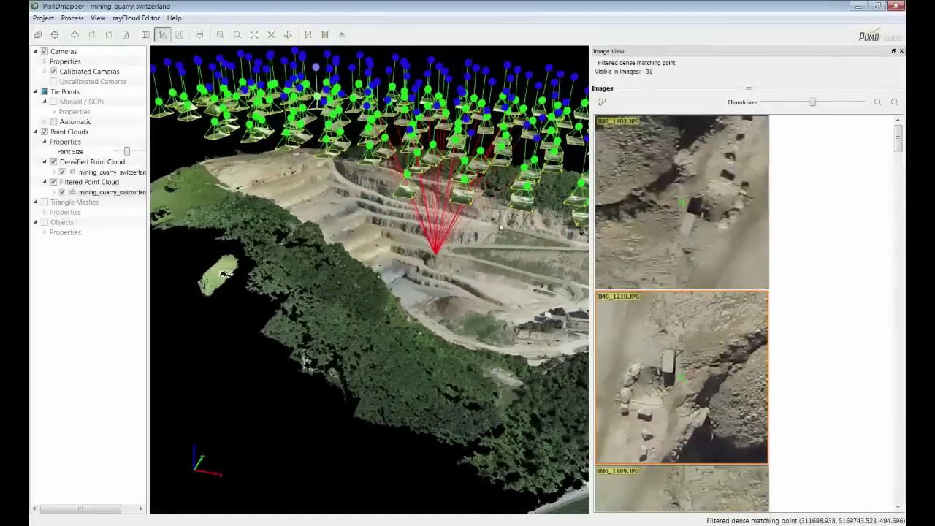
{"action": "left_click", "coordinate": [214, 342]}
{"action": "left_click_drag", "start_coordinate": [473, 257], "coordinate": [236, 289]}
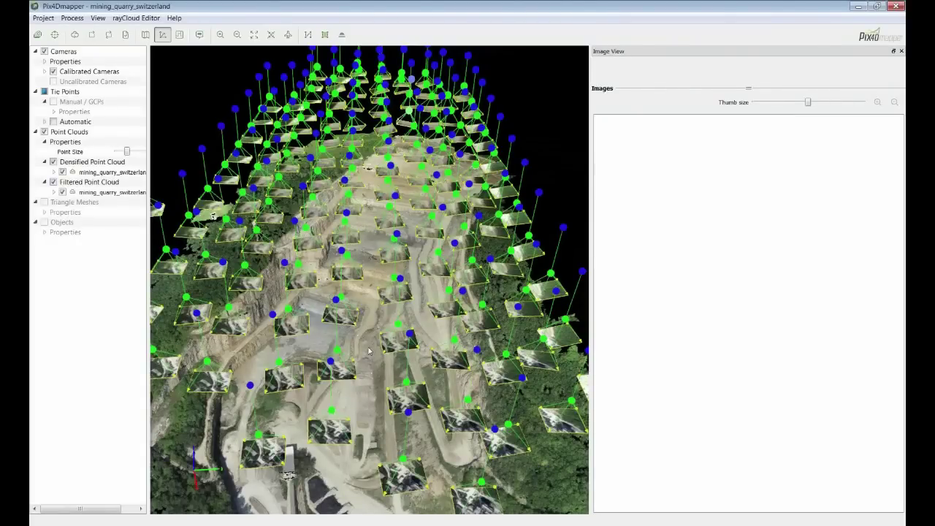
{"action": "left_click_drag", "start_coordinate": [368, 354], "coordinate": [354, 303]}
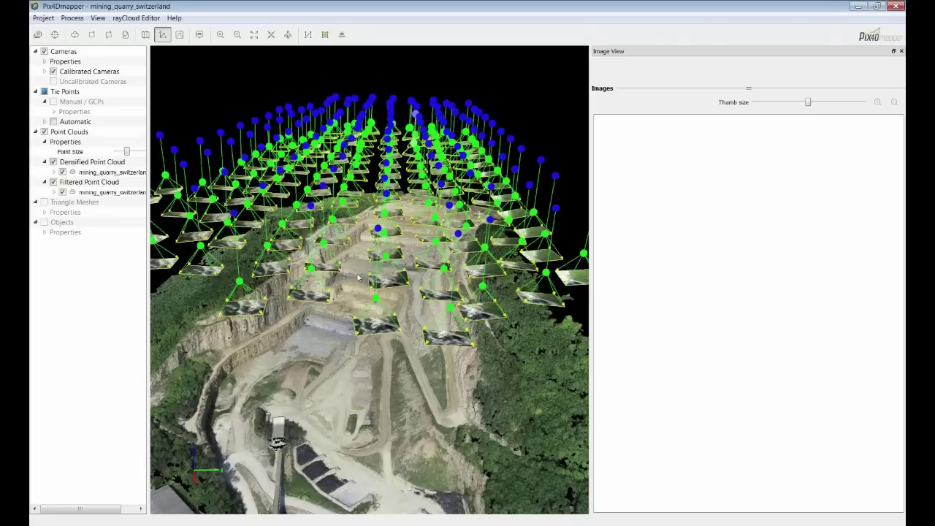
{"action": "left_click_drag", "start_coordinate": [358, 276], "coordinate": [367, 451]}
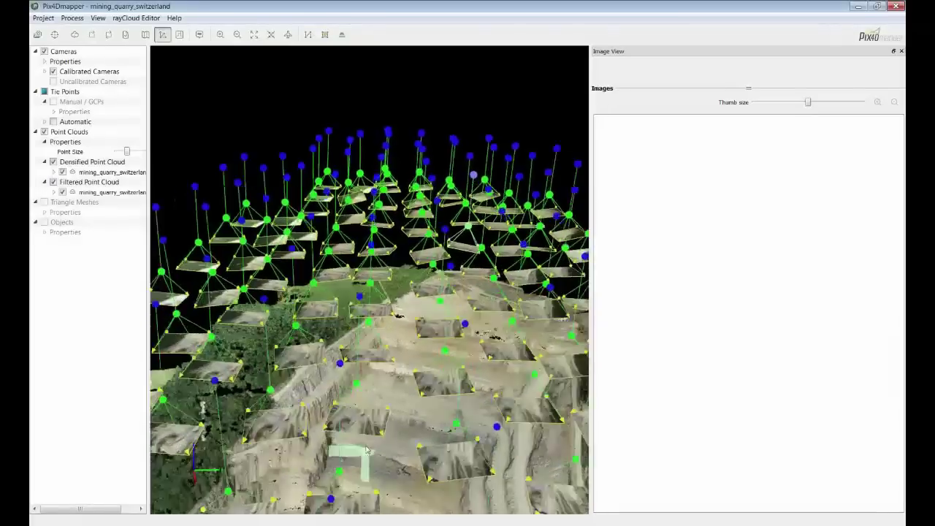
{"action": "scroll", "coordinate": [388, 303], "scroll_direction": "down", "scroll_amount": 8}
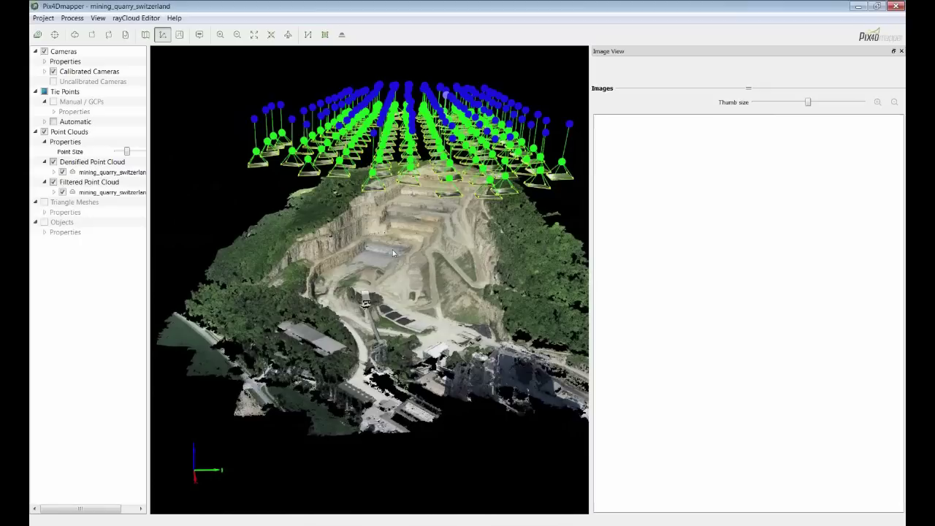
{"action": "scroll", "coordinate": [397, 250], "scroll_direction": "down", "scroll_amount": 6}
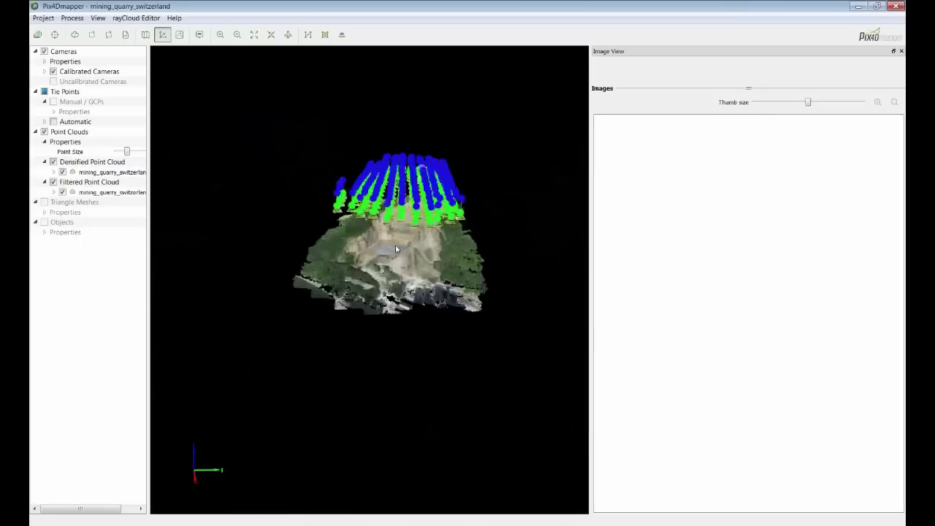
{"action": "scroll", "coordinate": [399, 239], "scroll_direction": "up", "scroll_amount": 10}
{"action": "scroll", "coordinate": [400, 237], "scroll_direction": "down", "scroll_amount": 6}
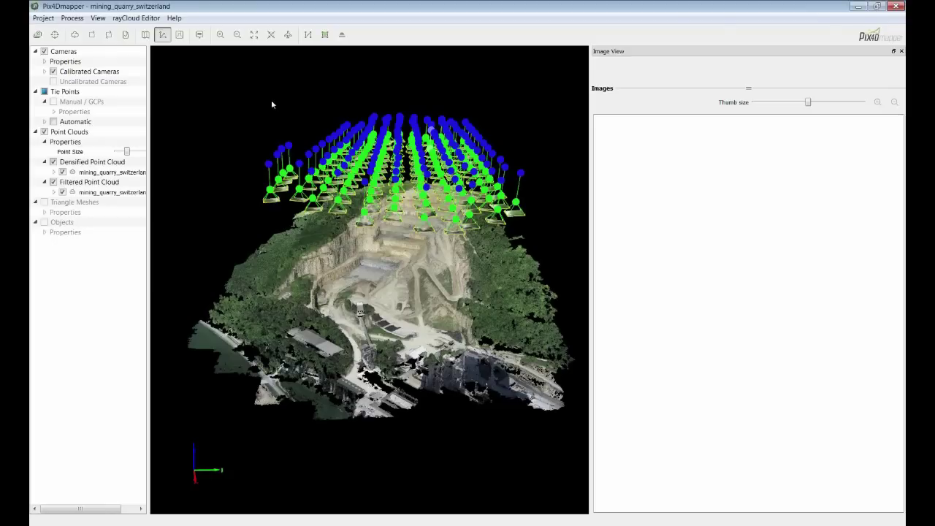
Fit the entire project in the 3D view and look at it from directly above
{"action": "left_click", "coordinate": [222, 36]}
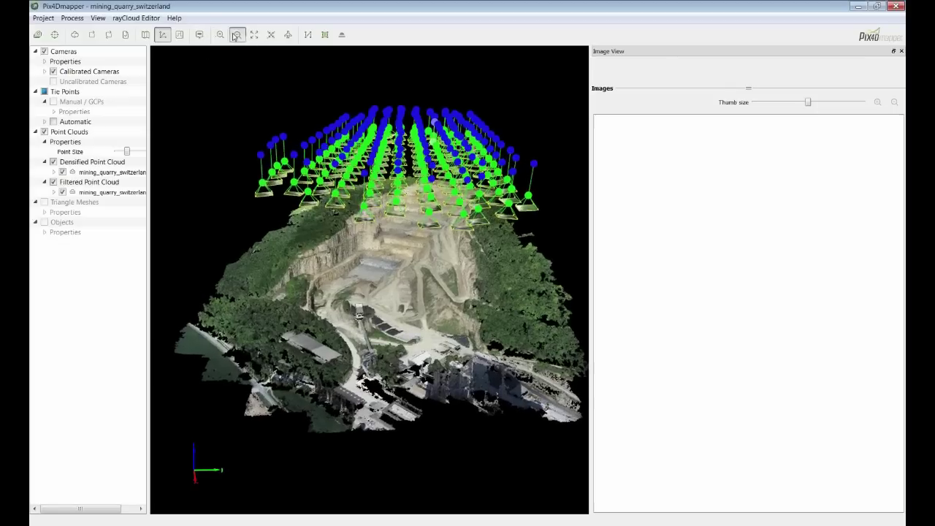
{"action": "left_click", "coordinate": [254, 35]}
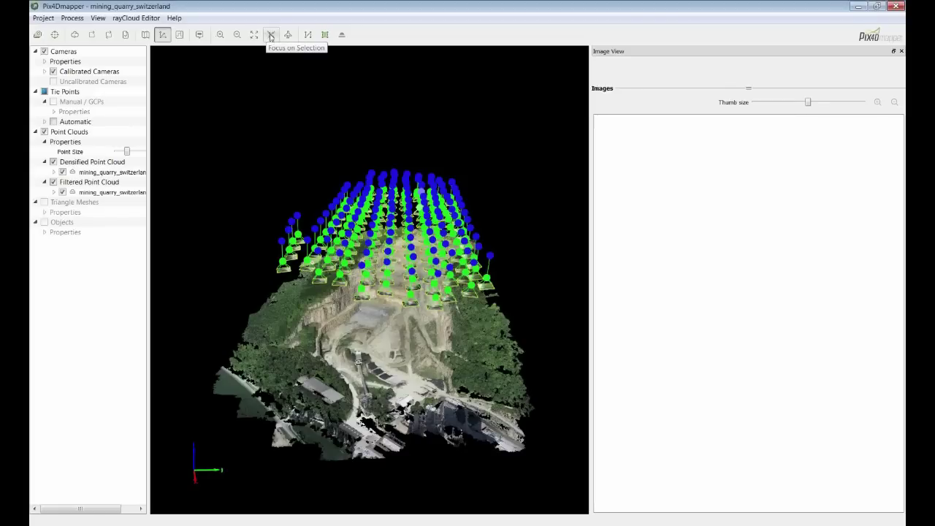
{"action": "left_click", "coordinate": [289, 35]}
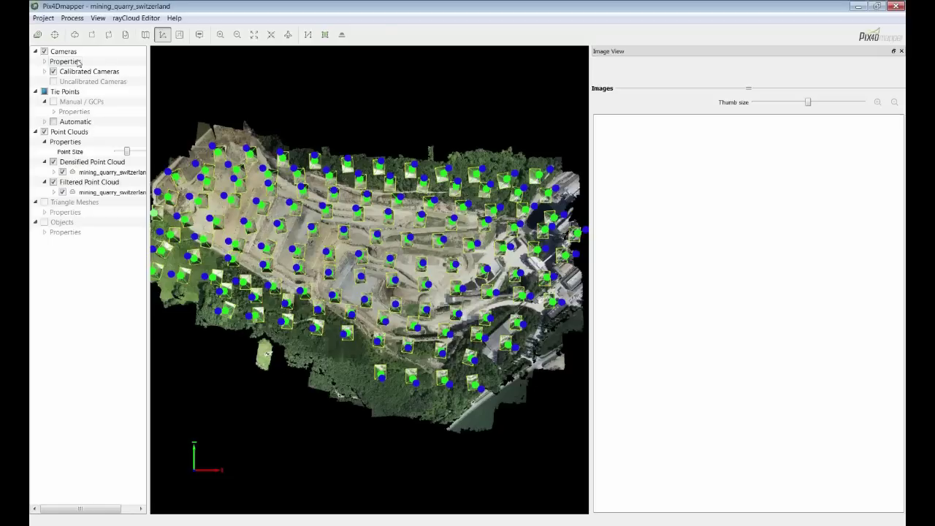
Hide the calibrated cameras, the tie points and both point clouds in the 3D view
{"action": "left_click", "coordinate": [53, 71]}
{"action": "left_click", "coordinate": [45, 92]}
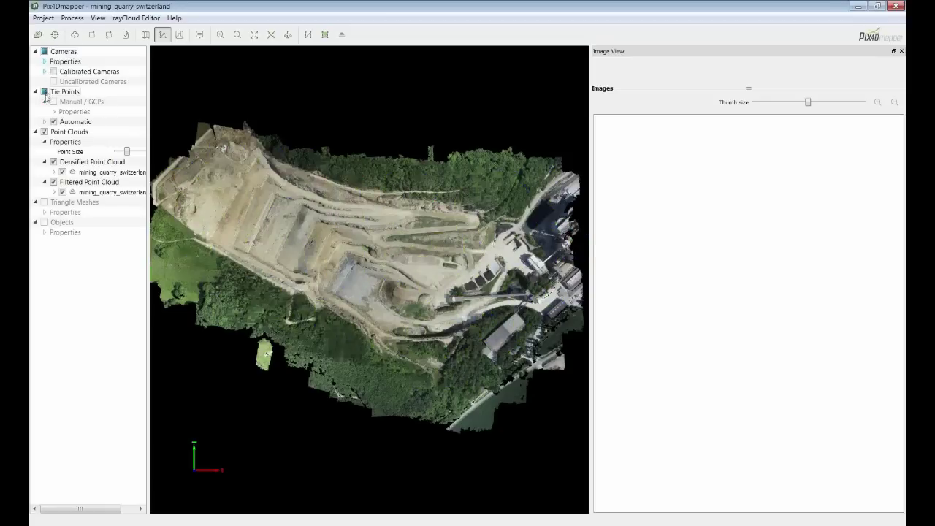
{"action": "left_click", "coordinate": [44, 132]}
{"action": "left_click", "coordinate": [45, 92]}
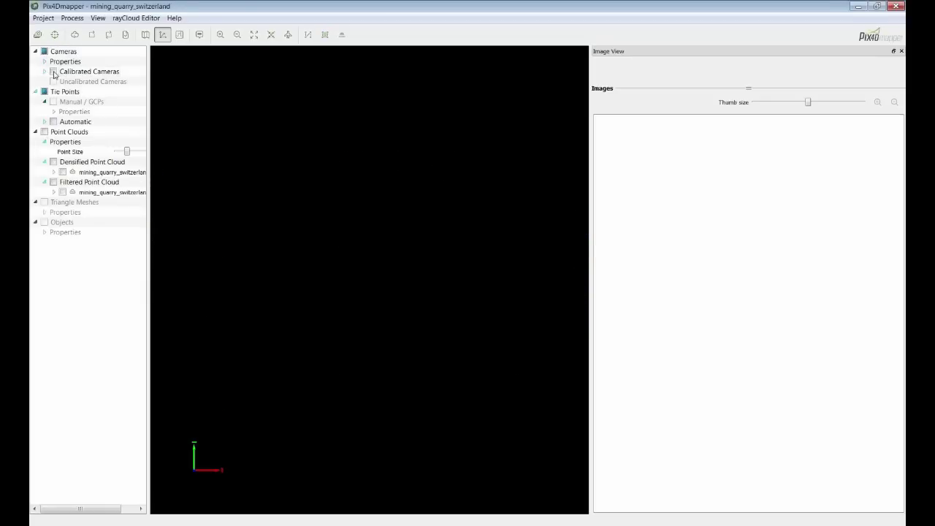
Show the calibrated cameras and the automatic tie points, viewing both in perspective
{"action": "left_click", "coordinate": [54, 72]}
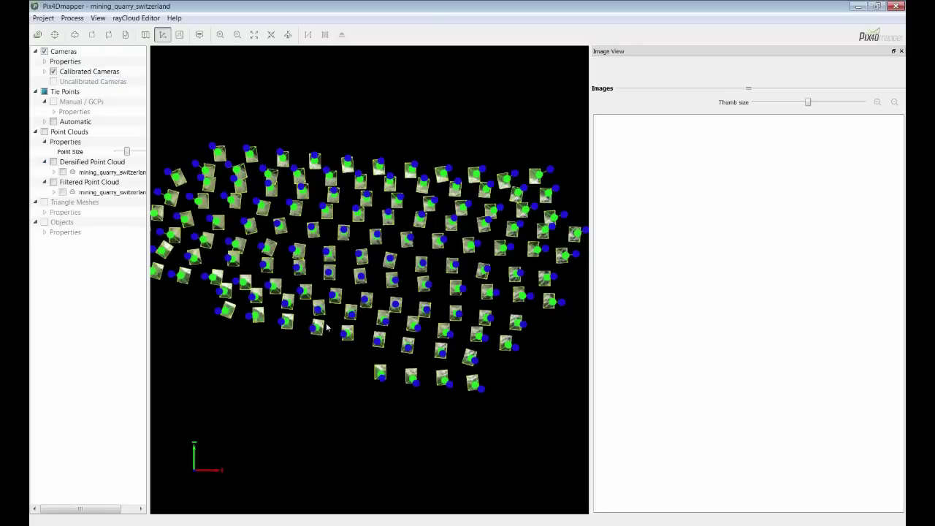
{"action": "left_click_drag", "start_coordinate": [371, 323], "coordinate": [553, 108]}
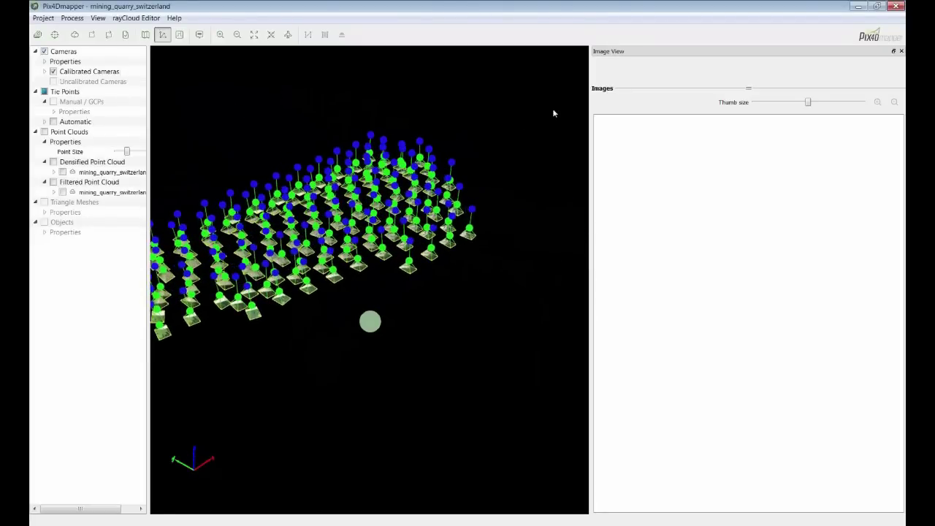
{"action": "left_click", "coordinate": [57, 122]}
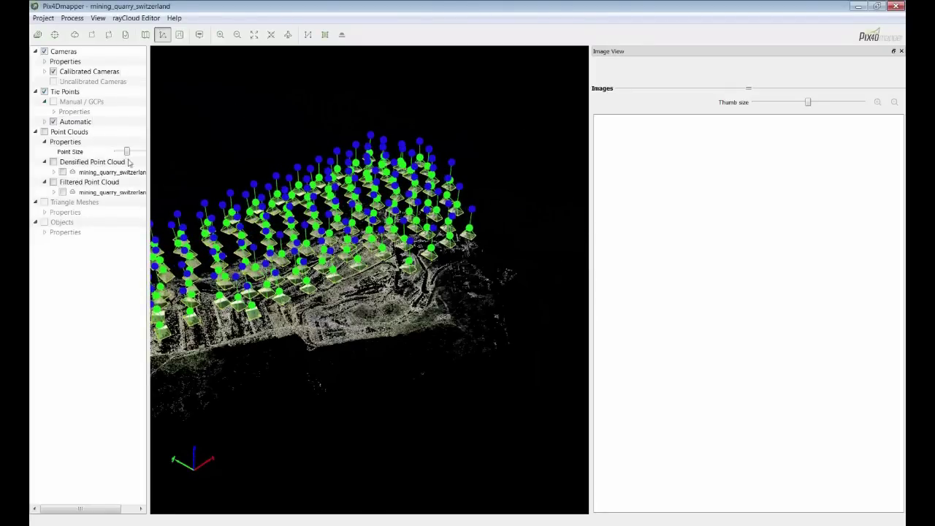
{"action": "left_click_drag", "start_coordinate": [307, 197], "coordinate": [203, 251]}
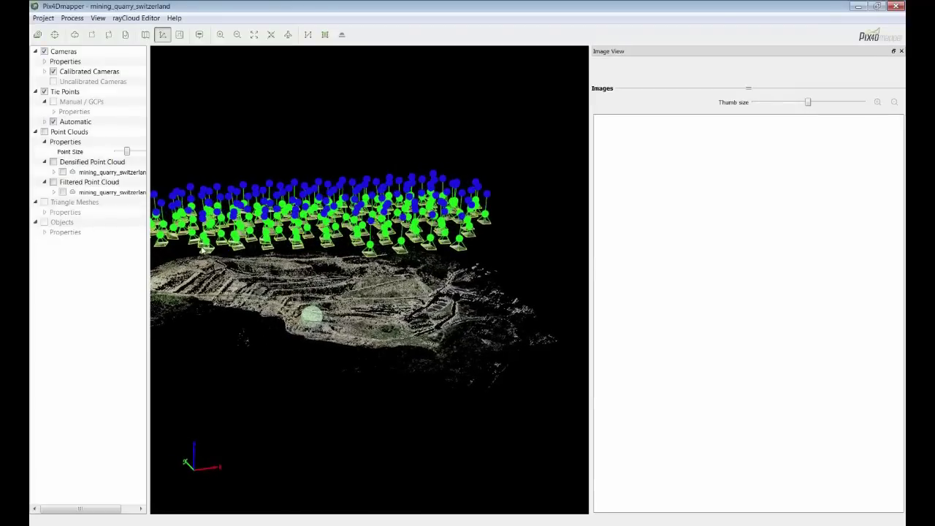
Show the densified point cloud and inspect the quarry terraces up close
{"action": "left_click", "coordinate": [53, 161]}
{"action": "left_click_drag", "start_coordinate": [241, 344], "coordinate": [128, 356]}
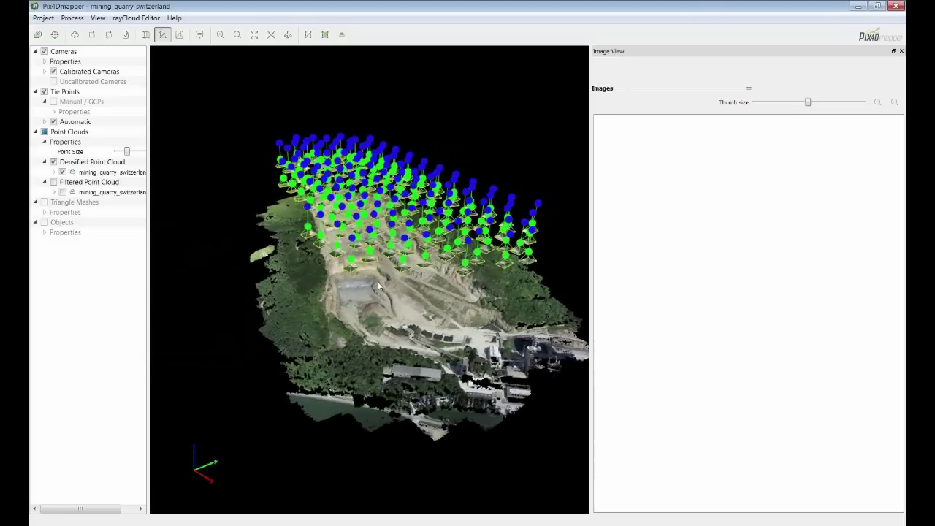
{"action": "left_click_drag", "start_coordinate": [381, 285], "coordinate": [380, 333]}
{"action": "scroll", "coordinate": [380, 334], "scroll_direction": "up", "scroll_amount": 5}
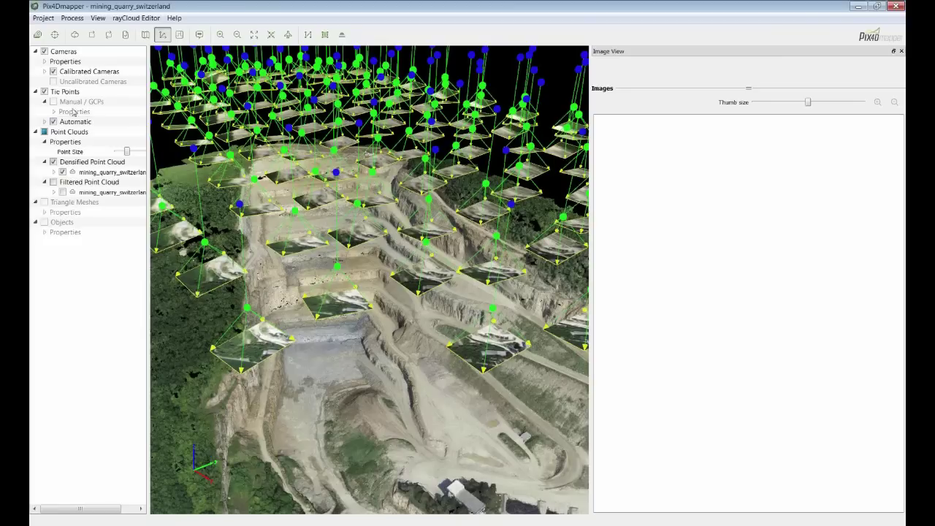
Expand the camera display properties and slightly reduce the projection distance
{"action": "left_click", "coordinate": [45, 62]}
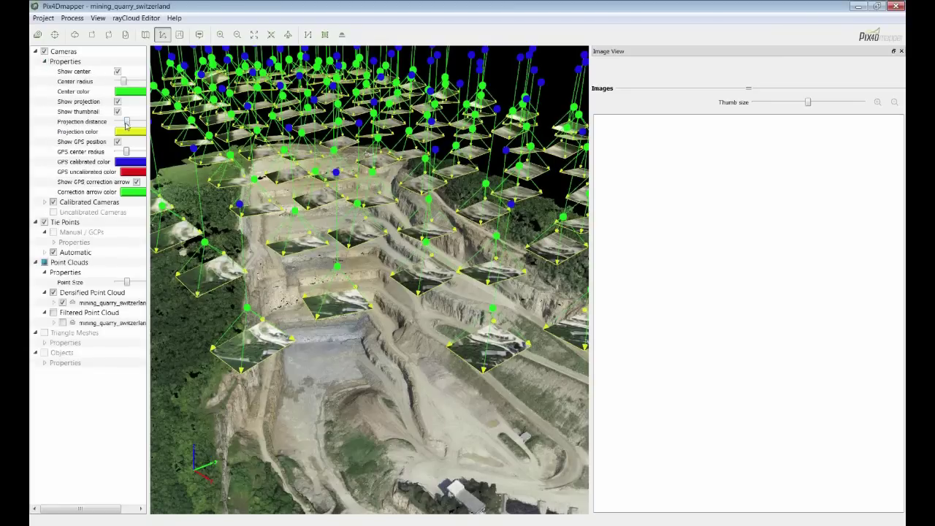
{"action": "mouse_move", "coordinate": [127, 123]}
{"action": "left_mouse_down"}
{"action": "mouse_move", "coordinate": [140, 122]}
{"action": "mouse_move", "coordinate": [124, 122]}
{"action": "left_mouse_up"}
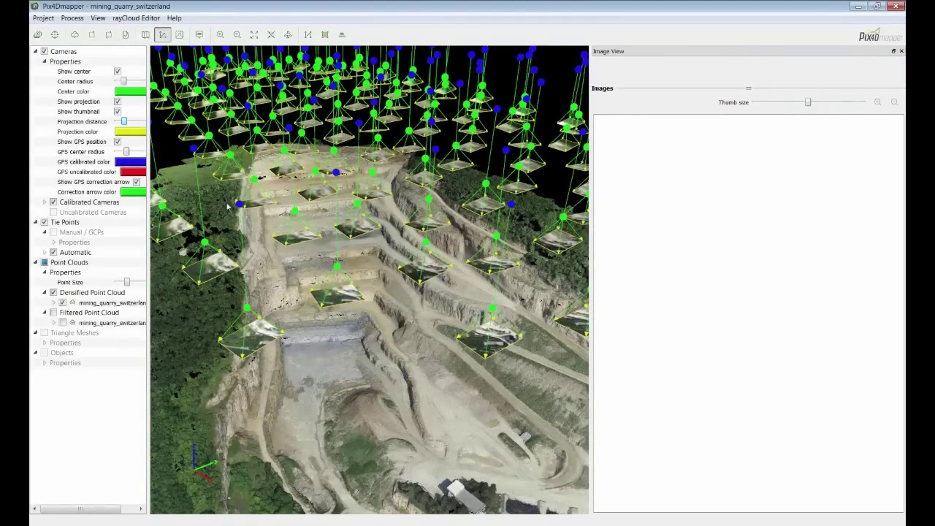
Hide the automatic tie points and slightly reduce the point size of the point clouds
{"action": "scroll", "coordinate": [338, 337], "scroll_direction": "up", "scroll_amount": 10}
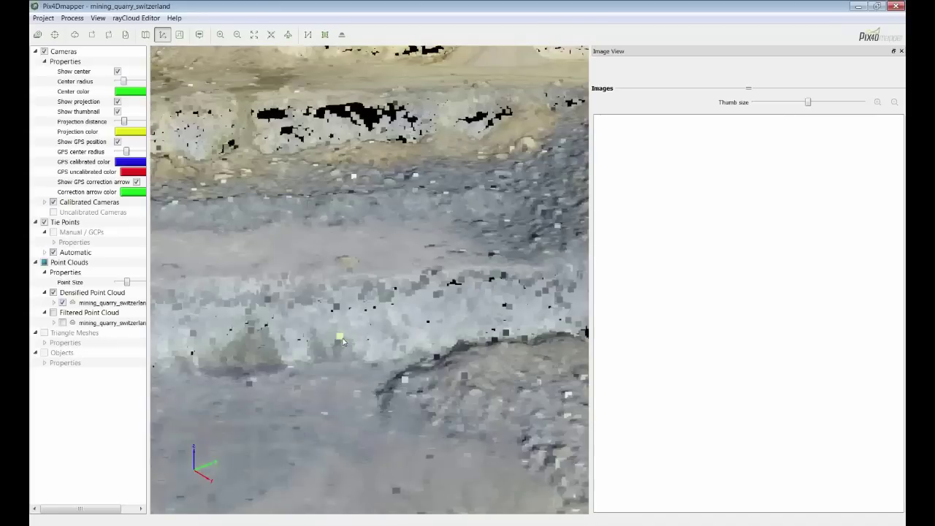
{"action": "left_click", "coordinate": [52, 252]}
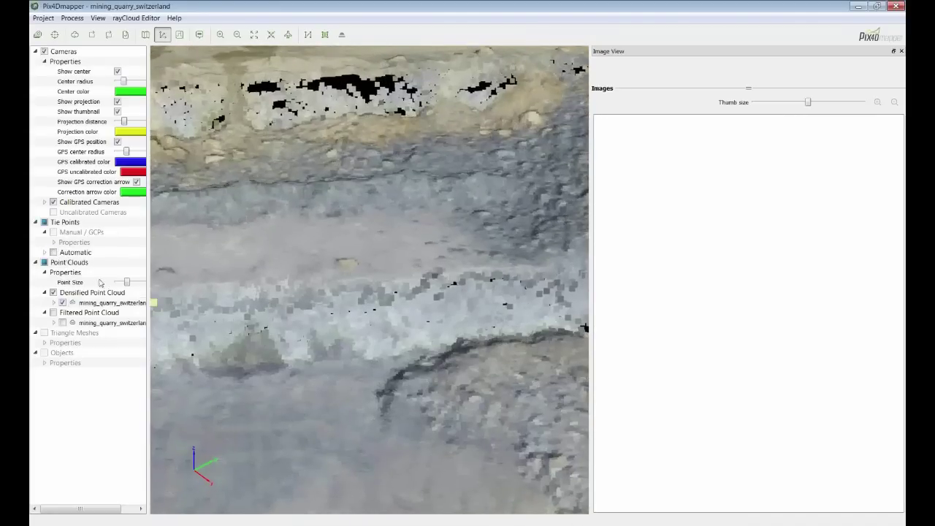
{"action": "left_click", "coordinate": [45, 273]}
{"action": "left_click", "coordinate": [45, 272]}
{"action": "mouse_move", "coordinate": [130, 284]}
{"action": "left_mouse_down"}
{"action": "mouse_move", "coordinate": [115, 282]}
{"action": "mouse_move", "coordinate": [127, 283]}
{"action": "left_mouse_up"}
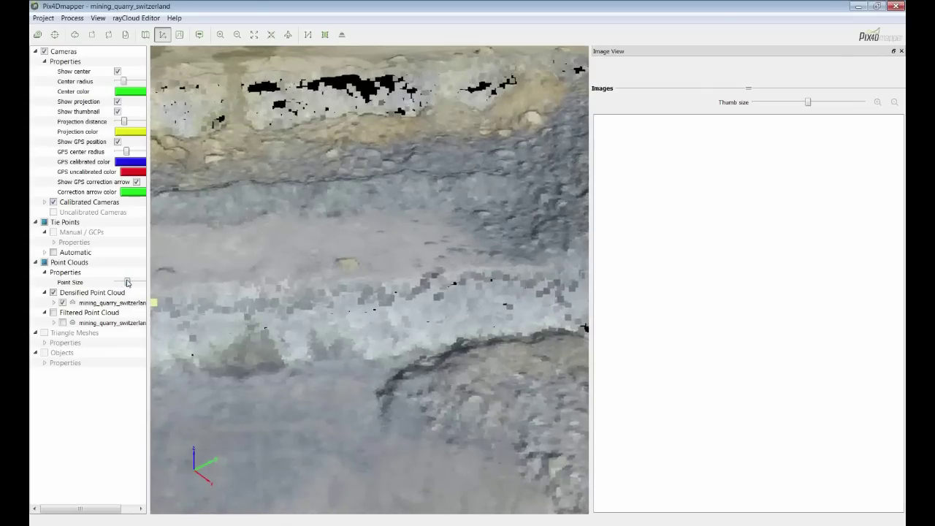
Examine the densified quarry terraces and the cameras above them from different angles and distances
{"action": "scroll", "coordinate": [389, 368], "scroll_direction": "down", "scroll_amount": 10}
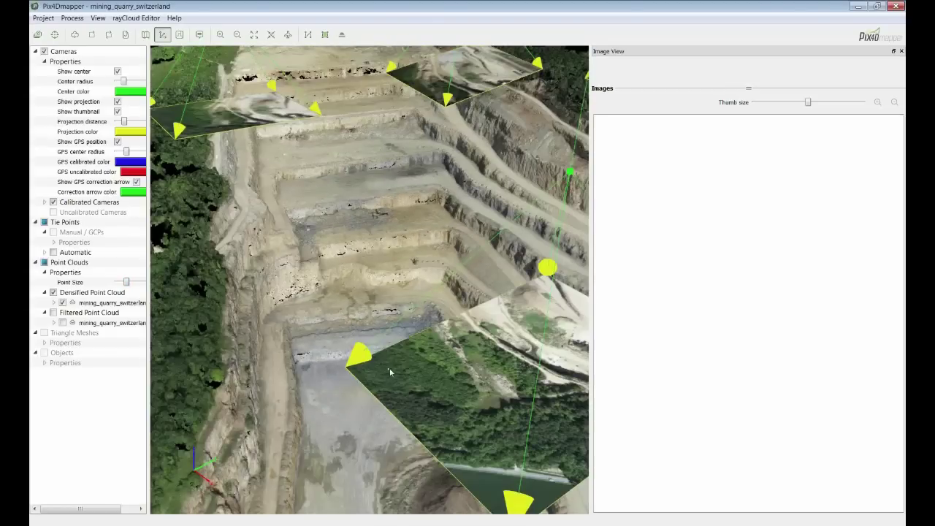
{"action": "scroll", "coordinate": [389, 368], "scroll_direction": "down", "scroll_amount": 5}
{"action": "left_click_drag", "start_coordinate": [380, 314], "coordinate": [379, 172]}
{"action": "scroll", "coordinate": [494, 335], "scroll_direction": "down", "scroll_amount": 5}
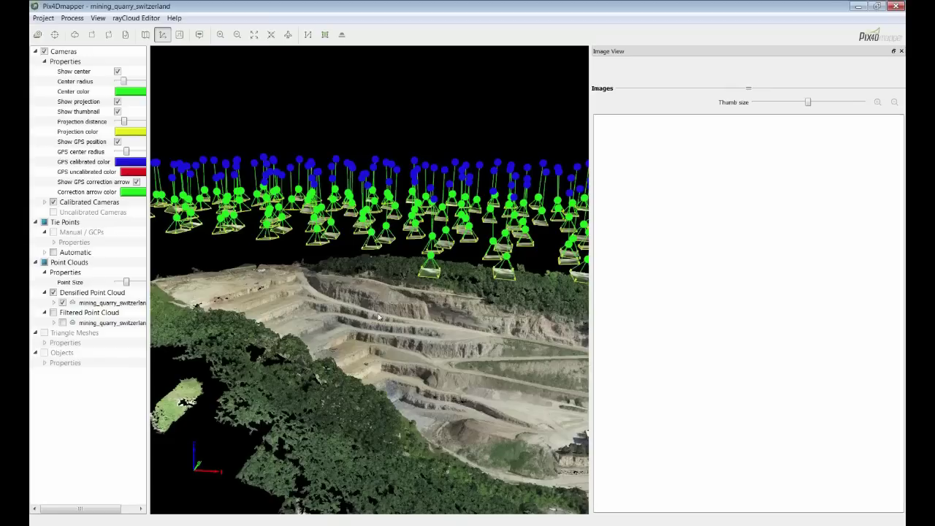
{"action": "left_click_drag", "start_coordinate": [399, 330], "coordinate": [393, 356]}
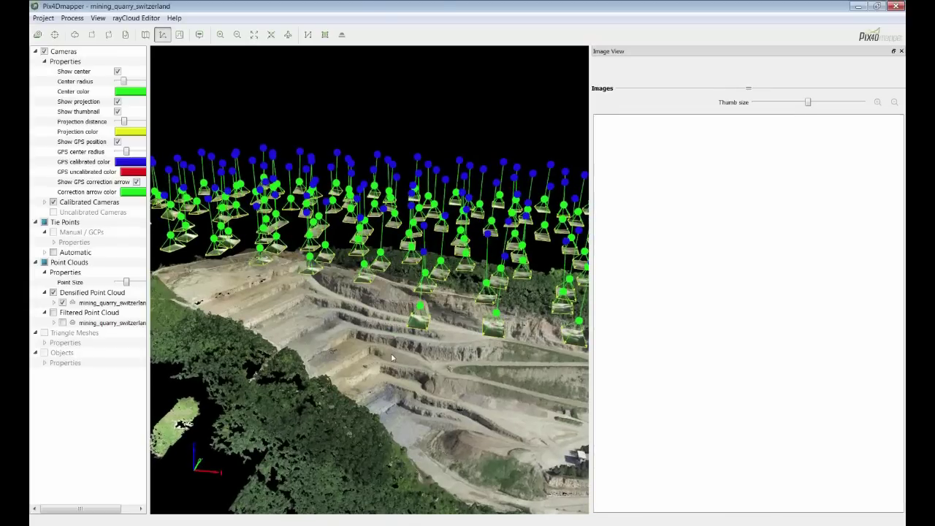
{"action": "scroll", "coordinate": [366, 275], "scroll_direction": "up", "scroll_amount": 3}
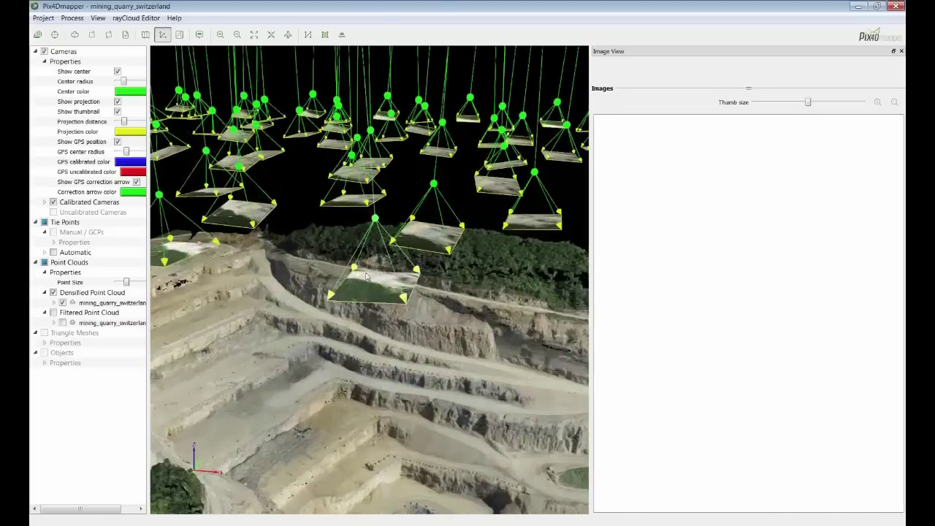
{"action": "scroll", "coordinate": [379, 281], "scroll_direction": "up", "scroll_amount": 5}
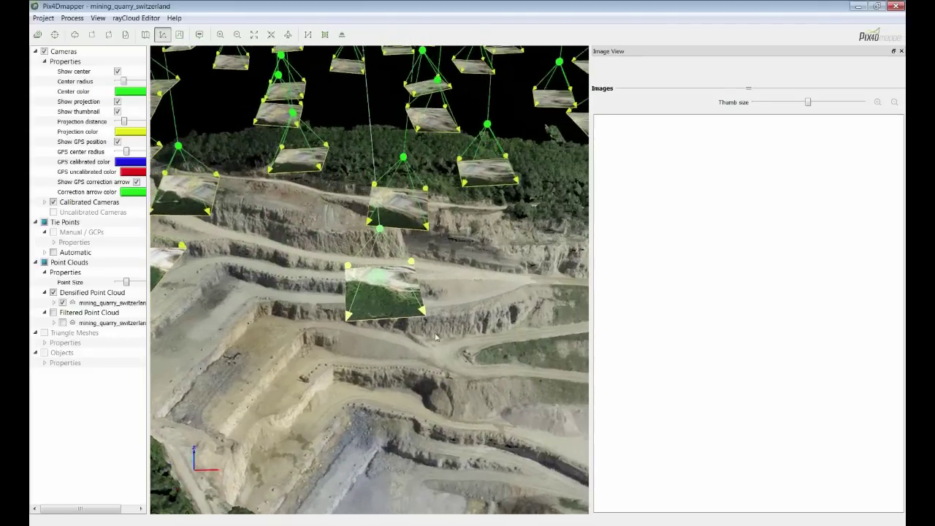
{"action": "left_click_drag", "start_coordinate": [436, 337], "coordinate": [491, 336]}
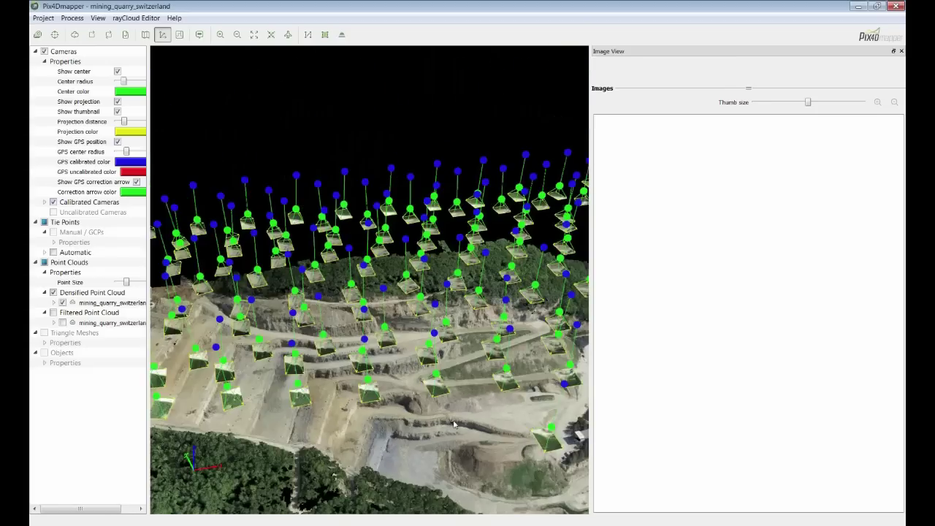
{"action": "middle_click_drag", "start_coordinate": [301, 196], "coordinate": [298, 106]}
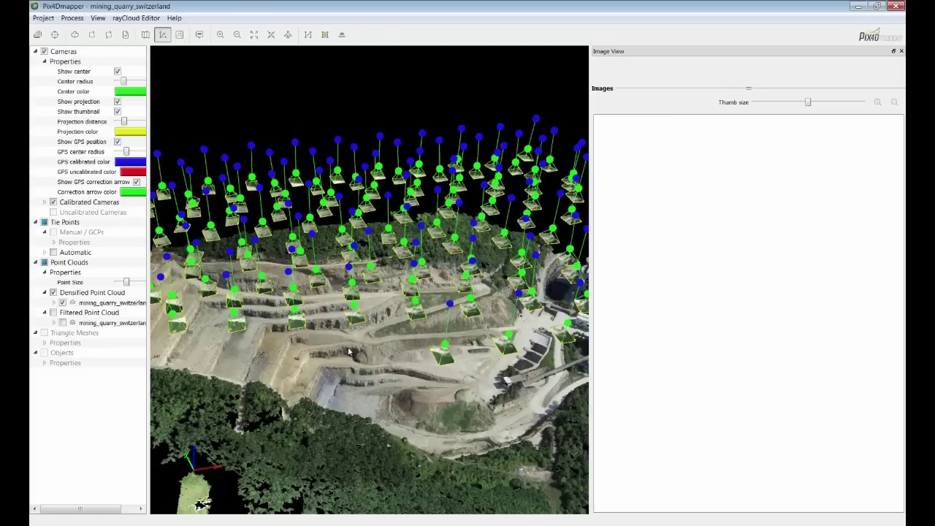
{"action": "left_click_drag", "start_coordinate": [348, 352], "coordinate": [348, 371]}
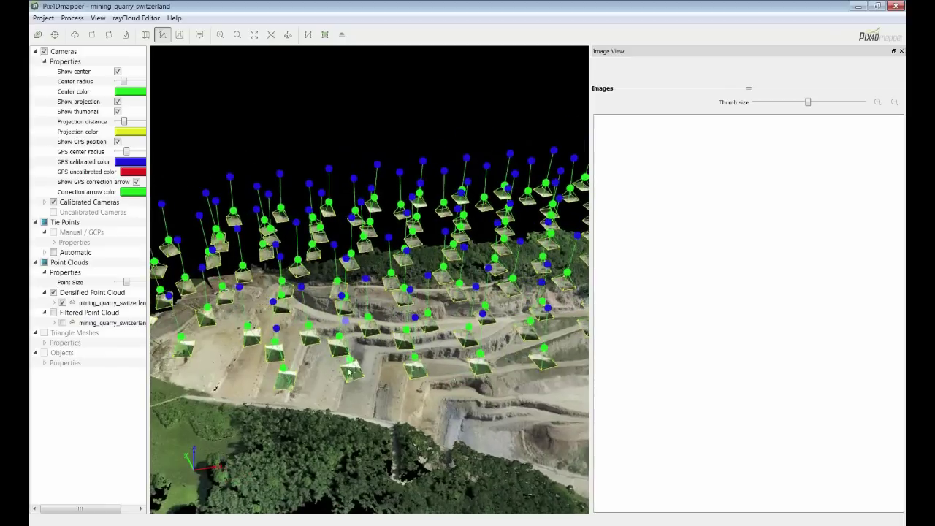
{"action": "scroll", "coordinate": [349, 384], "scroll_direction": "up", "scroll_amount": 5}
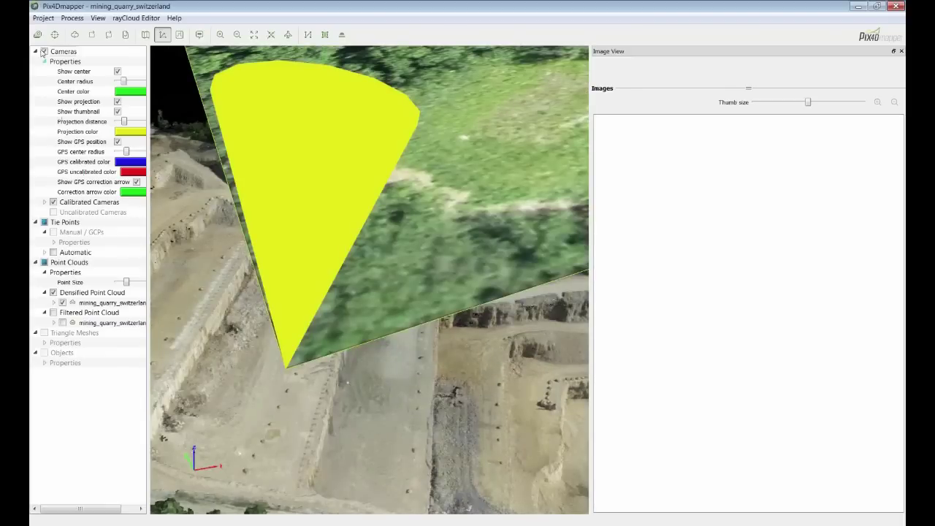
Hide the cameras to view the unobstructed quarry terraces, and show them again
{"action": "left_click", "coordinate": [44, 51]}
{"action": "left_click_drag", "start_coordinate": [315, 365], "coordinate": [281, 322]}
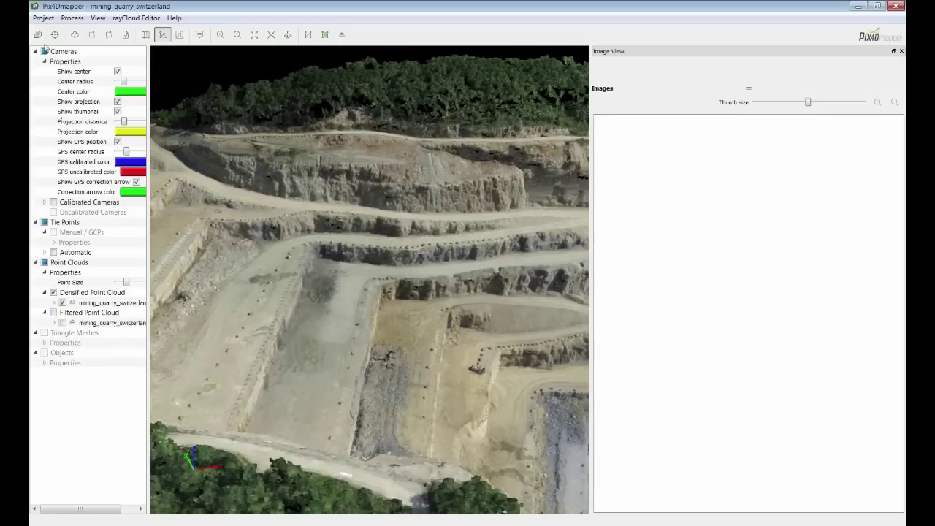
{"action": "left_click", "coordinate": [44, 51]}
Select a densified point on the excavator on the lower terrace and widen the image view to fit two columns of thumbnails
{"action": "scroll", "coordinate": [350, 355], "scroll_direction": "up", "scroll_amount": 5}
{"action": "scroll", "coordinate": [407, 367], "scroll_direction": "up", "scroll_amount": 3}
{"action": "middle_click_drag", "start_coordinate": [468, 376], "coordinate": [207, 326]}
{"action": "left_click_drag", "start_coordinate": [471, 379], "coordinate": [431, 384]}
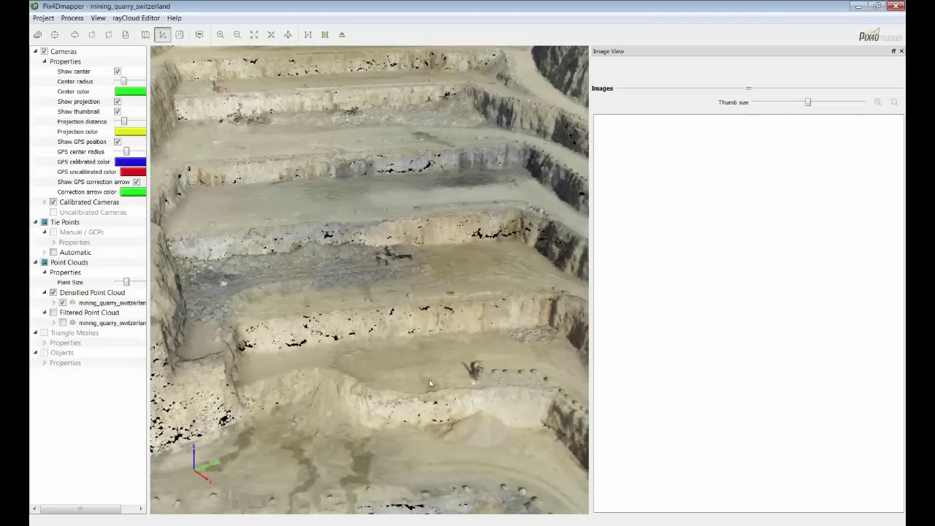
{"action": "left_click", "coordinate": [478, 371]}
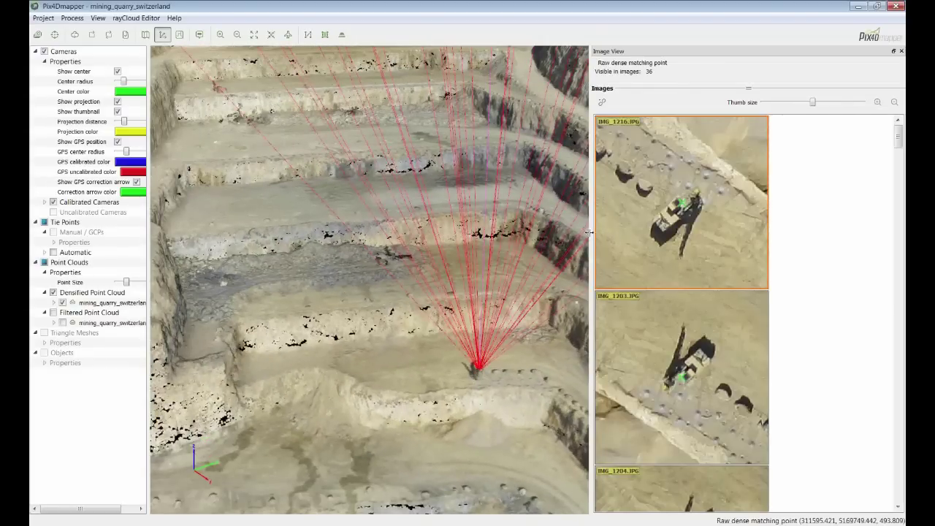
{"action": "left_click_drag", "start_coordinate": [590, 235], "coordinate": [532, 238]}
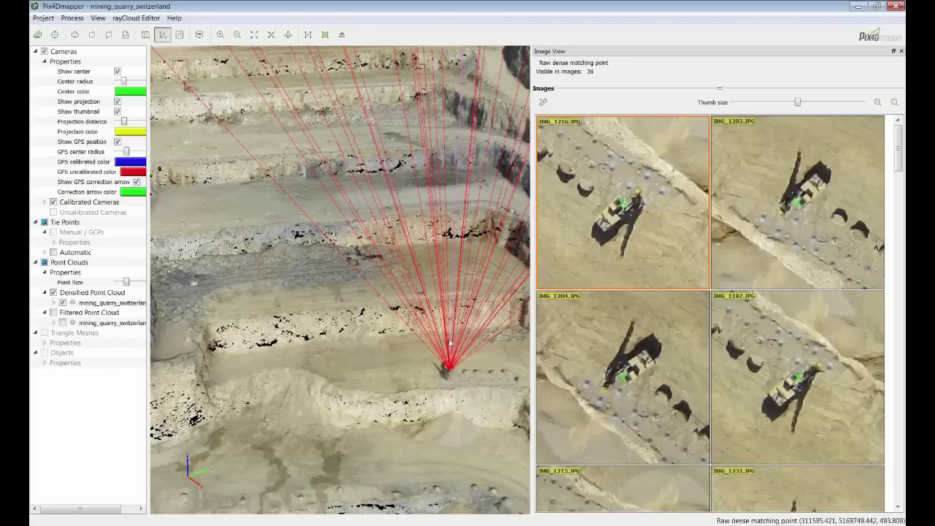
Examine the rays linking the selected excavator point to the cameras above, from afar and up close
{"action": "scroll", "coordinate": [430, 369], "scroll_direction": "down", "scroll_amount": 3}
{"action": "left_click_drag", "start_coordinate": [424, 388], "coordinate": [267, 329]}
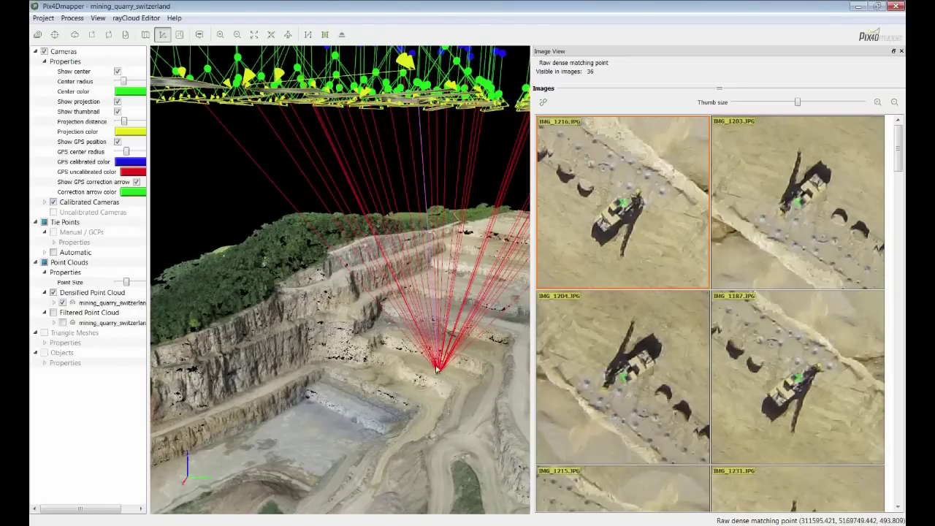
{"action": "left_click_drag", "start_coordinate": [429, 133], "coordinate": [488, 200]}
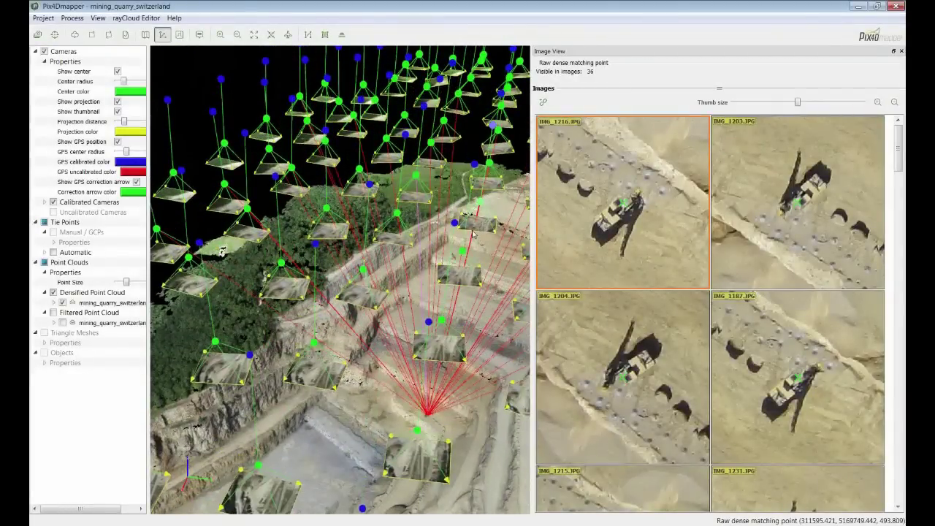
{"action": "scroll", "coordinate": [409, 411], "scroll_direction": "up", "scroll_amount": 5}
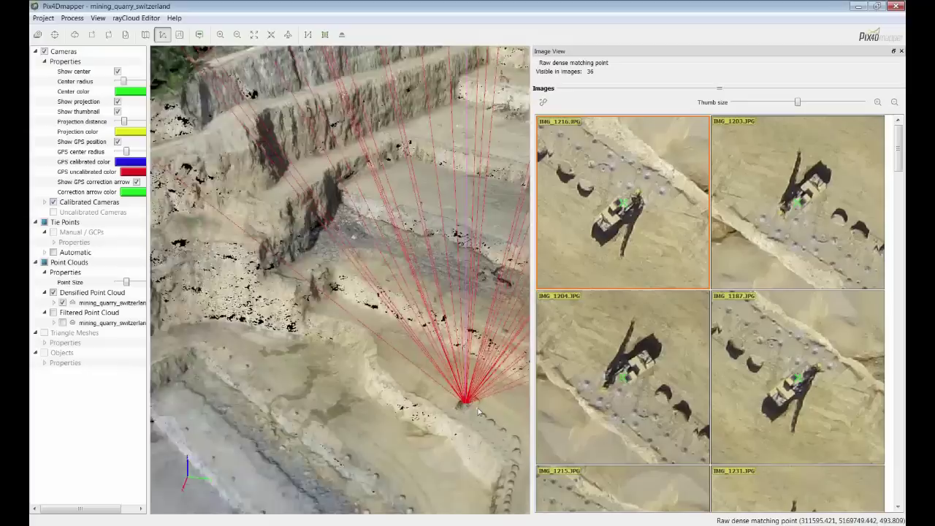
{"action": "scroll", "coordinate": [477, 412], "scroll_direction": "up", "scroll_amount": 2}
{"action": "mouse_move", "coordinate": [465, 415]}
{"action": "left_mouse_down"}
{"action": "mouse_move", "coordinate": [474, 397]}
{"action": "mouse_move", "coordinate": [447, 419]}
{"action": "left_mouse_up"}
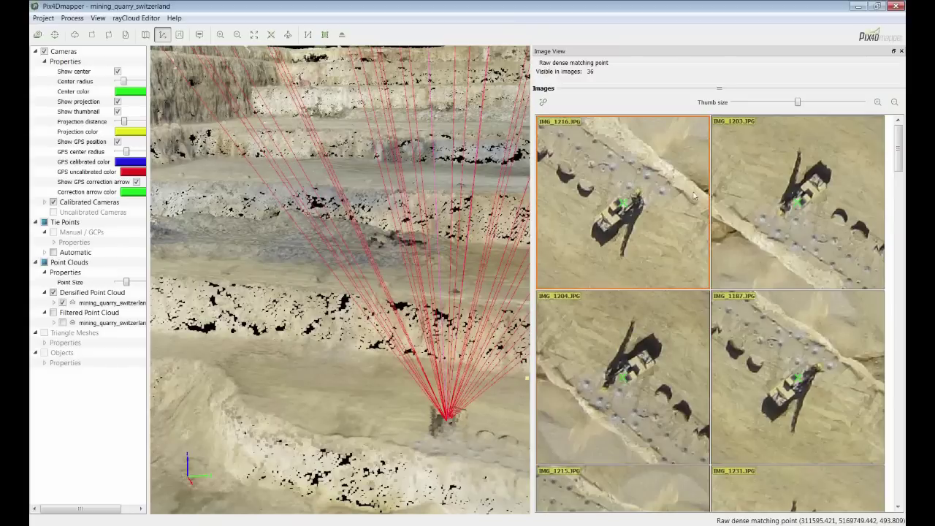
Browse the images containing the excavator point and inspect the excavator in one thumbnail at closer and wider magnification
{"action": "left_click_drag", "start_coordinate": [897, 157], "coordinate": [901, 225]}
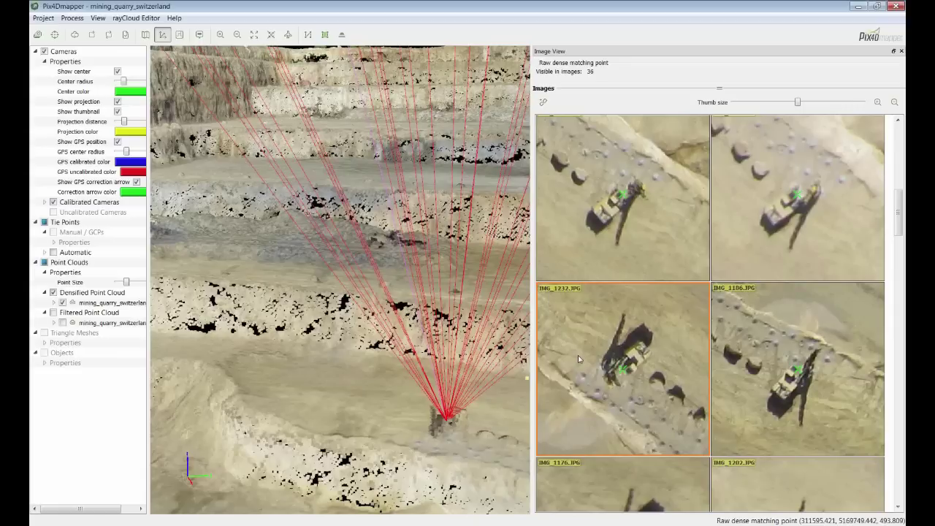
{"action": "left_click", "coordinate": [750, 357]}
{"action": "left_click", "coordinate": [716, 206]}
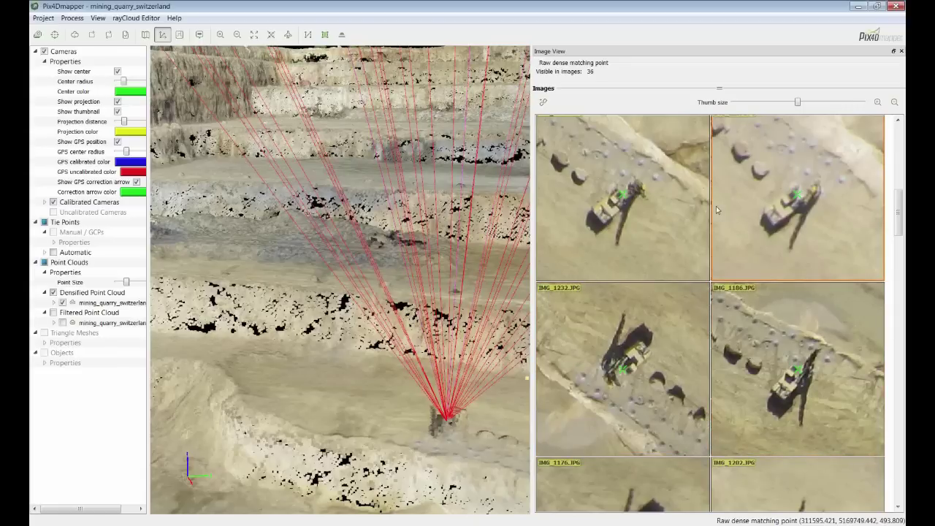
{"action": "left_click", "coordinate": [603, 209]}
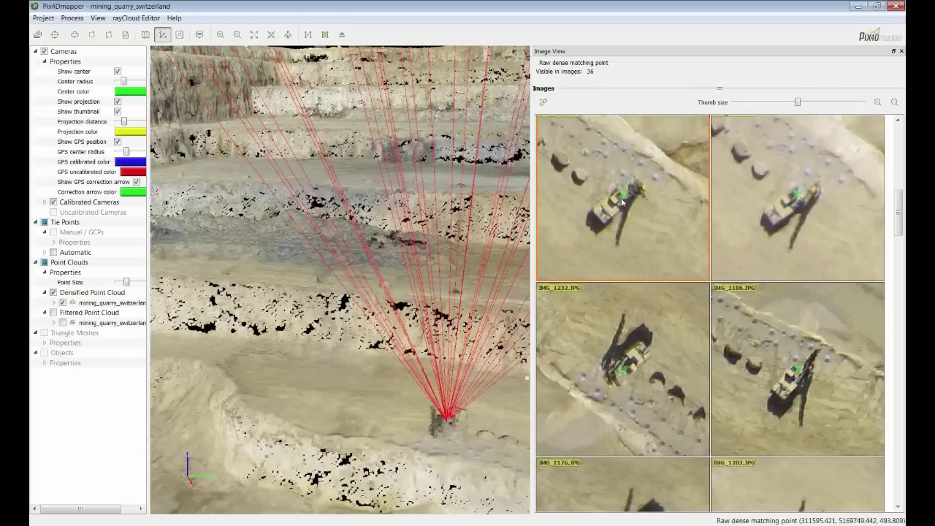
{"action": "scroll", "coordinate": [623, 202], "scroll_direction": "up", "scroll_amount": 5}
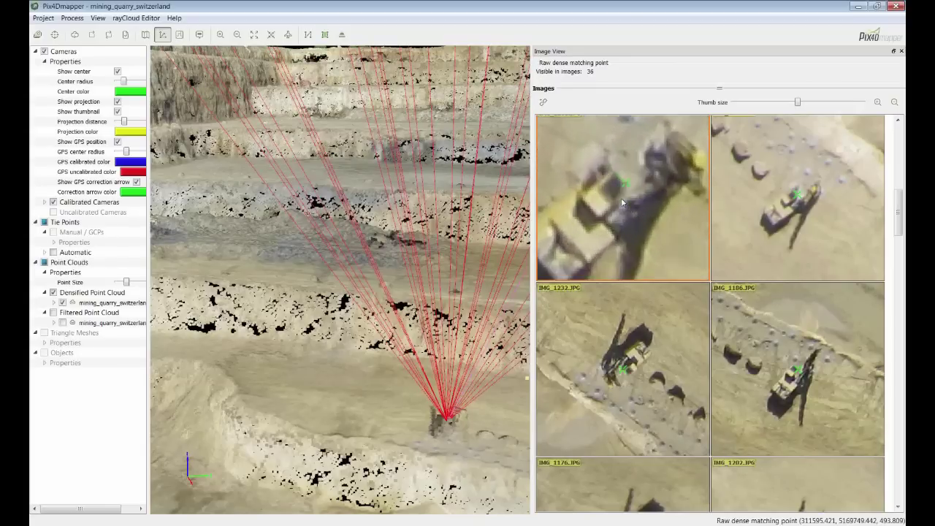
{"action": "scroll", "coordinate": [622, 202], "scroll_direction": "up", "scroll_amount": 3}
{"action": "scroll", "coordinate": [622, 202], "scroll_direction": "down", "scroll_amount": 4}
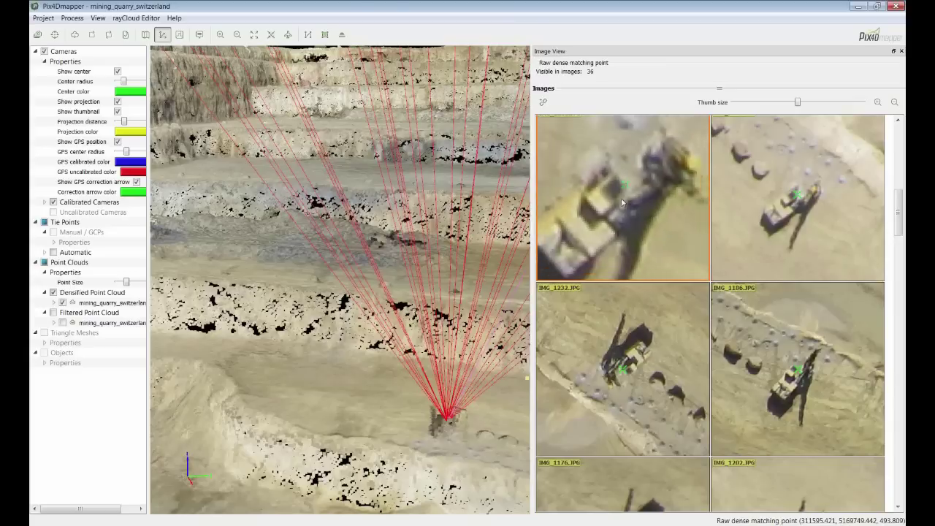
{"action": "scroll", "coordinate": [622, 203], "scroll_direction": "down", "scroll_amount": 3}
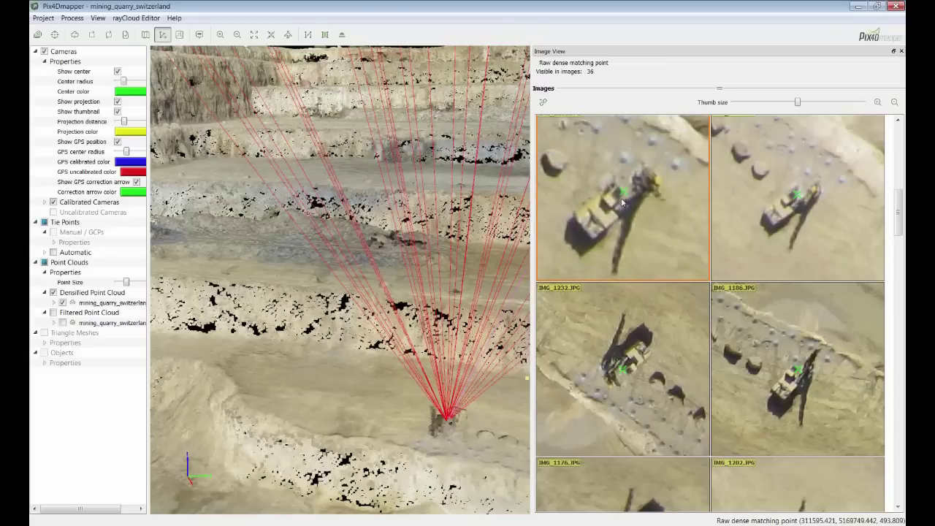
Magnify all image thumbnails around the excavator point together and reduce the thumbnail size to three columns
{"action": "left_click", "coordinate": [746, 175]}
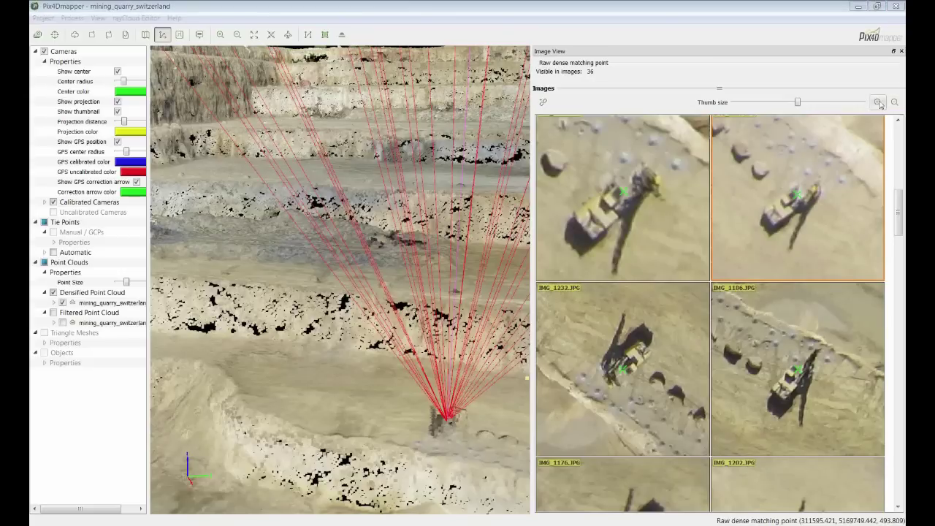
{"action": "left_click", "coordinate": [627, 204]}
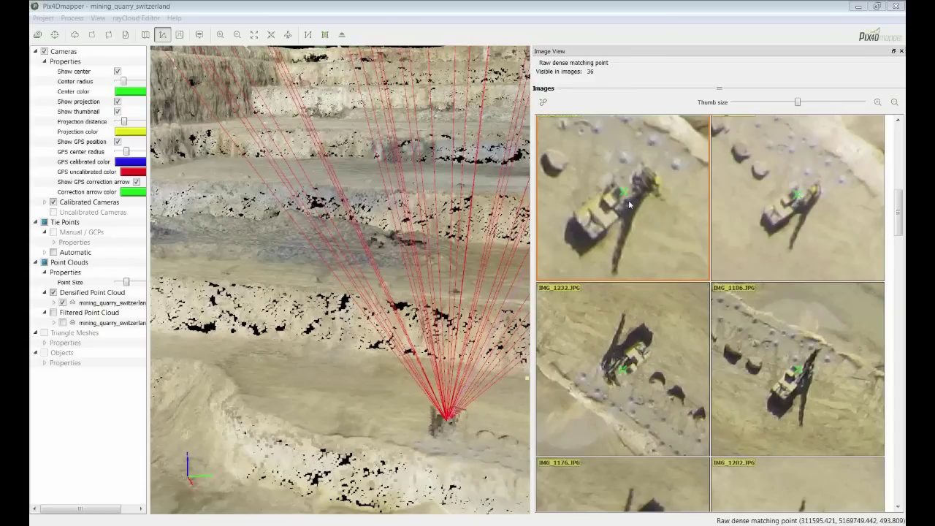
{"action": "left_click", "coordinate": [804, 150]}
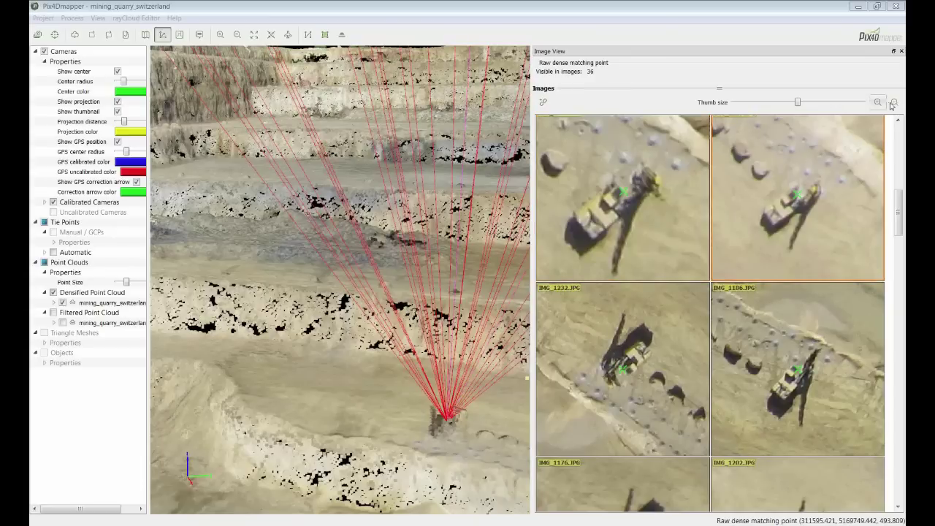
{"action": "left_click", "coordinate": [879, 103]}
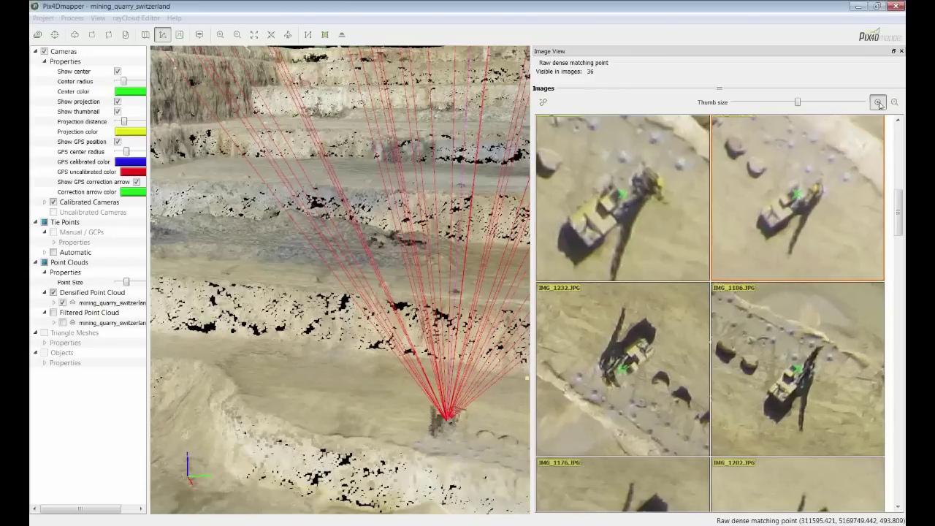
{"action": "left_click", "coordinate": [879, 103]}
{"action": "left_click", "coordinate": [879, 103]}
{"action": "left_click", "coordinate": [879, 103]}
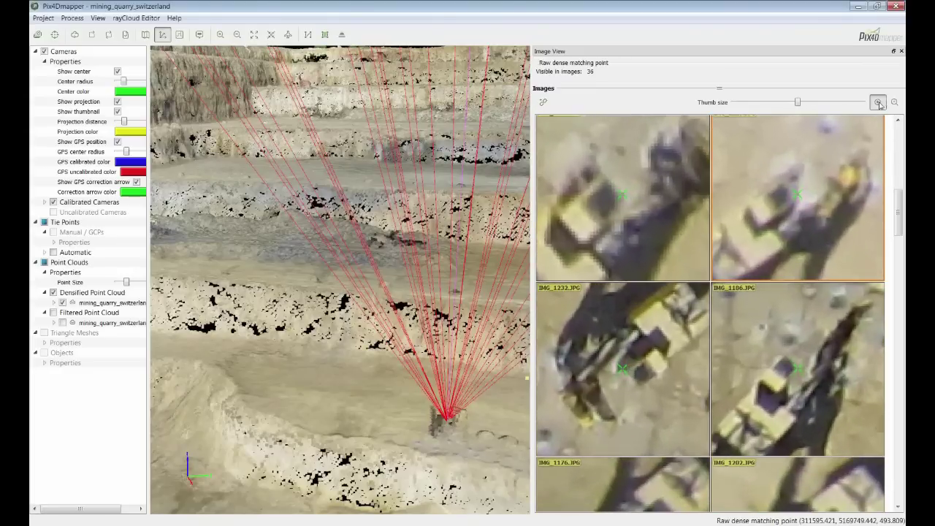
{"action": "left_click", "coordinate": [879, 103]}
{"action": "left_click", "coordinate": [879, 103]}
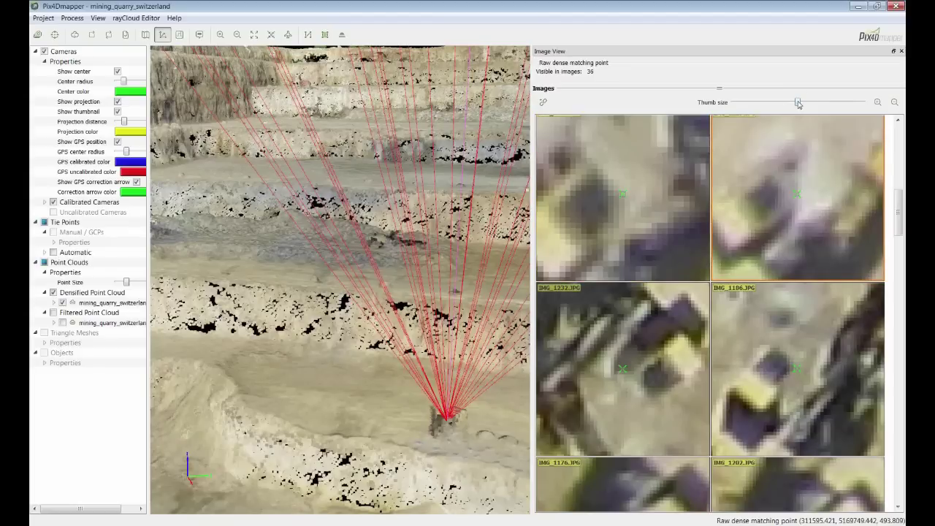
{"action": "left_click_drag", "start_coordinate": [798, 103], "coordinate": [772, 102]}
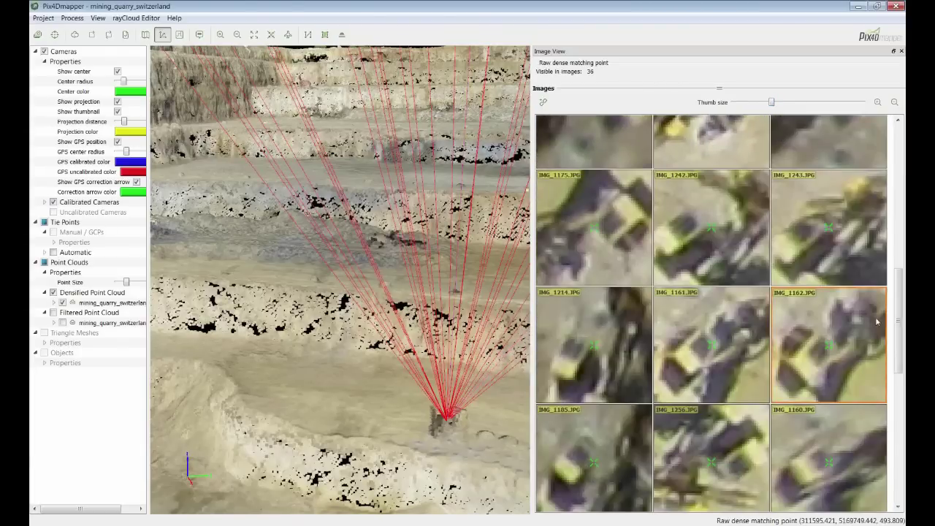
{"action": "left_click_drag", "start_coordinate": [896, 305], "coordinate": [892, 164]}
Select a densified point on the shrub growing on the cliff ledge above the haul road
{"action": "scroll", "coordinate": [306, 431], "scroll_direction": "down", "scroll_amount": 6}
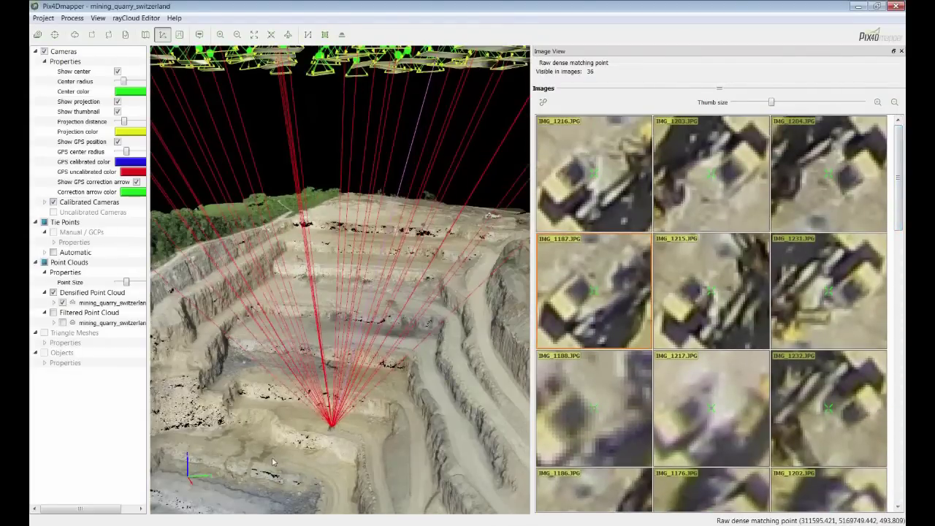
{"action": "left_click_drag", "start_coordinate": [306, 431], "coordinate": [387, 395]}
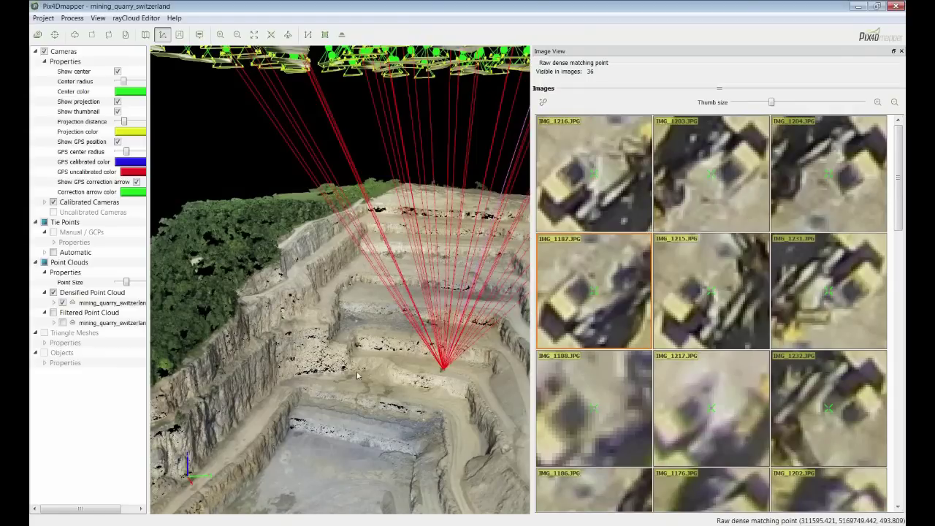
{"action": "left_click_drag", "start_coordinate": [358, 375], "coordinate": [352, 431]}
{"action": "middle_click_drag", "start_coordinate": [351, 434], "coordinate": [351, 290]}
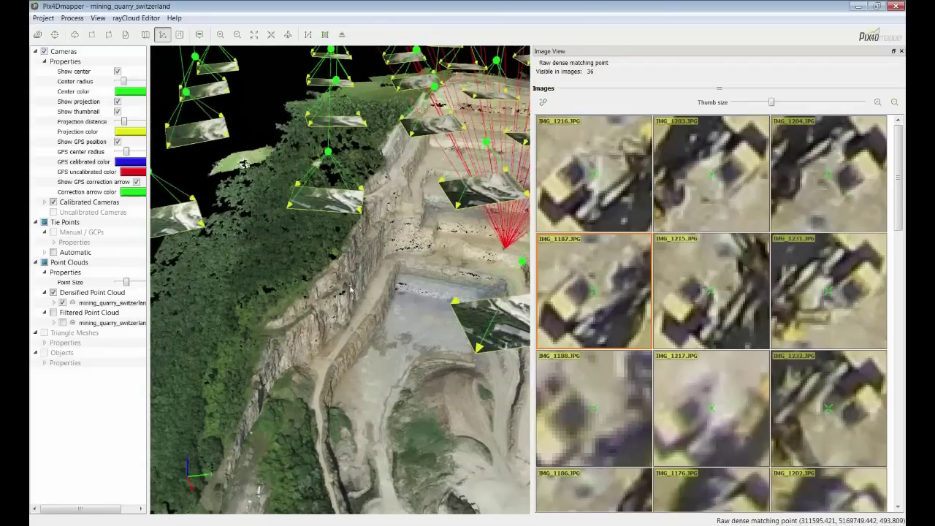
{"action": "scroll", "coordinate": [351, 290], "scroll_direction": "up", "scroll_amount": 5}
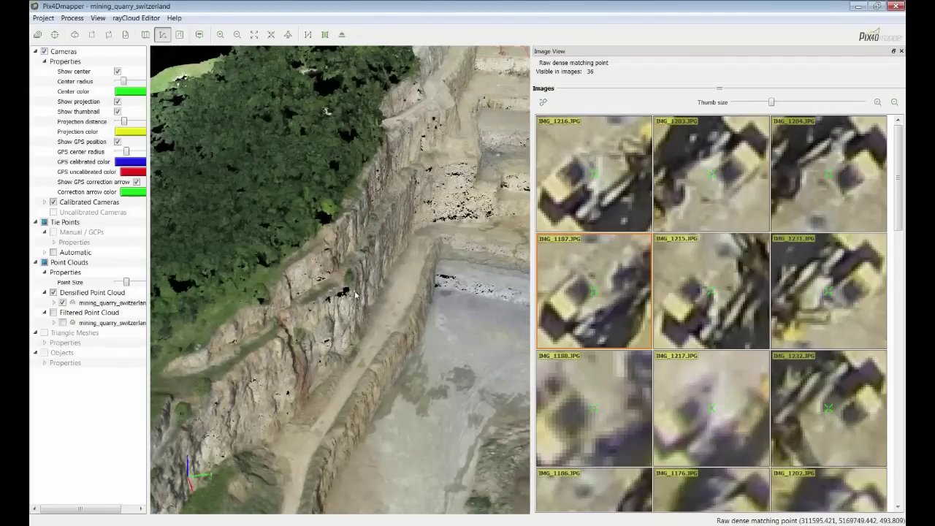
{"action": "scroll", "coordinate": [355, 295], "scroll_direction": "up", "scroll_amount": 5}
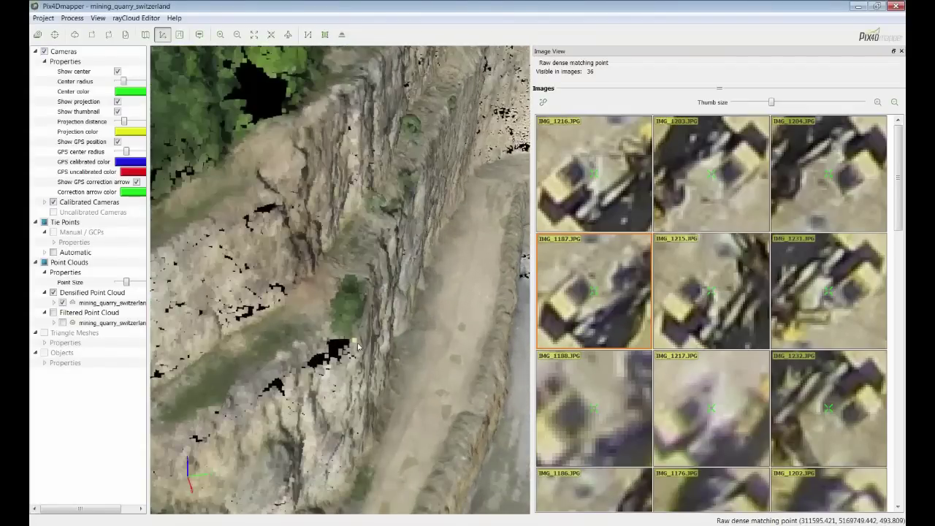
{"action": "mouse_move", "coordinate": [358, 347]}
{"action": "left_mouse_down"}
{"action": "mouse_move", "coordinate": [442, 303]}
{"action": "mouse_move", "coordinate": [339, 332]}
{"action": "mouse_move", "coordinate": [166, 353]}
{"action": "mouse_move", "coordinate": [256, 314]}
{"action": "mouse_move", "coordinate": [337, 387]}
{"action": "mouse_move", "coordinate": [384, 367]}
{"action": "mouse_move", "coordinate": [374, 357]}
{"action": "left_mouse_up"}
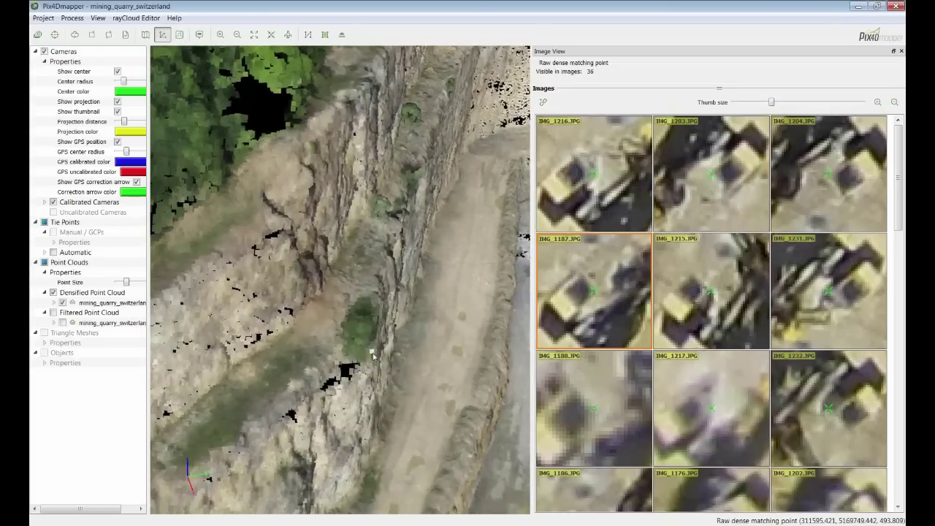
{"action": "left_click", "coordinate": [365, 310]}
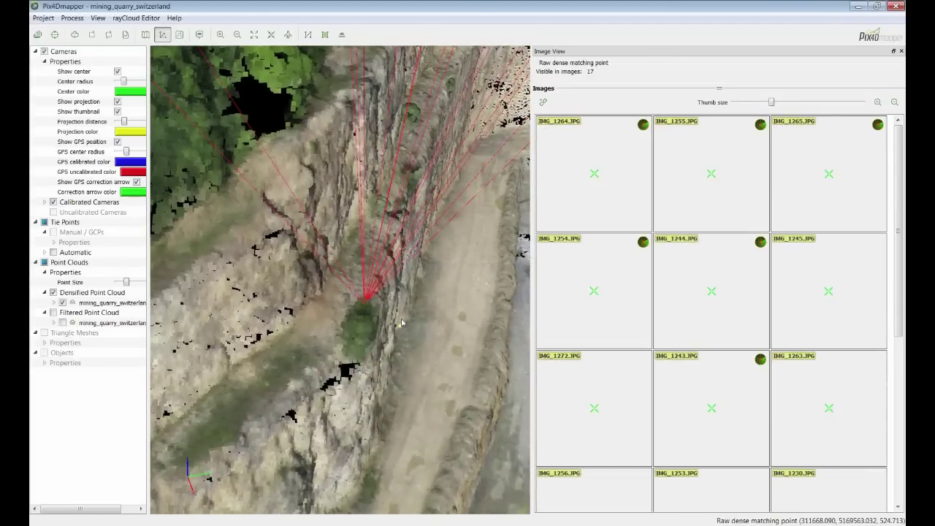
{"action": "left_click_drag", "start_coordinate": [401, 324], "coordinate": [320, 331]}
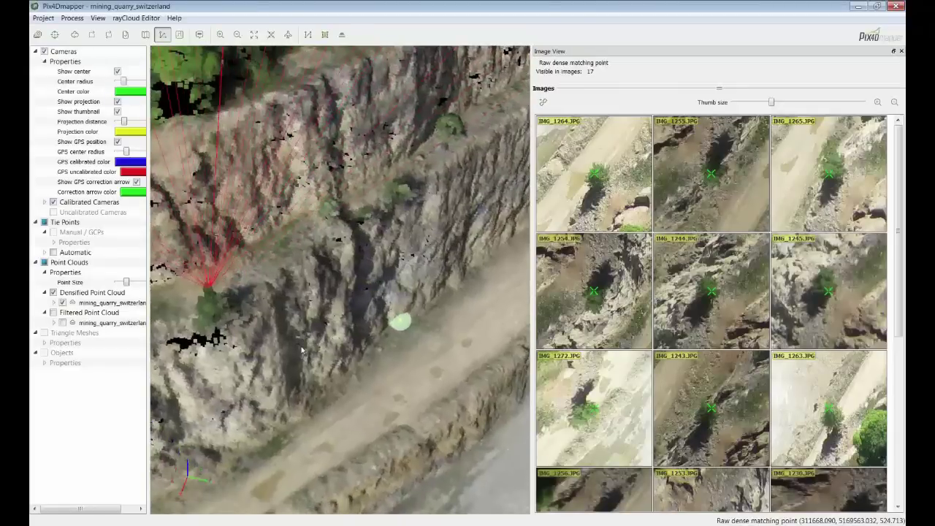
Enlarge the thumbnails to two columns and reframe IMG_1264.JPG to show a wider area around the shrub
{"action": "left_click_drag", "start_coordinate": [772, 106], "coordinate": [800, 107]}
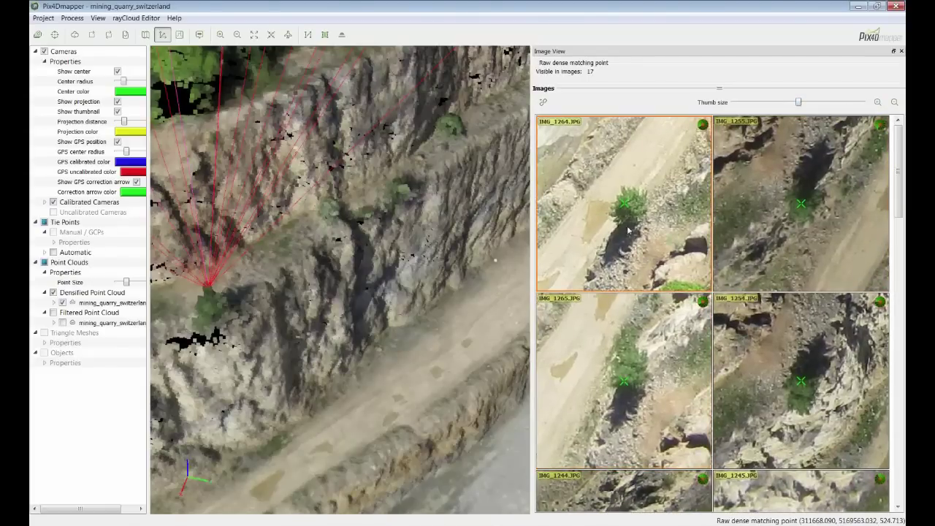
{"action": "left_click_drag", "start_coordinate": [643, 226], "coordinate": [625, 206]}
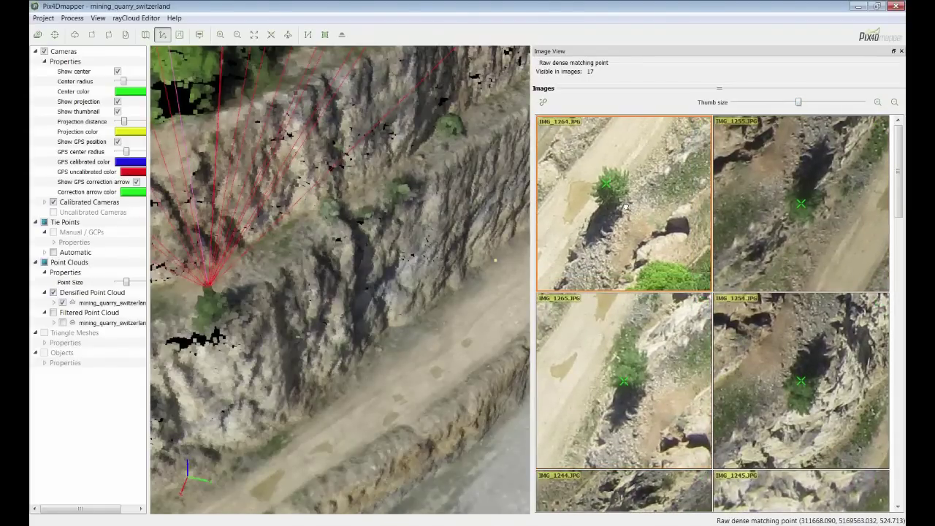
{"action": "scroll", "coordinate": [626, 207], "scroll_direction": "down", "scroll_amount": 4}
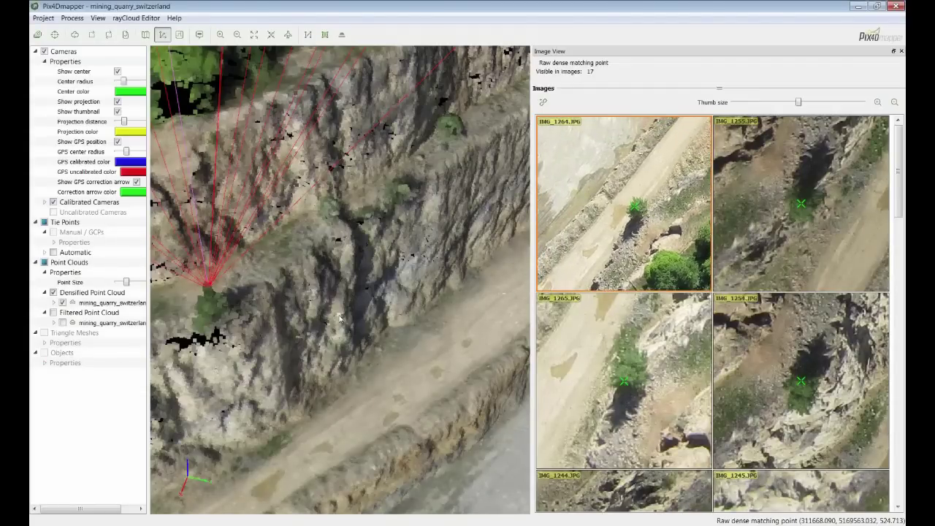
Examine the shrub point's rays within an overview of the whole quarry and its cameras
{"action": "left_click_drag", "start_coordinate": [256, 327], "coordinate": [323, 322]}
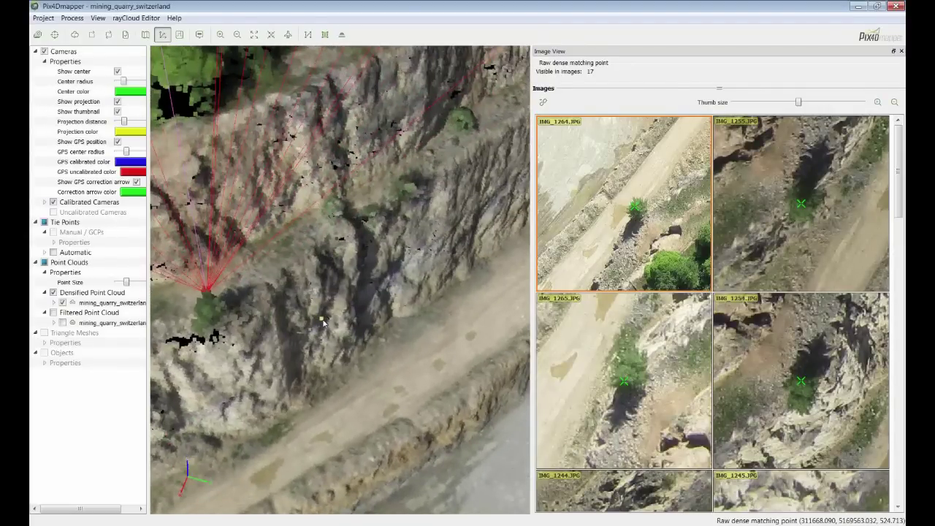
{"action": "scroll", "coordinate": [325, 323], "scroll_direction": "down", "scroll_amount": 6}
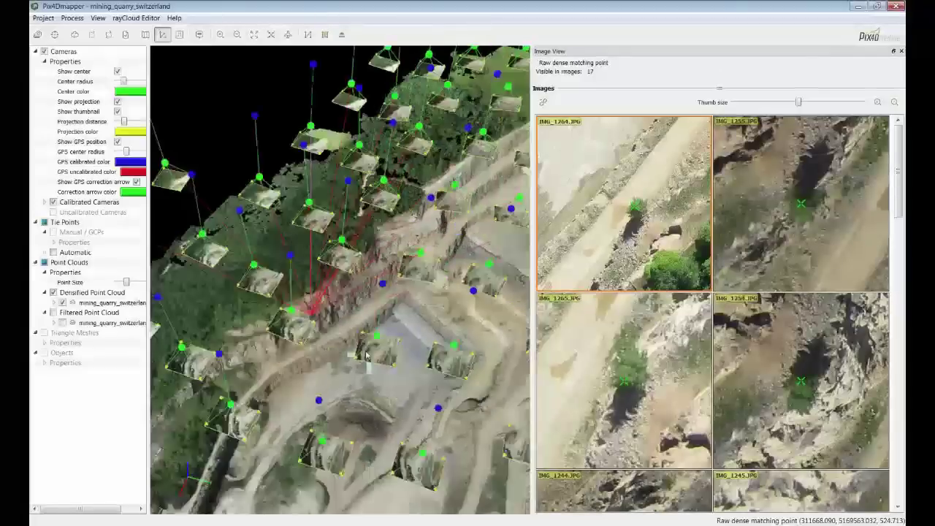
{"action": "scroll", "coordinate": [367, 356], "scroll_direction": "down", "scroll_amount": 3}
{"action": "left_click_drag", "start_coordinate": [343, 337], "coordinate": [159, 305]}
{"action": "scroll", "coordinate": [356, 380], "scroll_direction": "down", "scroll_amount": 3}
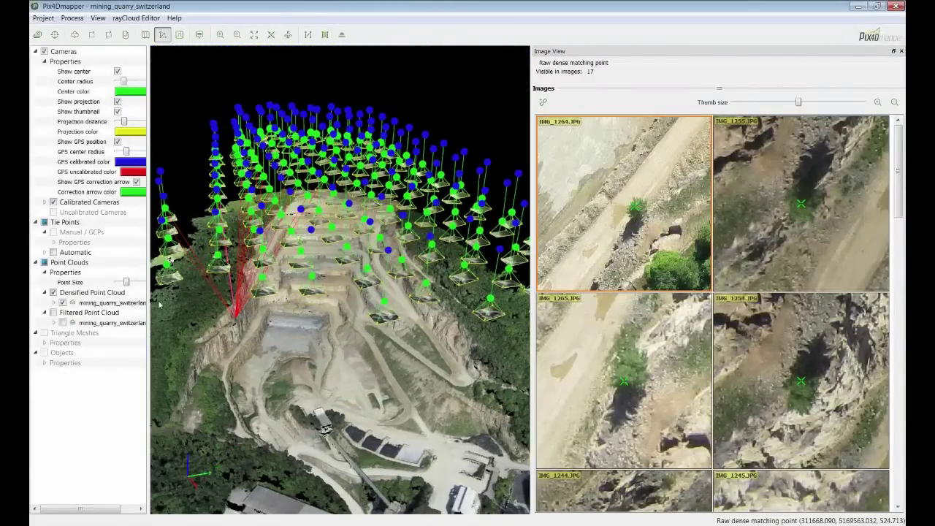
Deselect the shrub point and display only the tie points, with the cameras and both point clouds hidden
{"action": "left_click", "coordinate": [190, 157]}
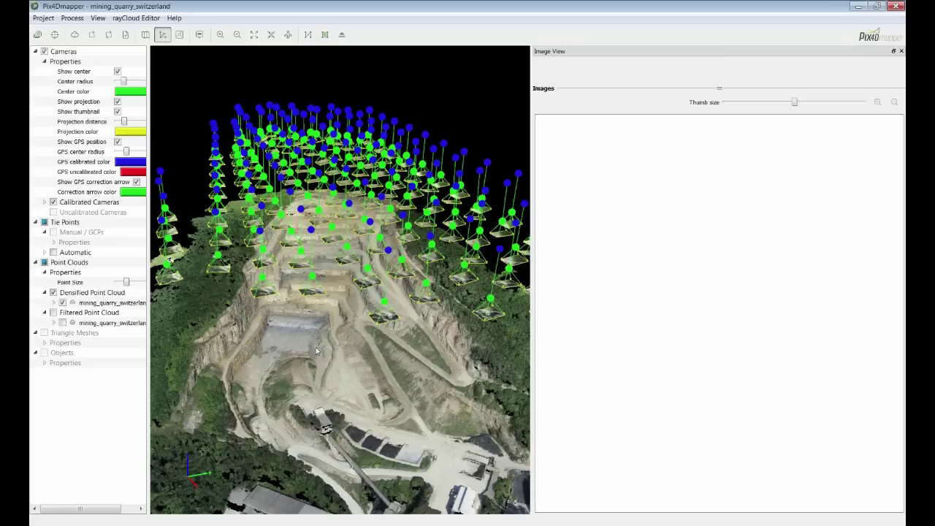
{"action": "left_click_drag", "start_coordinate": [202, 149], "coordinate": [227, 132]}
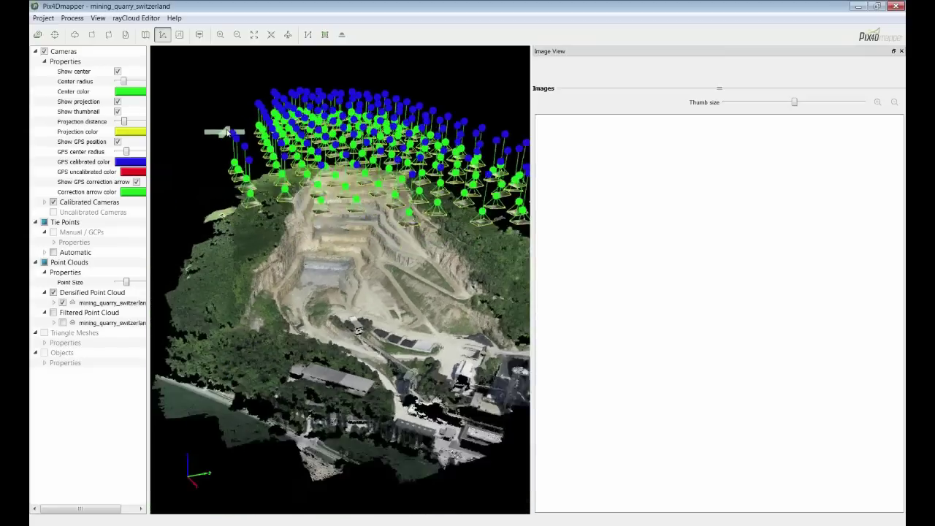
{"action": "scroll", "coordinate": [346, 191], "scroll_direction": "up", "scroll_amount": 5}
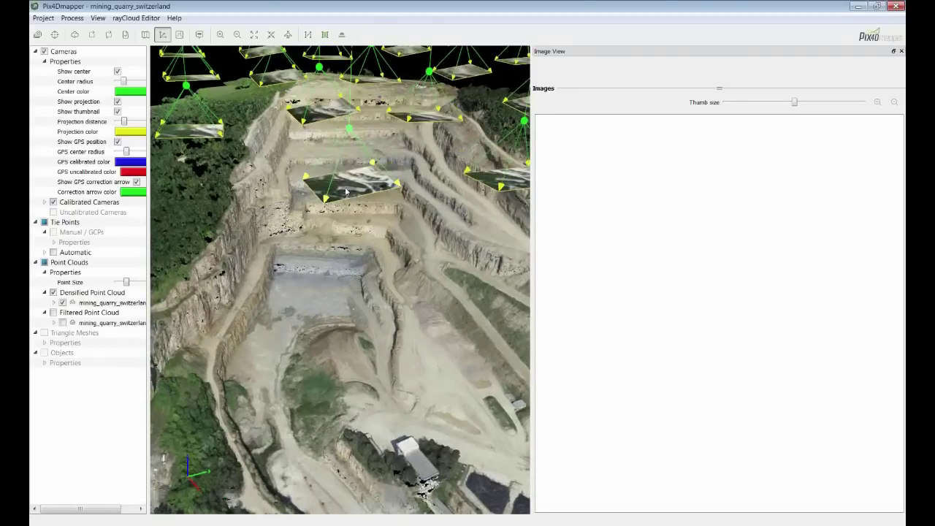
{"action": "left_click", "coordinate": [45, 51]}
{"action": "left_click", "coordinate": [53, 252]}
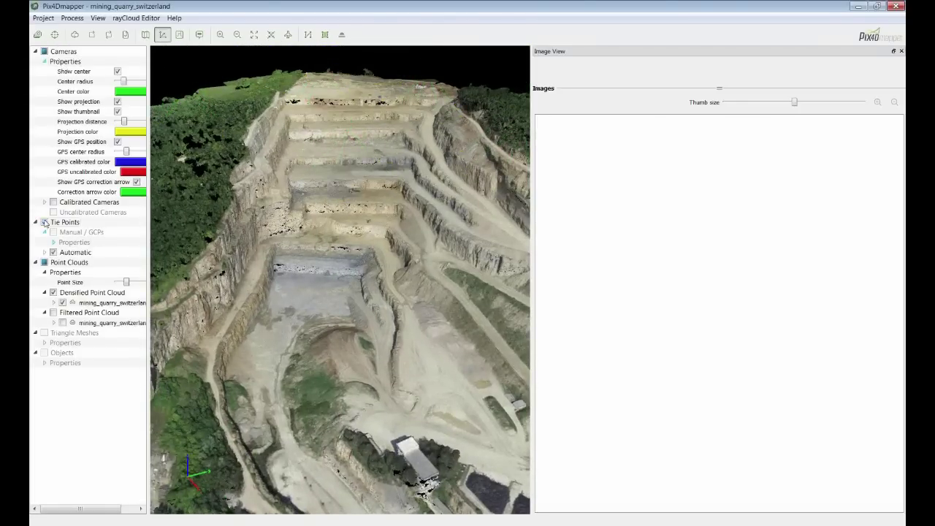
{"action": "left_click", "coordinate": [45, 222]}
{"action": "left_click", "coordinate": [44, 263]}
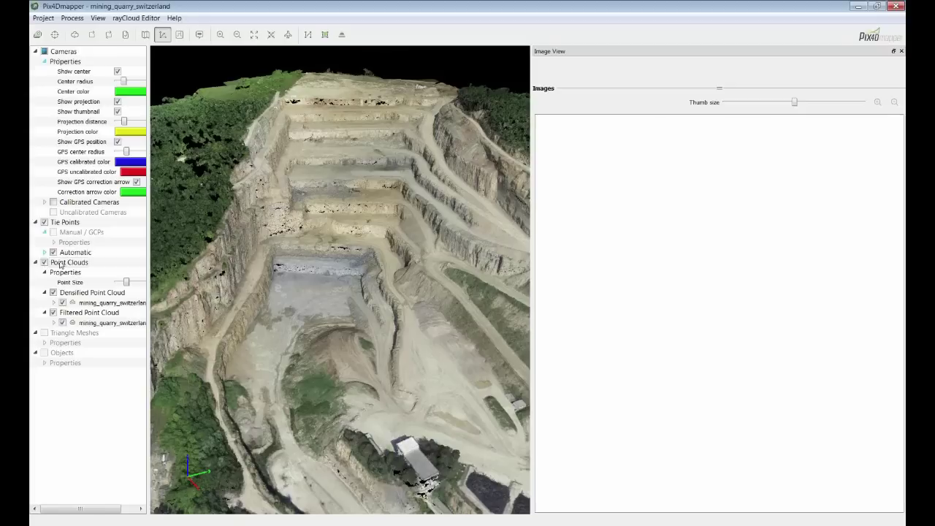
{"action": "left_click", "coordinate": [44, 262]}
Select an automatic tie point on the rubble of the quarry floor to show its source images
{"action": "left_click_drag", "start_coordinate": [334, 244], "coordinate": [360, 230]}
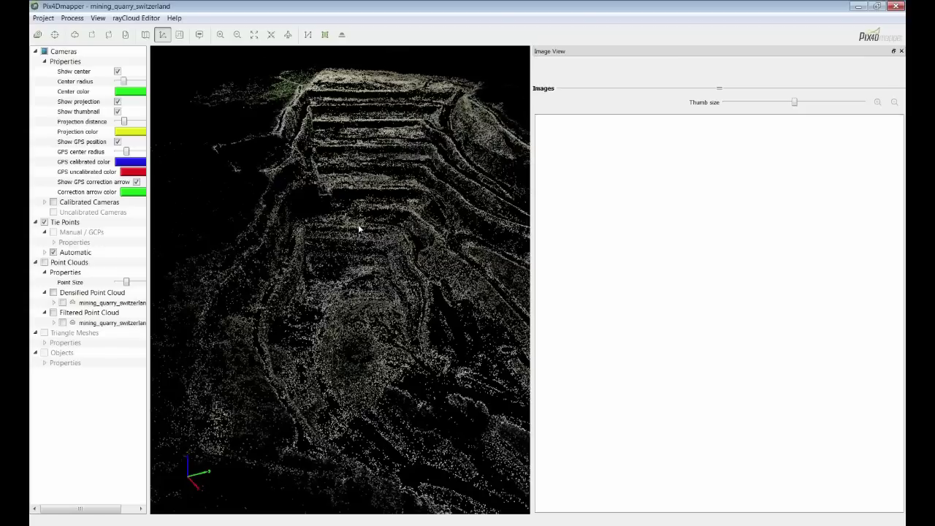
{"action": "left_click_drag", "start_coordinate": [359, 227], "coordinate": [357, 284]}
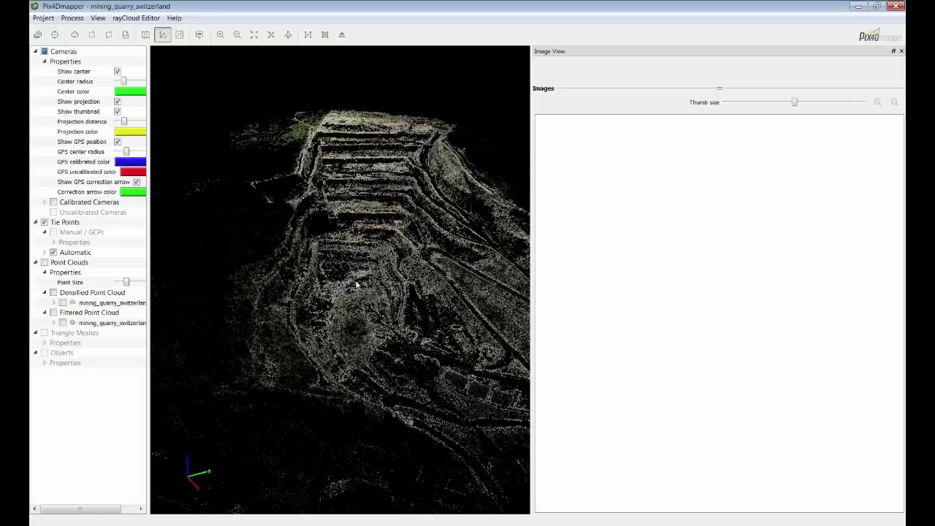
{"action": "mouse_move", "coordinate": [375, 248]}
{"action": "left_mouse_down"}
{"action": "mouse_move", "coordinate": [352, 309]}
{"action": "mouse_move", "coordinate": [420, 292]}
{"action": "left_mouse_up"}
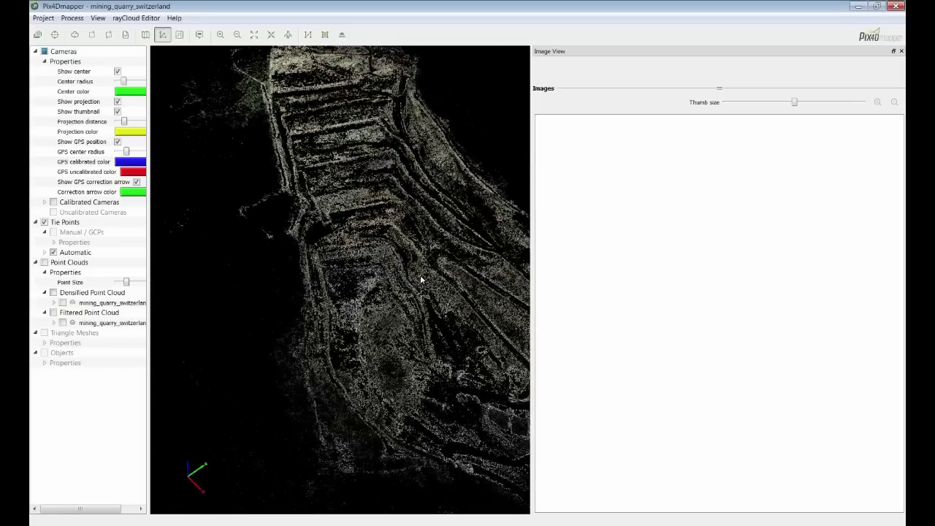
{"action": "middle_click_drag", "start_coordinate": [420, 267], "coordinate": [393, 324]}
{"action": "left_click", "coordinate": [386, 375]}
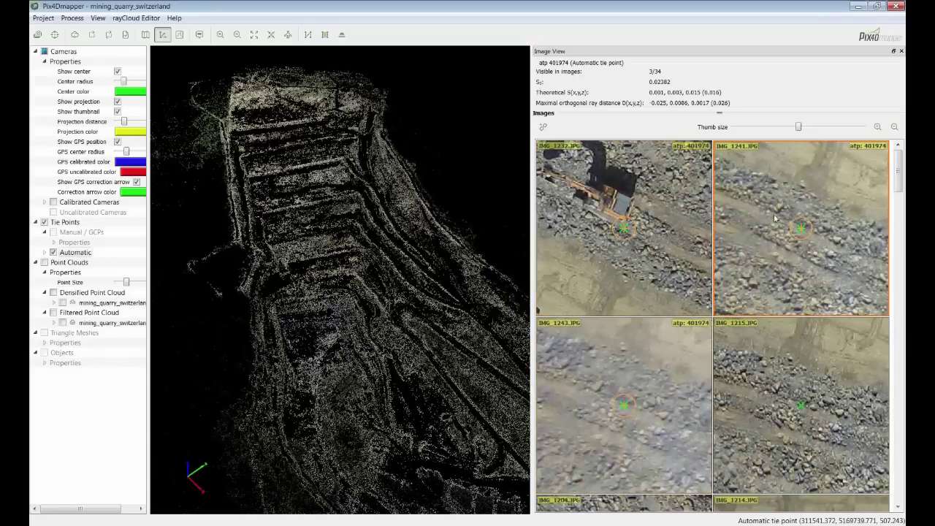
Select an automatic tie point on the bench and review its images down to IMG_1214.JPG, IMG_1160.JPG, IMG_1213.JPG and IMG_1203.JPG
{"action": "left_click", "coordinate": [362, 279]}
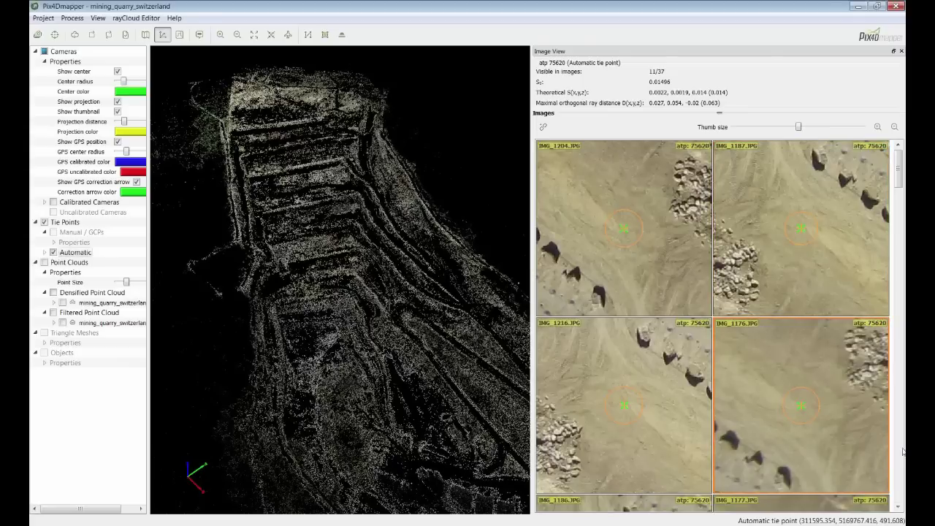
{"action": "left_click", "coordinate": [898, 508]}
{"action": "left_click", "coordinate": [899, 508]}
{"action": "left_click", "coordinate": [898, 508]}
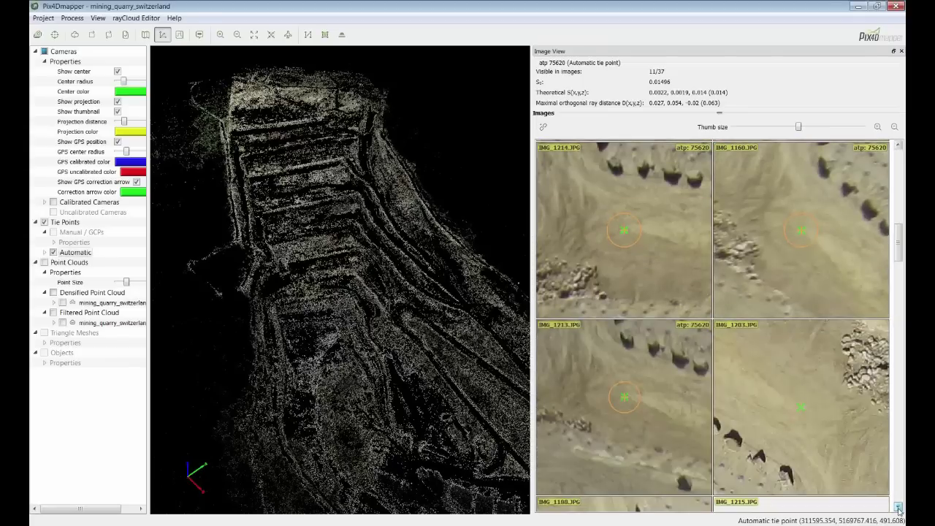
{"action": "left_click", "coordinate": [898, 508]}
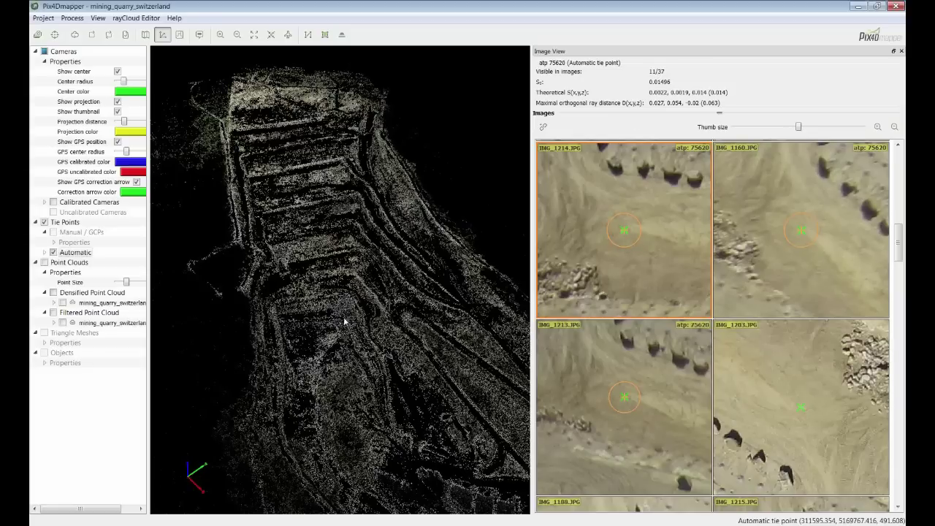
Reframe IMG_1214.JPG and IMG_1160.JPG to show the row of boulders and the machine parked beside it
{"action": "mouse_move", "coordinate": [344, 295]}
{"action": "left_mouse_down"}
{"action": "mouse_move", "coordinate": [353, 292]}
{"action": "mouse_move", "coordinate": [343, 277]}
{"action": "left_mouse_up"}
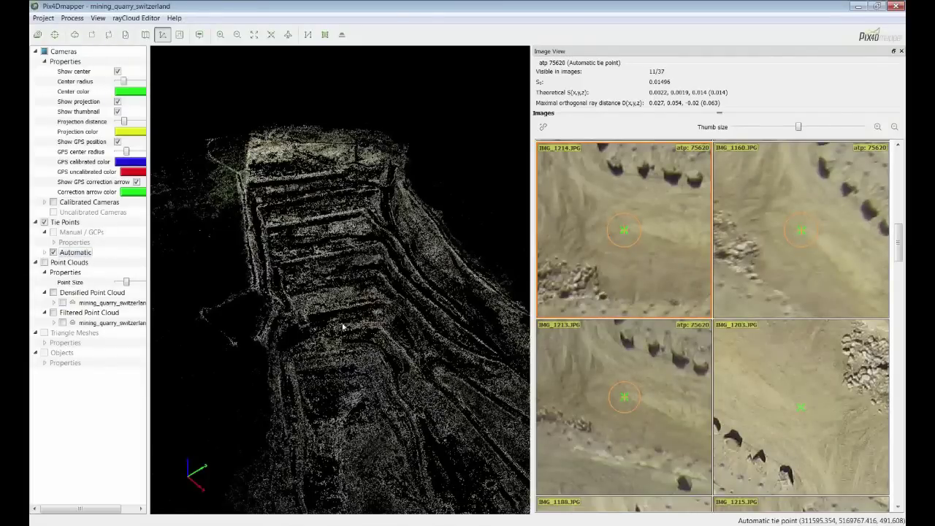
{"action": "scroll", "coordinate": [340, 326], "scroll_direction": "up", "scroll_amount": 2}
{"action": "right_click_drag", "start_coordinate": [351, 333], "coordinate": [344, 303]}
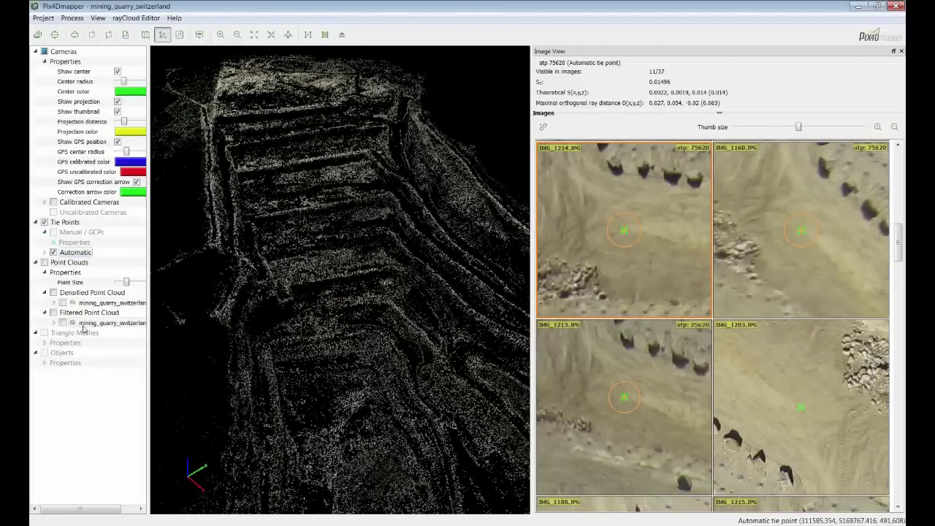
{"action": "left_click_drag", "start_coordinate": [327, 303], "coordinate": [363, 257]}
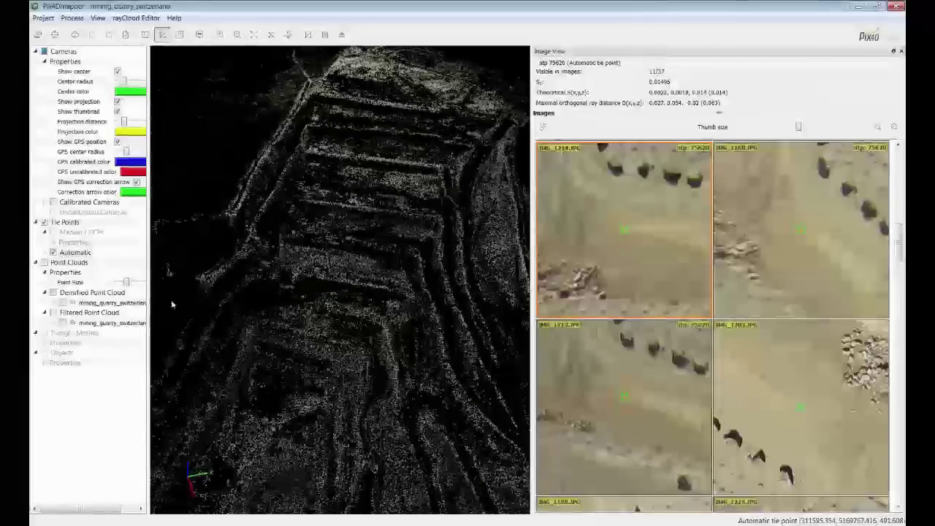
{"action": "scroll", "coordinate": [363, 258], "scroll_direction": "down", "scroll_amount": 2}
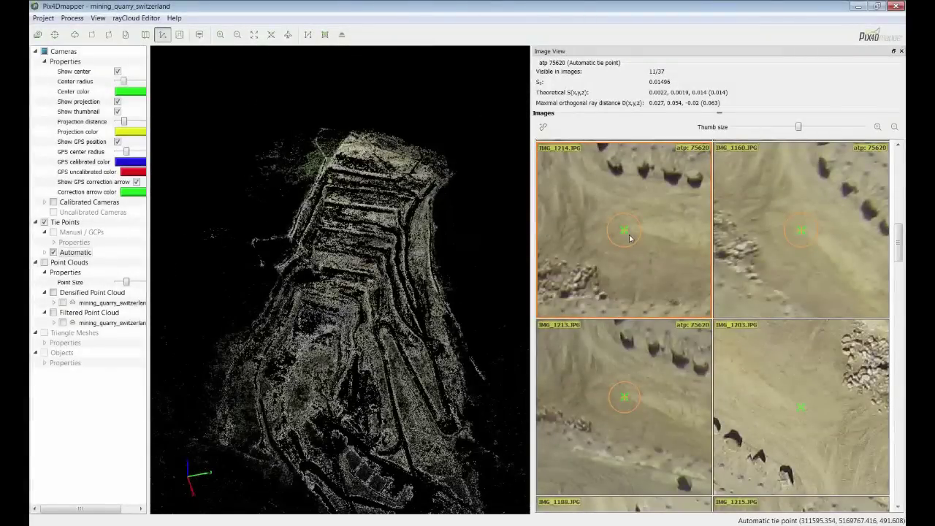
{"action": "left_click_drag", "start_coordinate": [631, 238], "coordinate": [568, 272]}
{"action": "left_click_drag", "start_coordinate": [813, 201], "coordinate": [735, 190]}
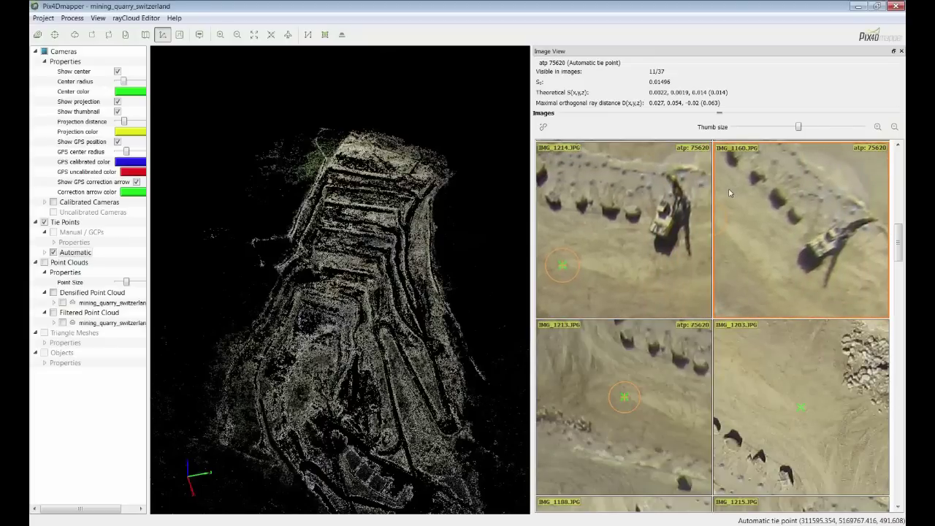
Create a manual tie point on the boulder nearest the machine, marking it in IMG_1214.JPG and IMG_1160.JPG, and apply it
{"action": "left_click", "coordinate": [710, 218]}
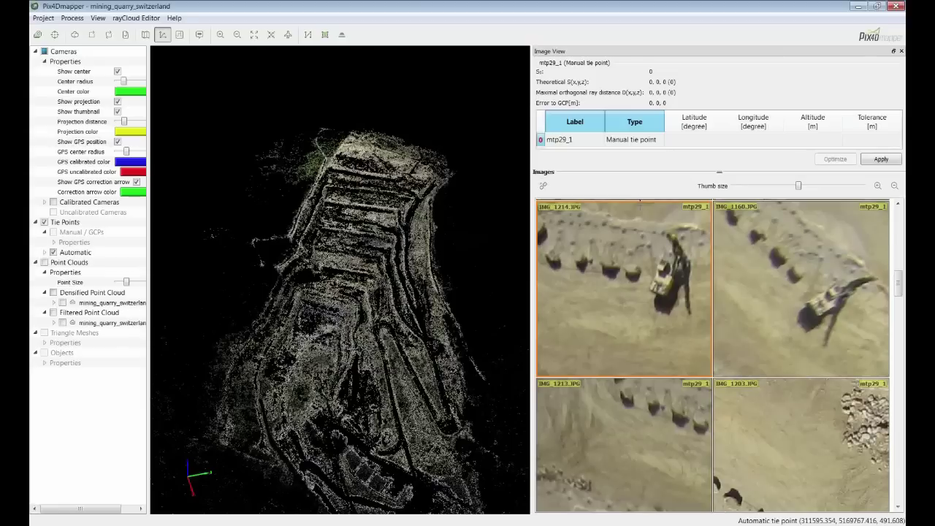
{"action": "left_click", "coordinate": [628, 273]}
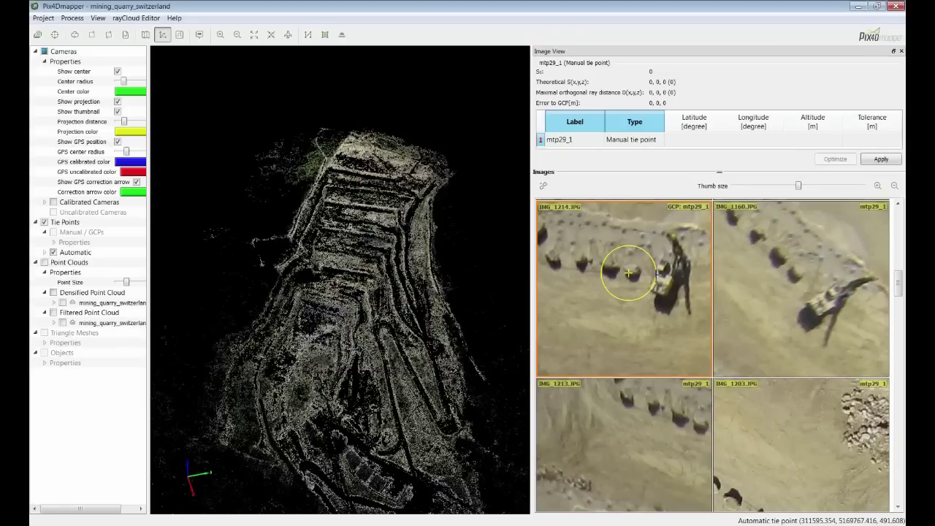
{"action": "left_click", "coordinate": [795, 278]}
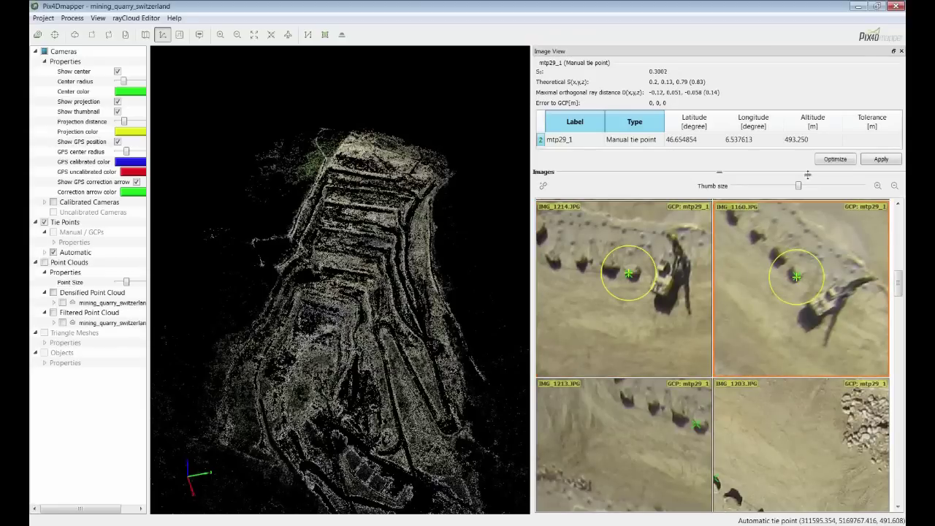
{"action": "left_click", "coordinate": [880, 159]}
Examine the new manual tie point's position among the automatic tie points on the bench
{"action": "scroll", "coordinate": [365, 300], "scroll_direction": "up", "scroll_amount": 10}
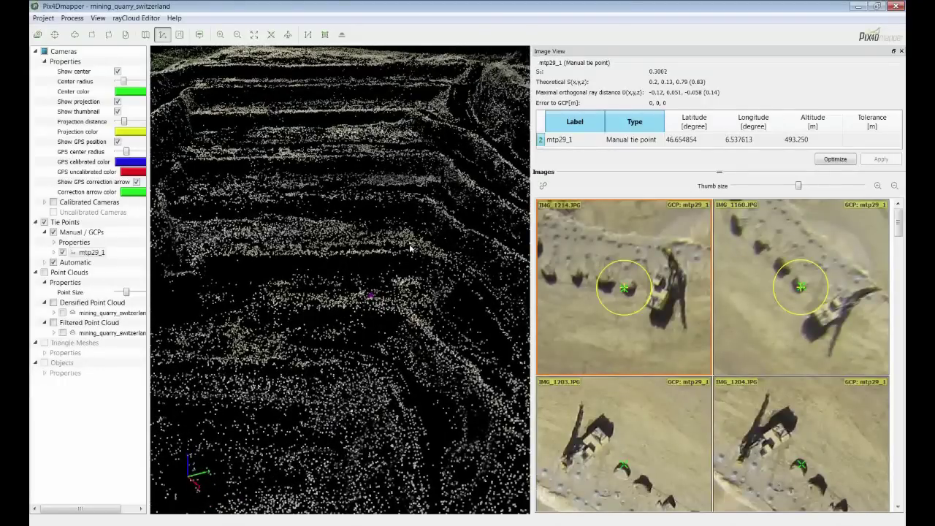
{"action": "scroll", "coordinate": [371, 299], "scroll_direction": "up", "scroll_amount": 5}
{"action": "left_click", "coordinate": [376, 287]}
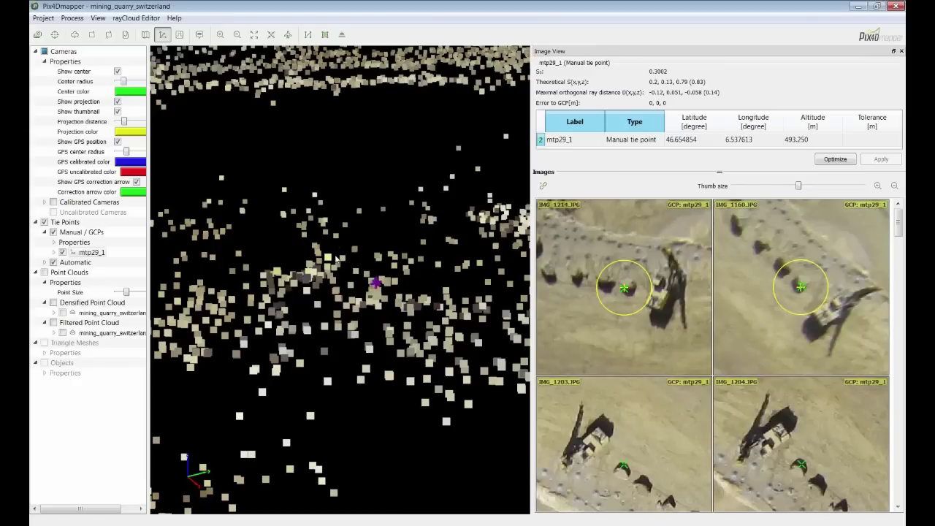
{"action": "scroll", "coordinate": [371, 274], "scroll_direction": "down", "scroll_amount": 2}
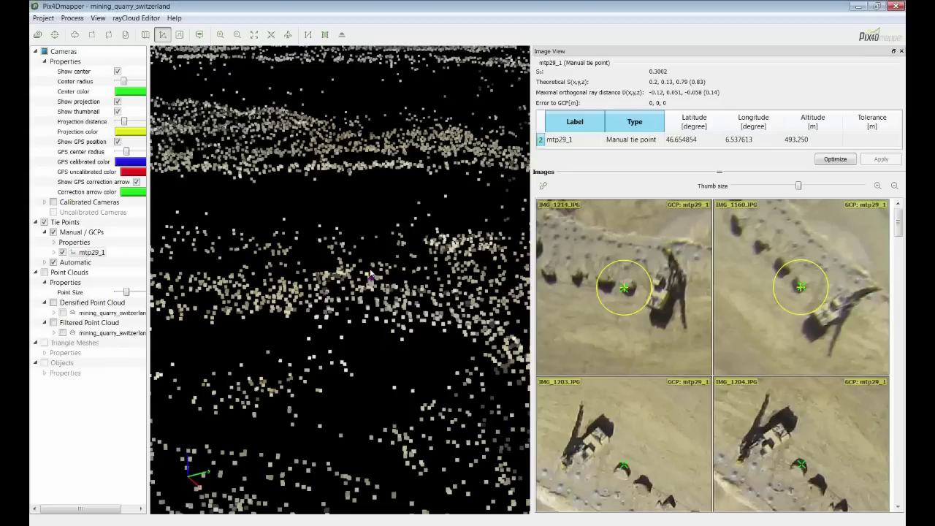
{"action": "left_click_drag", "start_coordinate": [372, 298], "coordinate": [404, 288]}
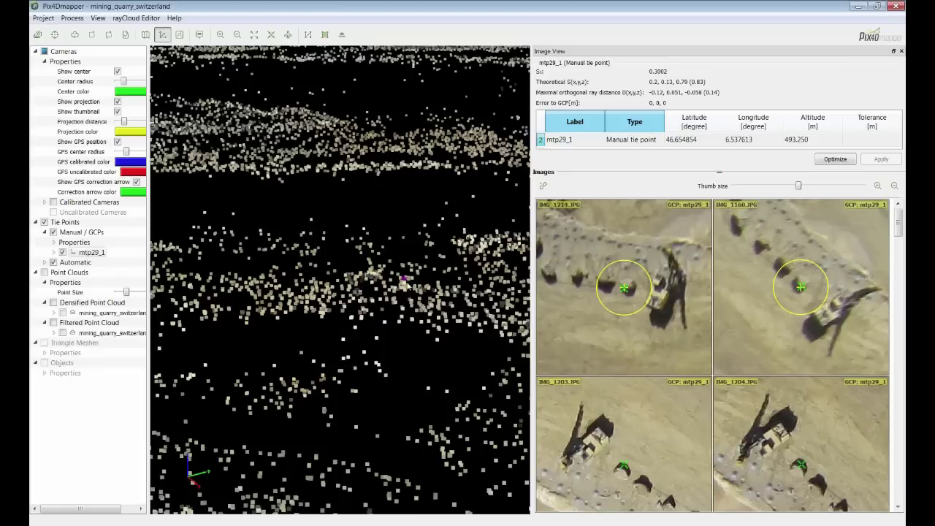
Review the available point types for mtp29_1 and keep it as Manual tie point
{"action": "left_click", "coordinate": [633, 144]}
{"action": "left_click", "coordinate": [634, 145]}
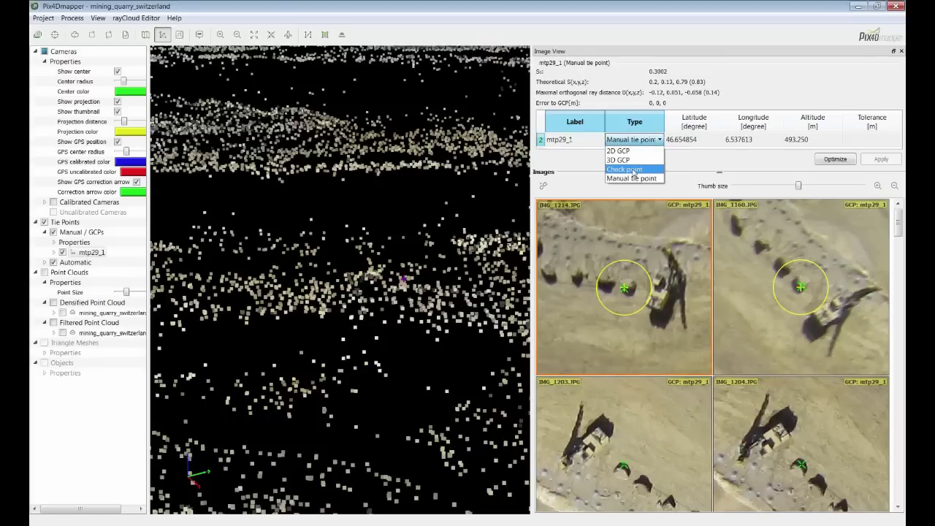
{"action": "left_click", "coordinate": [632, 178]}
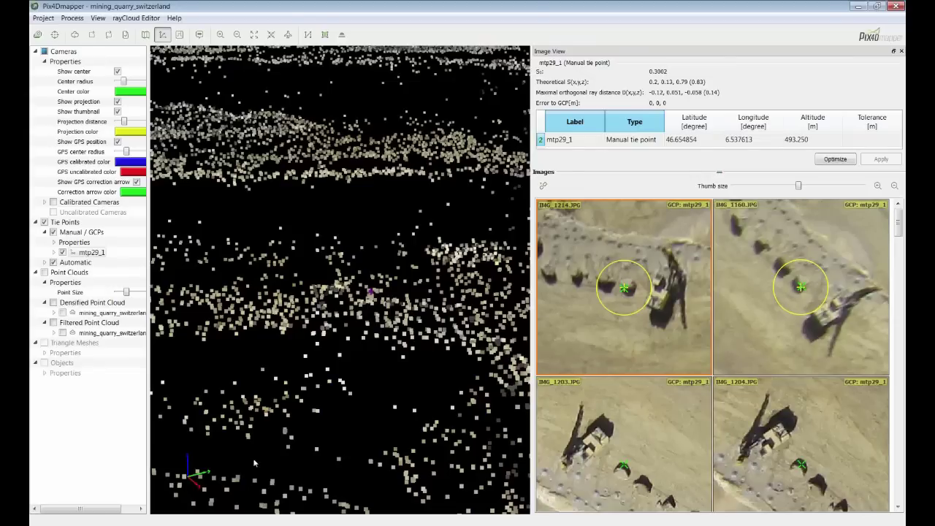
Switch to PowerPoint to view the April Webinar slide on Ground Control Points, and return to Pix4Dmapper
{"action": "key", "text": "alt+Tab"}
{"action": "scroll", "coordinate": [227, 342], "scroll_direction": "down", "scroll_amount": 1}
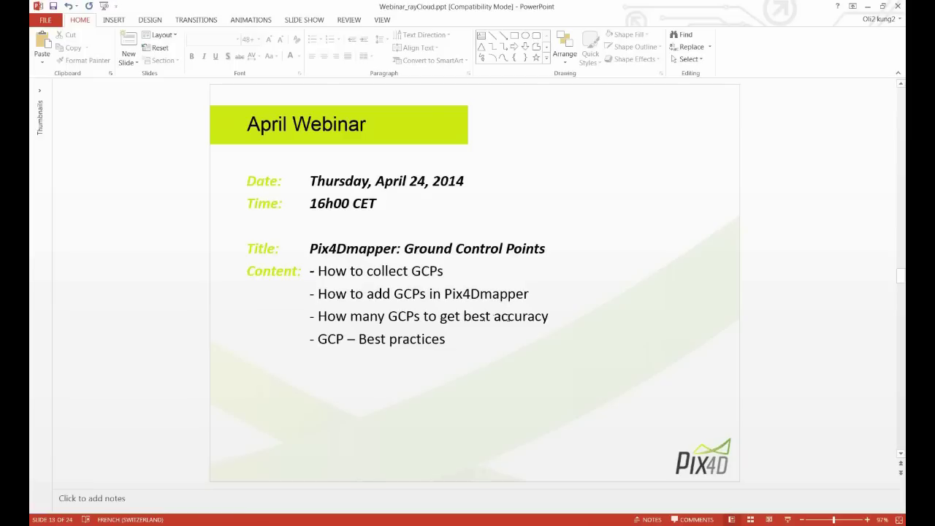
{"action": "key", "text": "alt+Tab"}
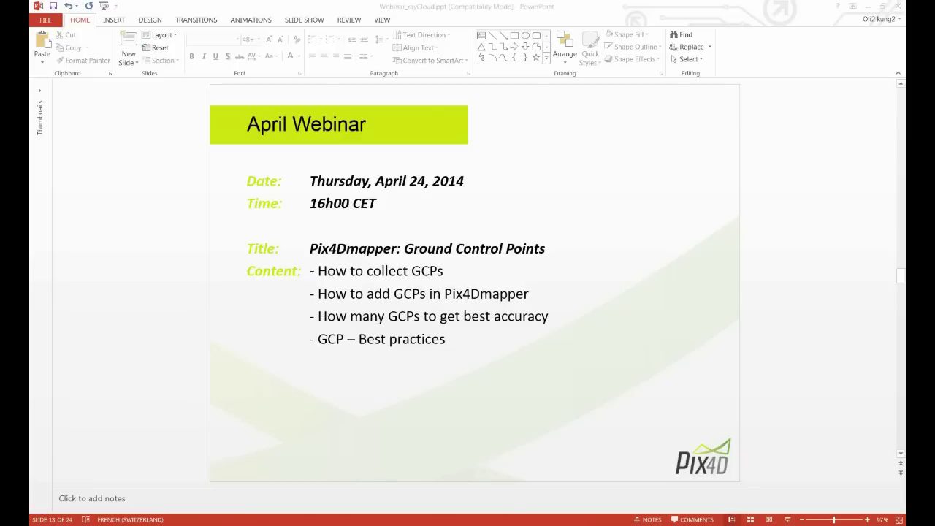
Deselect the manual tie point and display the densified point cloud and the cameras again
{"action": "scroll", "coordinate": [323, 289], "scroll_direction": "down", "scroll_amount": 4}
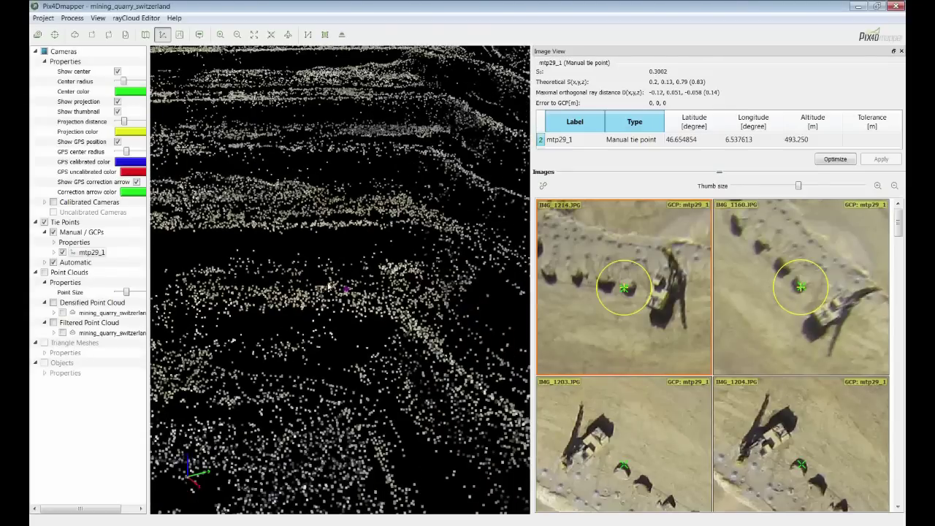
{"action": "scroll", "coordinate": [363, 291], "scroll_direction": "down", "scroll_amount": 10}
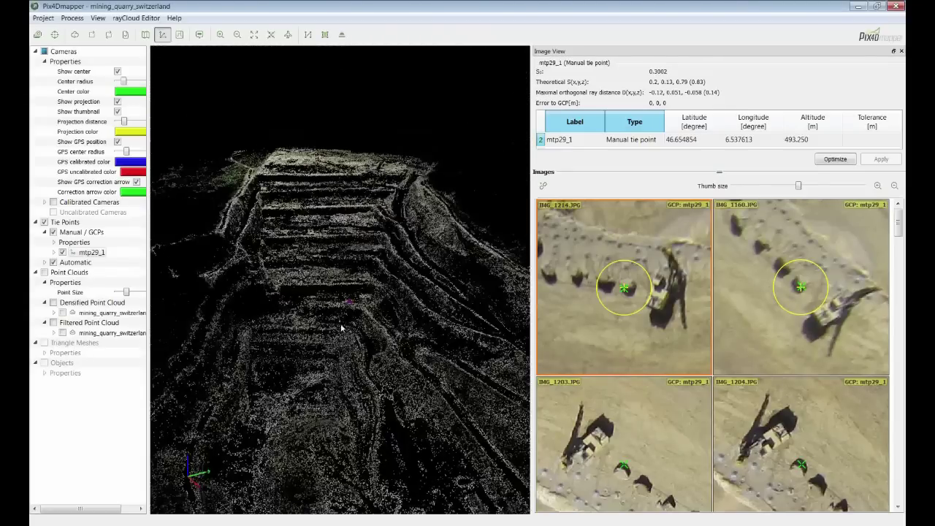
{"action": "left_click", "coordinate": [389, 244]}
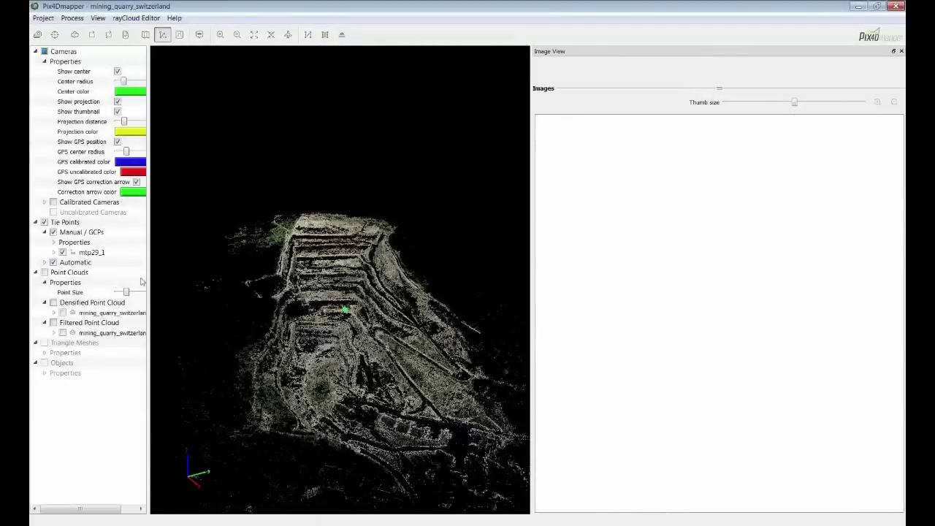
{"action": "left_click", "coordinate": [54, 303]}
{"action": "scroll", "coordinate": [332, 324], "scroll_direction": "up", "scroll_amount": 5}
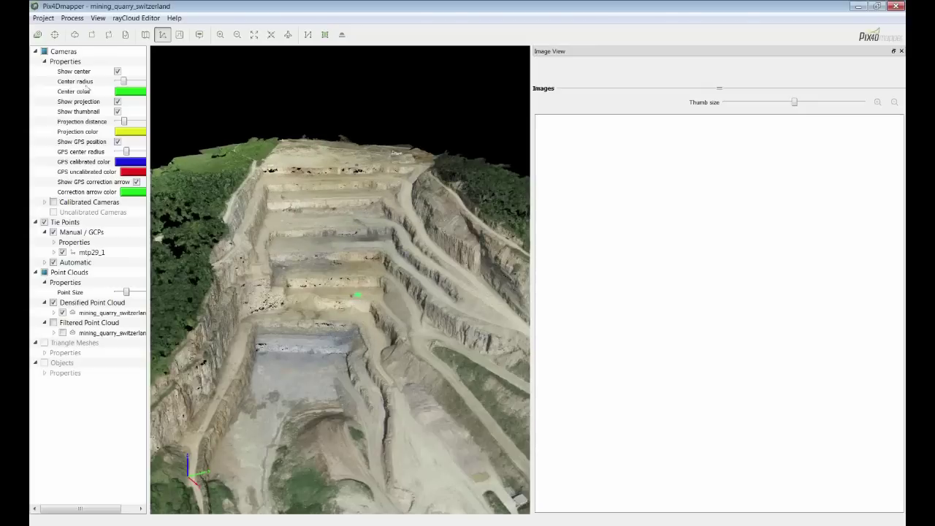
{"action": "left_click", "coordinate": [45, 52]}
{"action": "scroll", "coordinate": [319, 334], "scroll_direction": "up", "scroll_amount": 3}
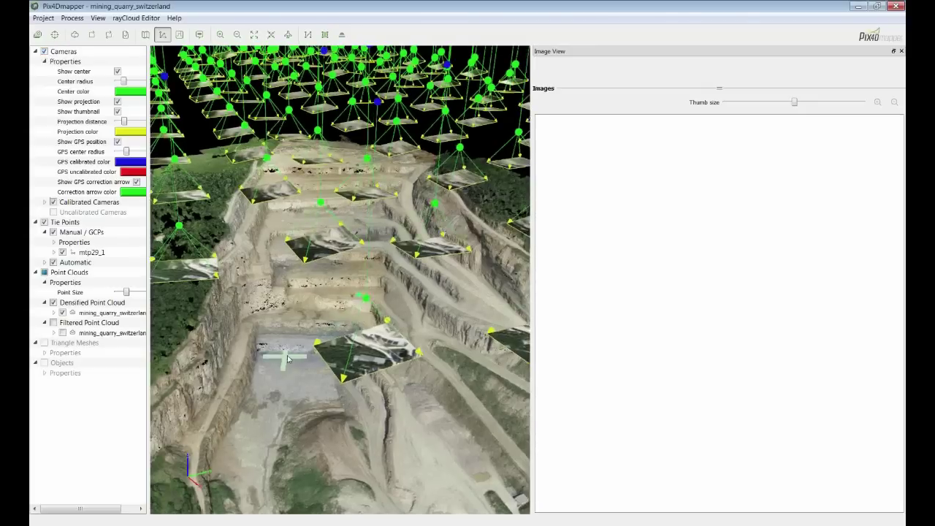
Hide the densified point cloud around the quarry benches
{"action": "left_click_drag", "start_coordinate": [319, 334], "coordinate": [395, 332]}
{"action": "scroll", "coordinate": [395, 333], "scroll_direction": "up", "scroll_amount": 5}
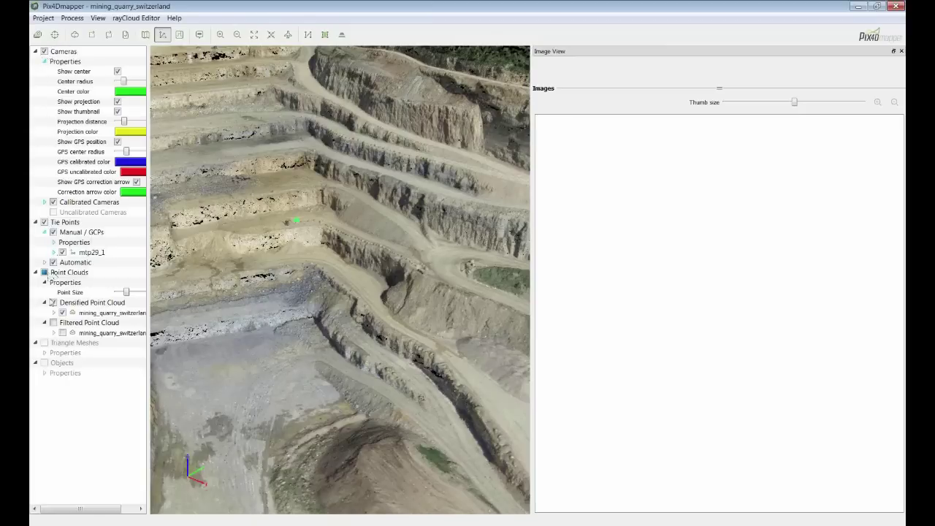
{"action": "left_click", "coordinate": [53, 304]}
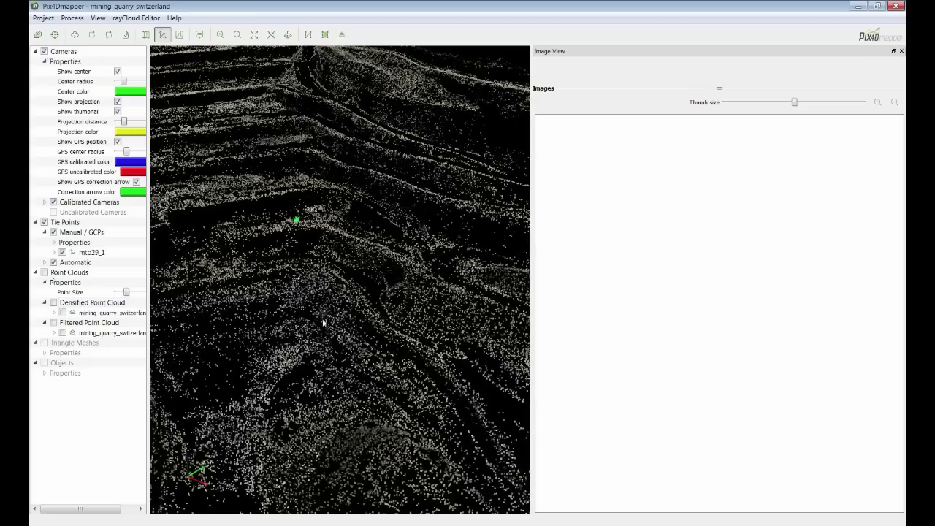
Select an automatic tie point on a quarry bench and view its rays to the cameras and its source images
{"action": "middle_click_drag", "start_coordinate": [324, 321], "coordinate": [360, 302]}
{"action": "mouse_move", "coordinate": [362, 341]}
{"action": "left_mouse_down"}
{"action": "mouse_move", "coordinate": [395, 314]}
{"action": "mouse_move", "coordinate": [400, 244]}
{"action": "mouse_move", "coordinate": [344, 307]}
{"action": "mouse_move", "coordinate": [309, 386]}
{"action": "left_mouse_up"}
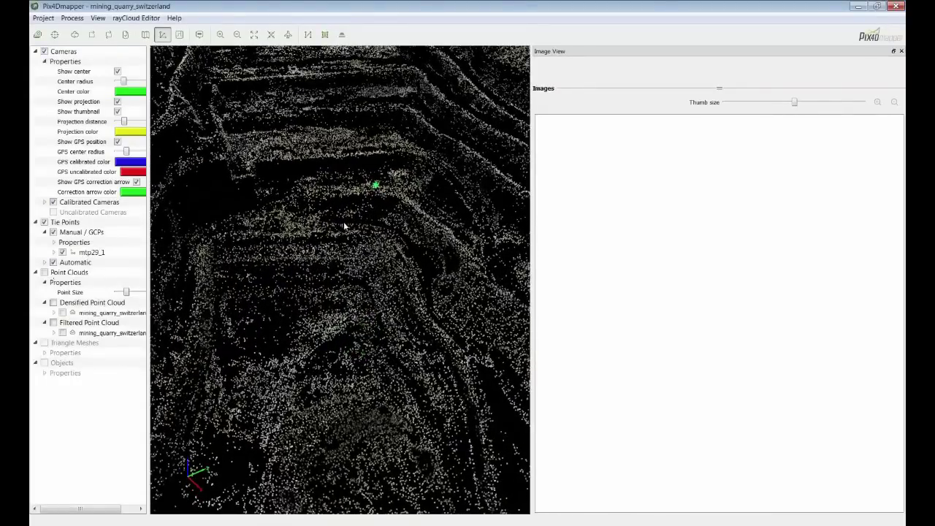
{"action": "left_click", "coordinate": [285, 257]}
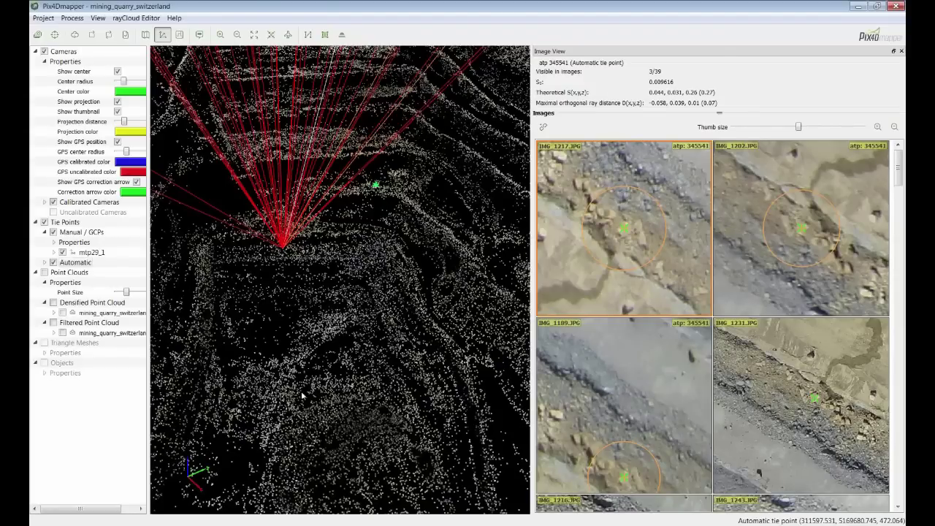
{"action": "scroll", "coordinate": [303, 379], "scroll_direction": "down", "scroll_amount": 3}
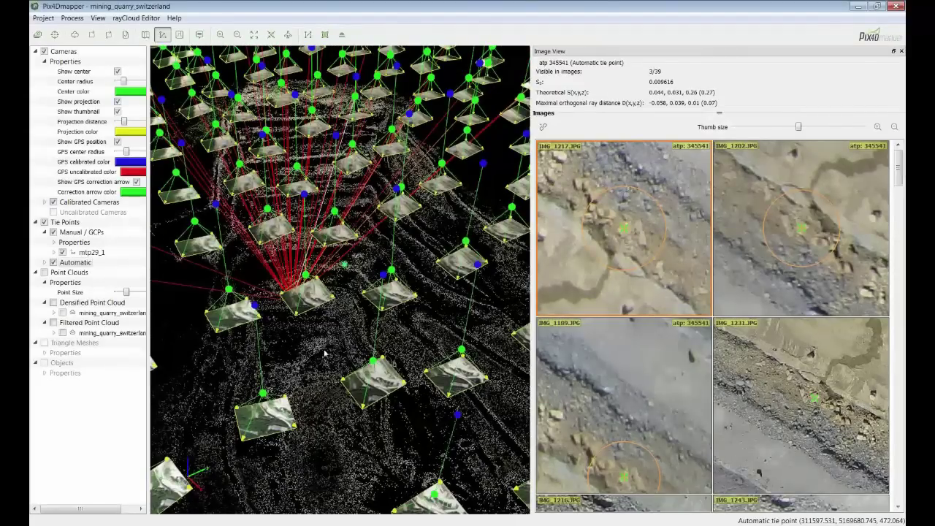
{"action": "scroll", "coordinate": [322, 358], "scroll_direction": "down", "scroll_amount": 1}
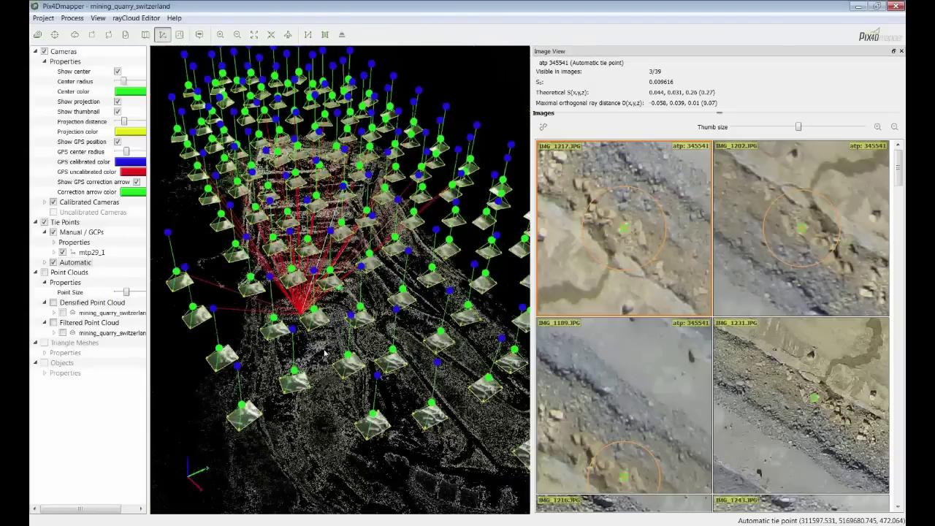
Select camera IMG_1246.JPG and enlarge its image preview to examine the automatic tie points
{"action": "left_click", "coordinate": [332, 283]}
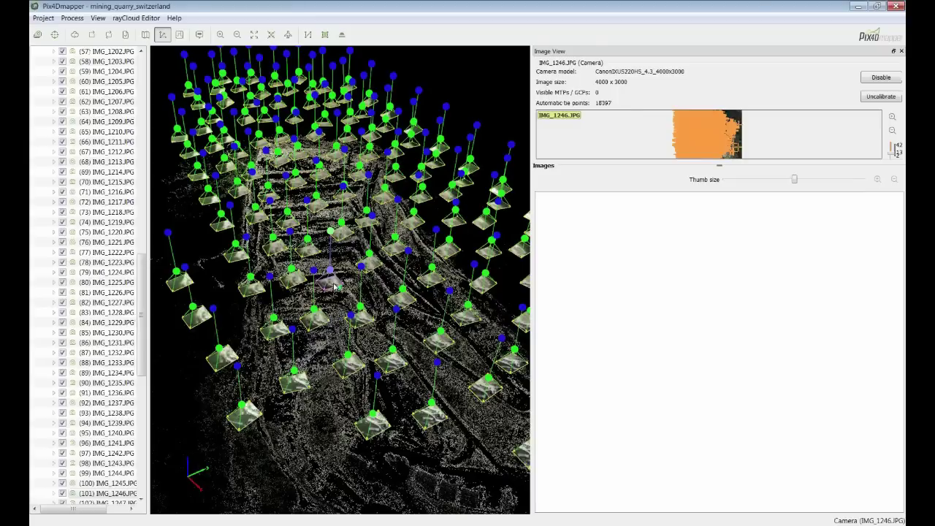
{"action": "left_click_drag", "start_coordinate": [719, 165], "coordinate": [711, 363]}
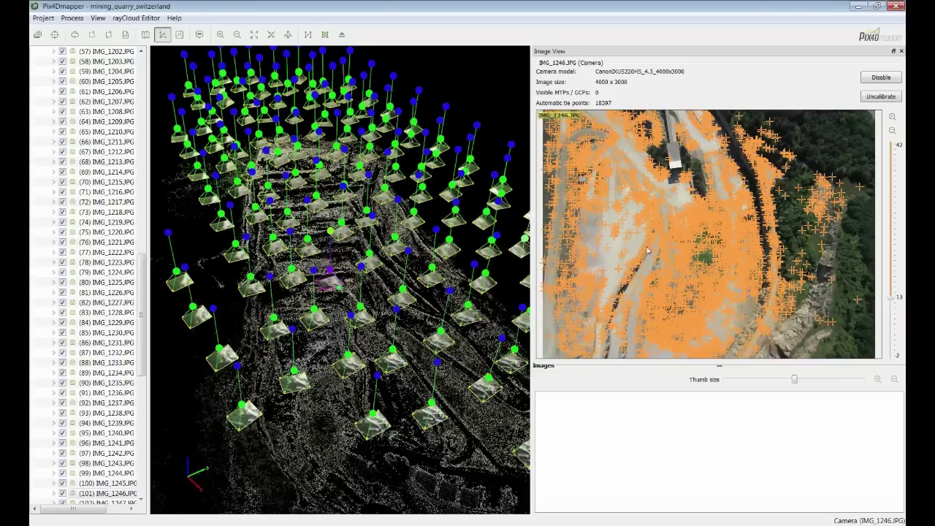
{"action": "scroll", "coordinate": [639, 238], "scroll_direction": "up", "scroll_amount": 4}
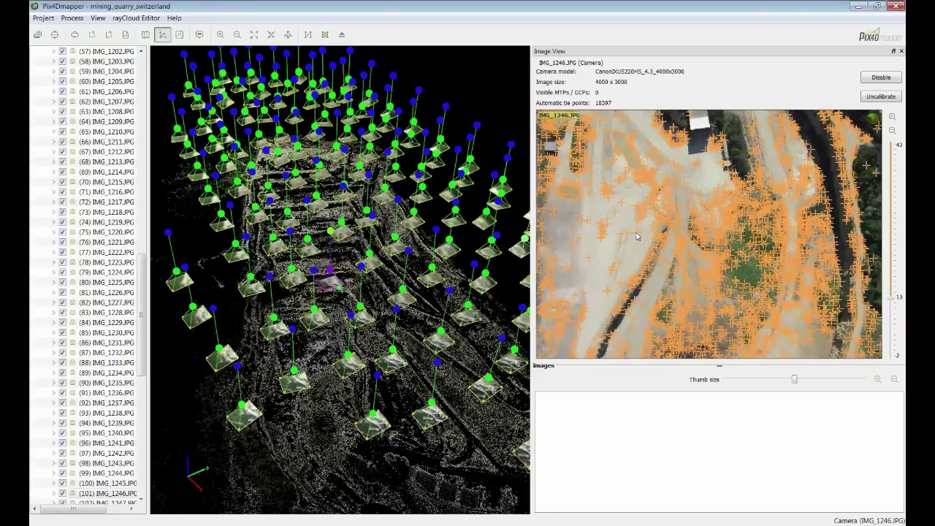
{"action": "scroll", "coordinate": [637, 234], "scroll_direction": "down", "scroll_amount": 2}
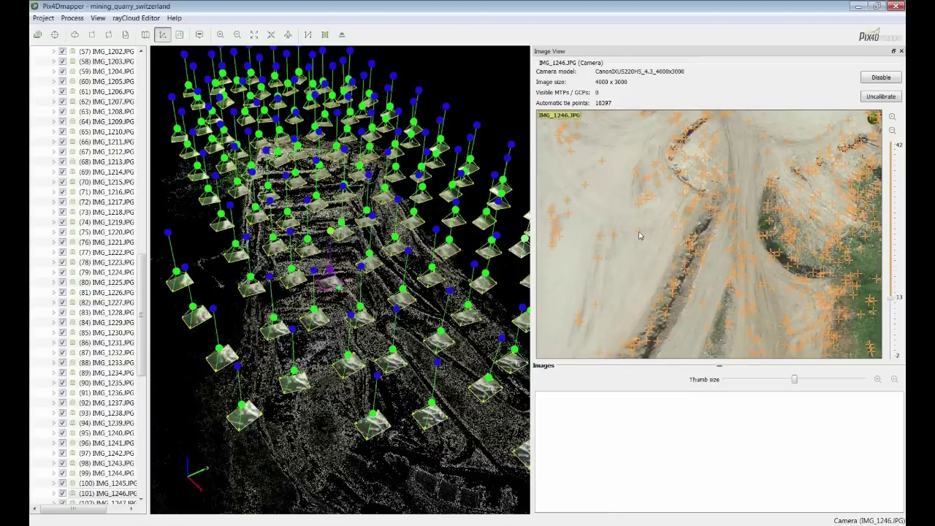
{"action": "scroll", "coordinate": [639, 234], "scroll_direction": "up", "scroll_amount": 2}
Select an automatic tie point on the pale ground in IMG_1246.JPG and review its matching images
{"action": "left_click", "coordinate": [640, 231]}
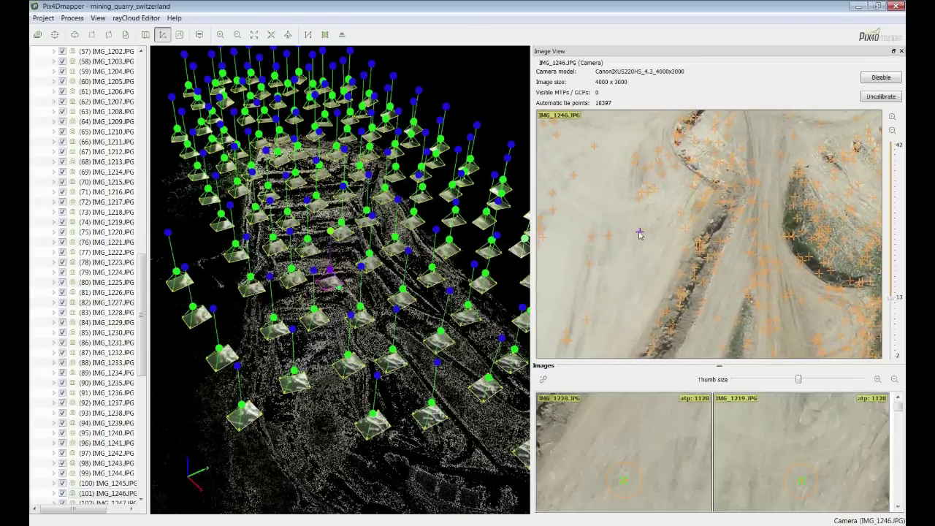
{"action": "left_click_drag", "start_coordinate": [697, 367], "coordinate": [696, 221]}
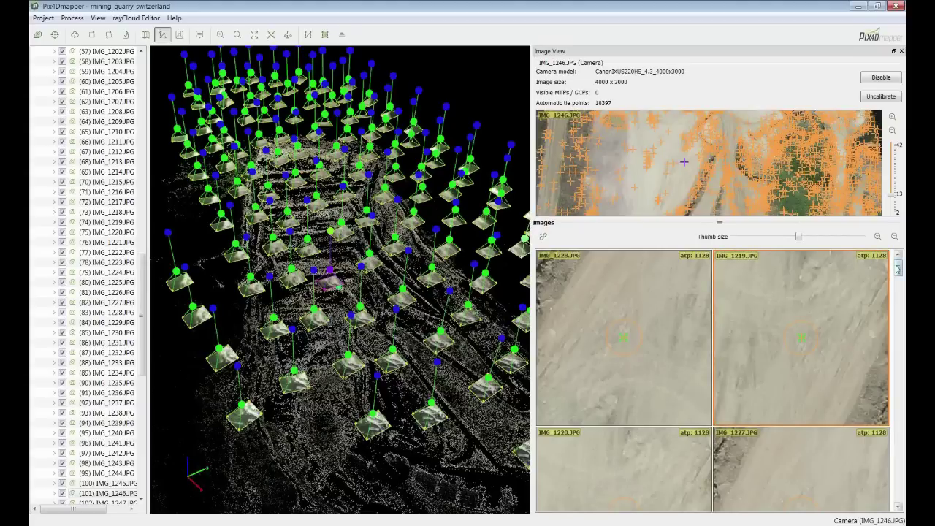
{"action": "scroll", "coordinate": [898, 273], "scroll_direction": "down", "scroll_amount": 2}
{"action": "left_click_drag", "start_coordinate": [898, 273], "coordinate": [899, 380]}
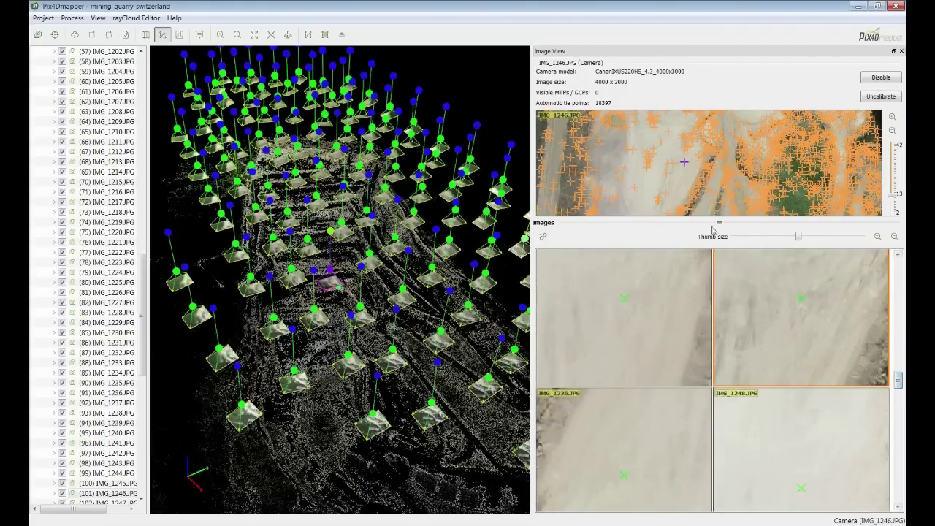
Enlarge the IMG_1246.JPG preview and set the minimum image count for displayed automatic tie points to 10, then raise it to 20
{"action": "left_click_drag", "start_coordinate": [719, 222], "coordinate": [719, 355]}
{"action": "scroll", "coordinate": [698, 271], "scroll_direction": "down", "scroll_amount": 3}
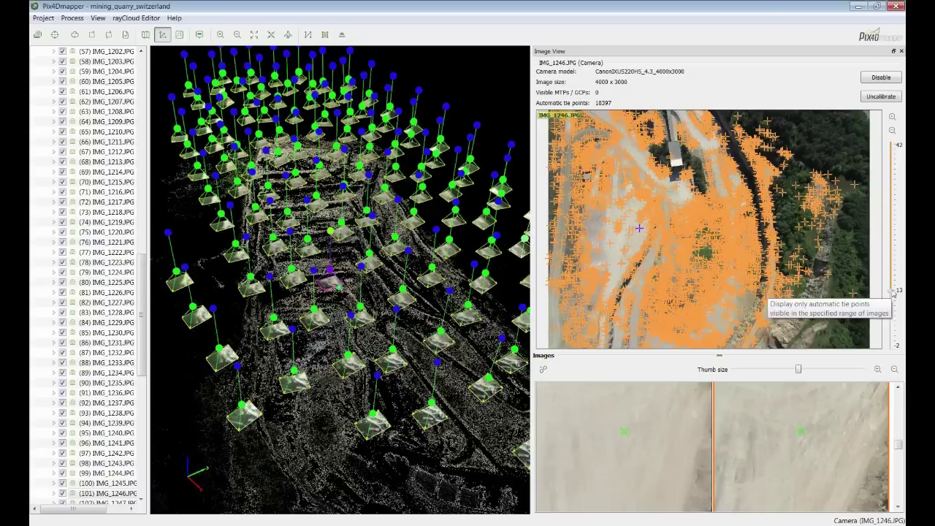
{"action": "mouse_move", "coordinate": [892, 292]}
{"action": "left_mouse_down"}
{"action": "mouse_move", "coordinate": [884, 193]}
{"action": "mouse_move", "coordinate": [892, 349]}
{"action": "mouse_move", "coordinate": [895, 306]}
{"action": "left_mouse_up"}
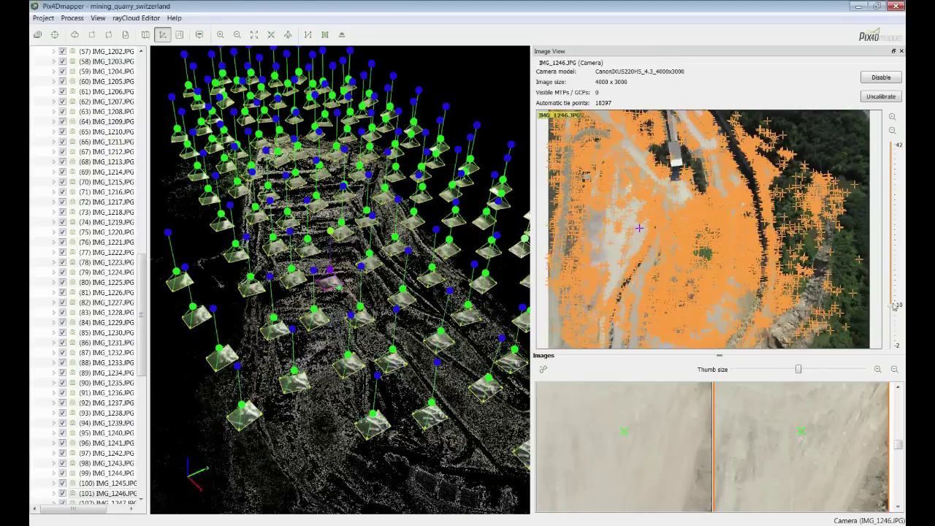
{"action": "left_click_drag", "start_coordinate": [894, 306], "coordinate": [893, 257]}
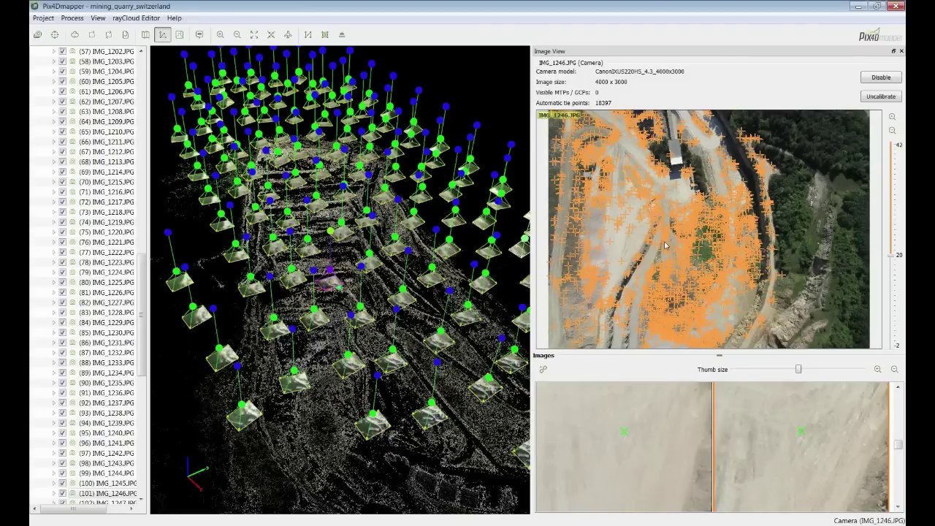
Display the densified point cloud and hide the automatic tie points
{"action": "left_click_drag", "start_coordinate": [343, 340], "coordinate": [387, 322]}
{"action": "left_click_drag", "start_coordinate": [140, 283], "coordinate": [139, 86]}
{"action": "left_click", "coordinate": [44, 192]}
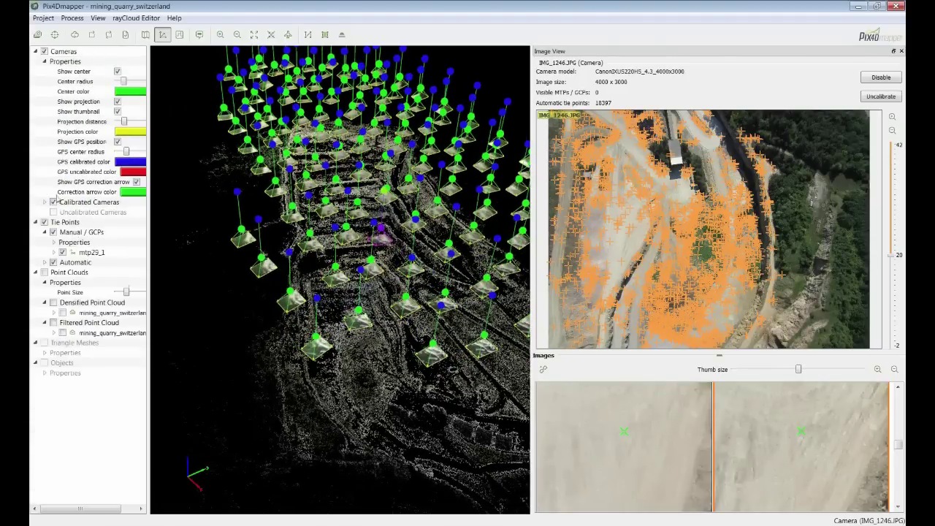
{"action": "left_click", "coordinate": [53, 303]}
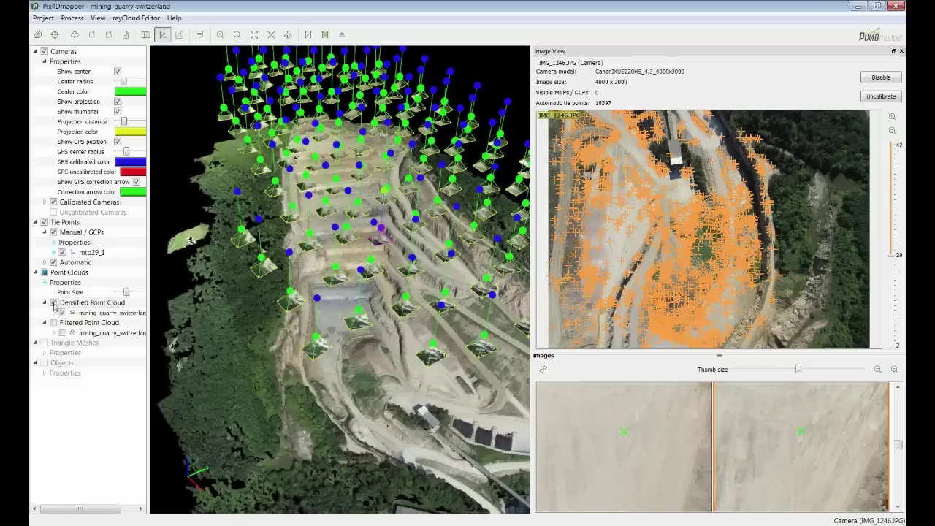
{"action": "left_click", "coordinate": [53, 262]}
{"action": "scroll", "coordinate": [378, 330], "scroll_direction": "up", "scroll_amount": 5}
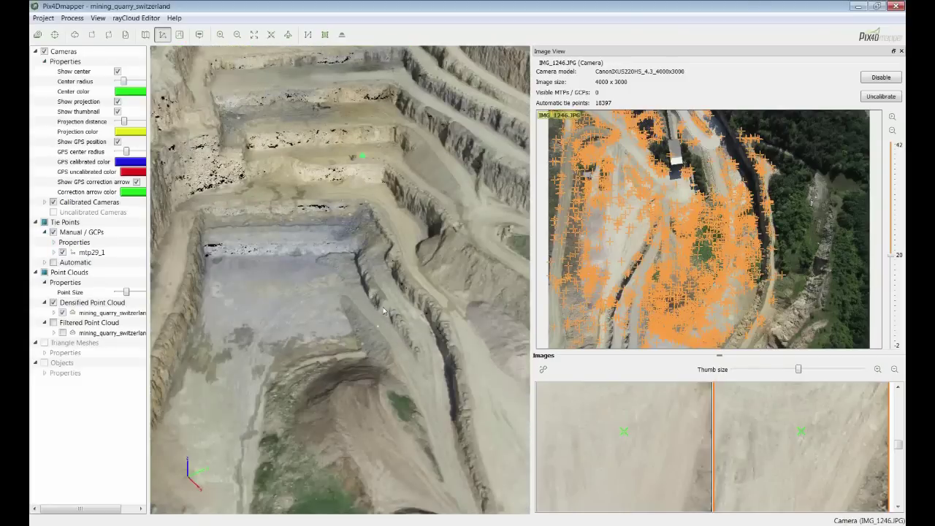
Select a densified point on the bench edge above the grey quarry floor and enlarge its list of source images
{"action": "left_click_drag", "start_coordinate": [372, 298], "coordinate": [307, 375]}
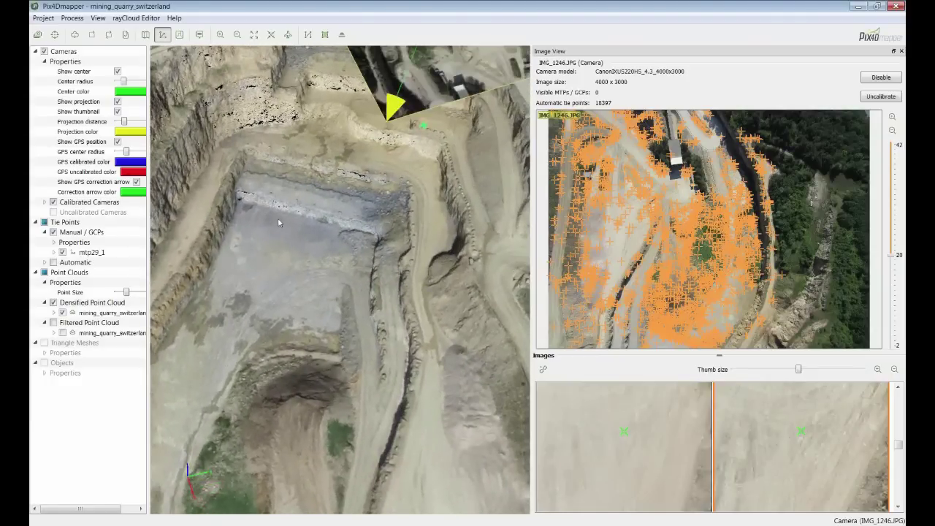
{"action": "left_click_drag", "start_coordinate": [268, 191], "coordinate": [379, 240]}
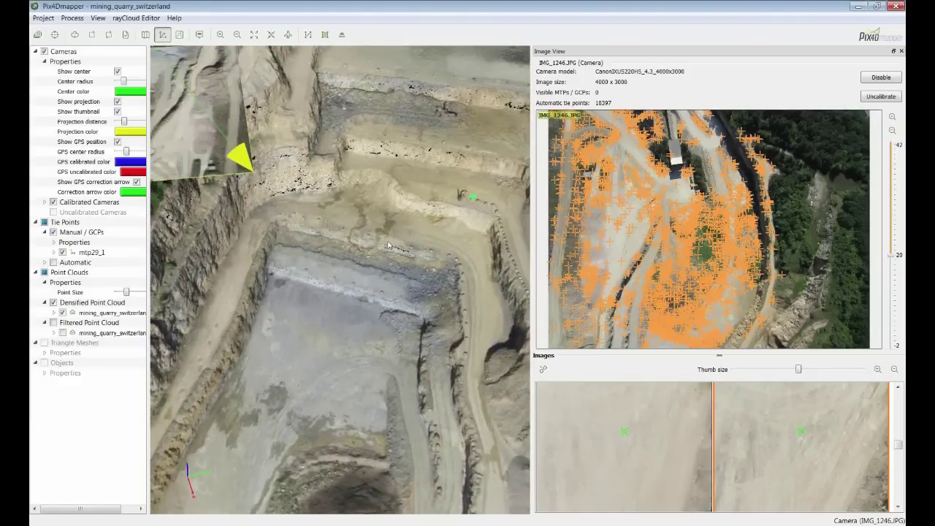
{"action": "left_click", "coordinate": [388, 244]}
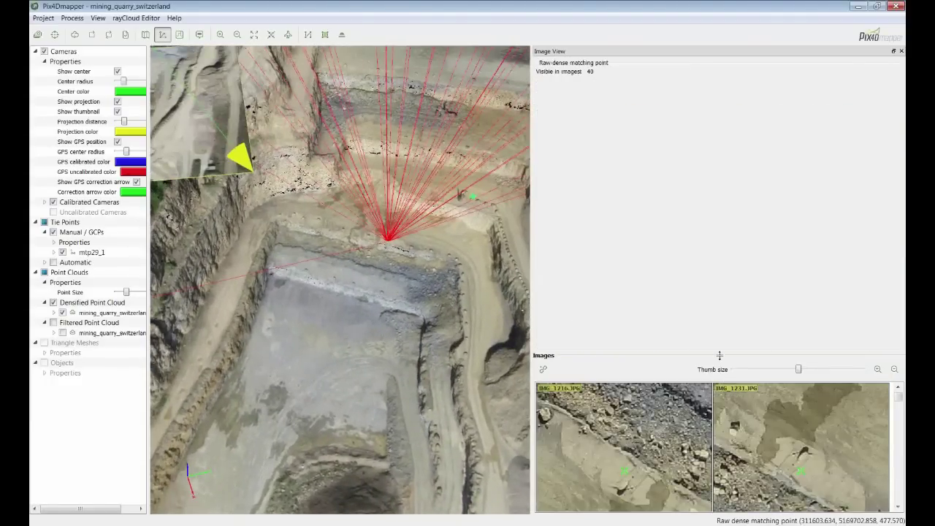
{"action": "mouse_move", "coordinate": [719, 355]}
{"action": "left_mouse_down"}
{"action": "mouse_move", "coordinate": [718, 106]}
{"action": "mouse_move", "coordinate": [718, 115]}
{"action": "left_mouse_up"}
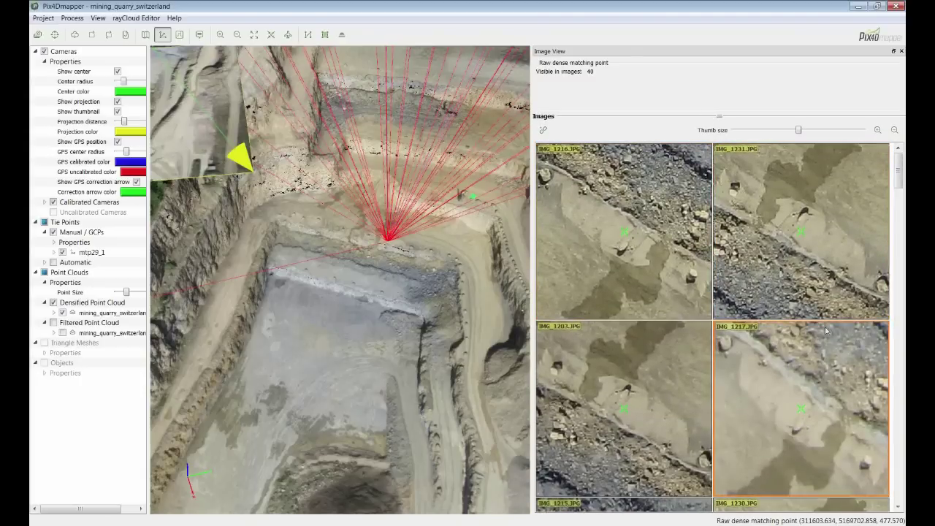
Magnify the source images closely around the selected densified point
{"action": "left_click", "coordinate": [879, 130]}
{"action": "left_click", "coordinate": [879, 130]}
{"action": "left_click", "coordinate": [879, 130]}
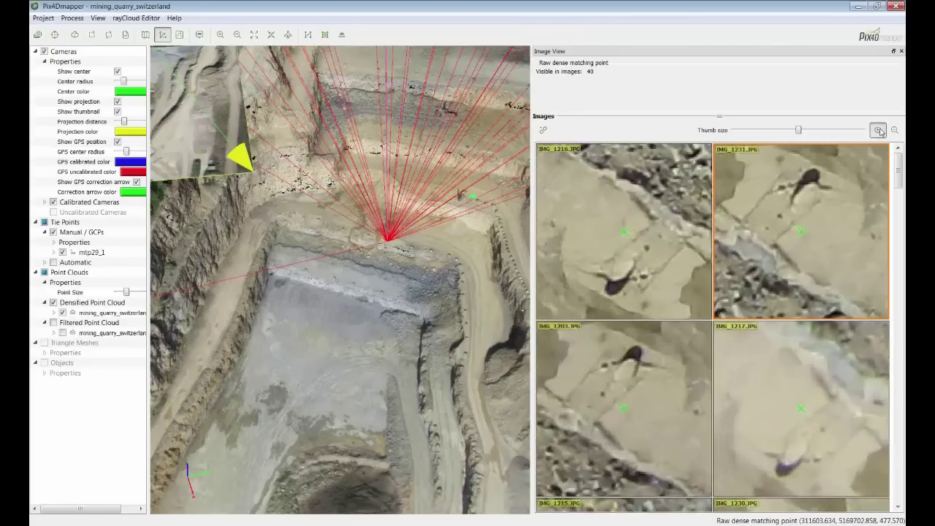
{"action": "left_click", "coordinate": [879, 130]}
{"action": "left_click", "coordinate": [879, 130]}
{"action": "left_click", "coordinate": [878, 130]}
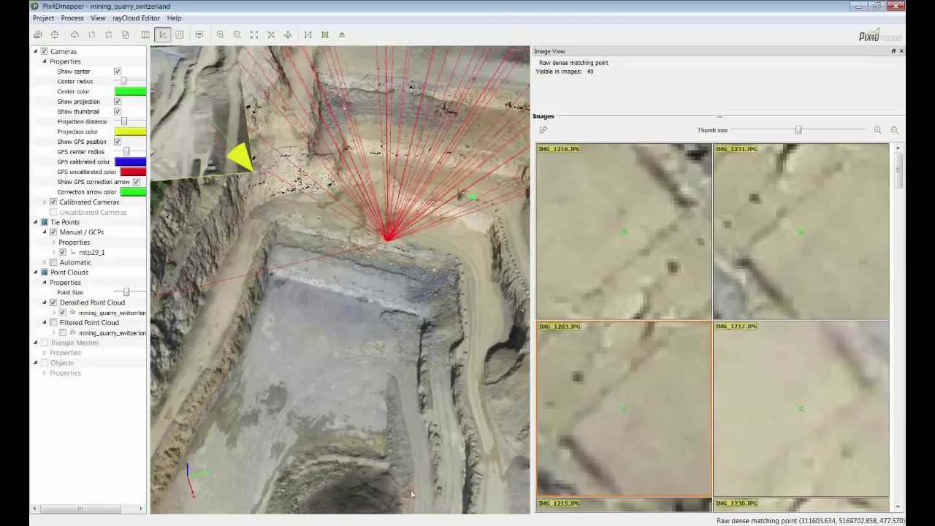
Select a densified point at the corner of the white roof near the trees
{"action": "left_click_drag", "start_coordinate": [318, 460], "coordinate": [387, 361]}
{"action": "scroll", "coordinate": [387, 361], "scroll_direction": "up", "scroll_amount": 5}
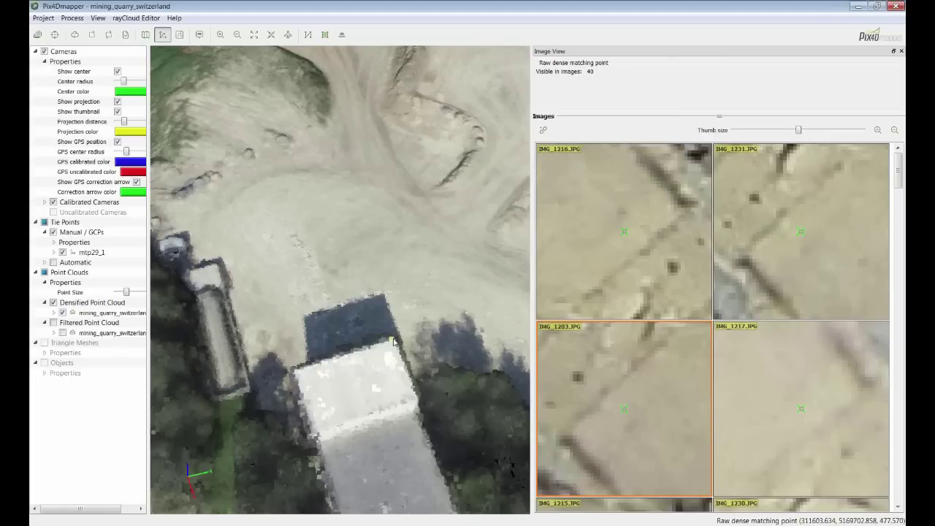
{"action": "scroll", "coordinate": [393, 341], "scroll_direction": "up", "scroll_amount": 5}
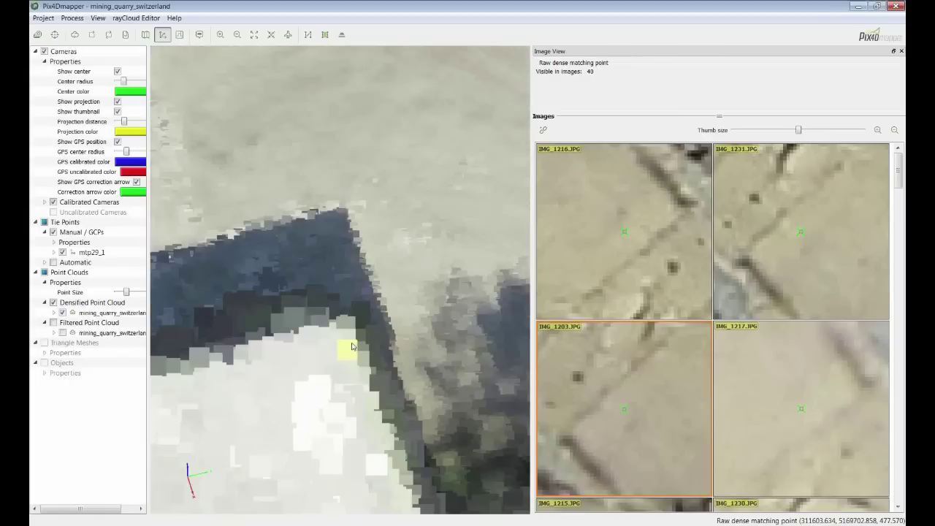
{"action": "left_click_drag", "start_coordinate": [369, 365], "coordinate": [361, 372]}
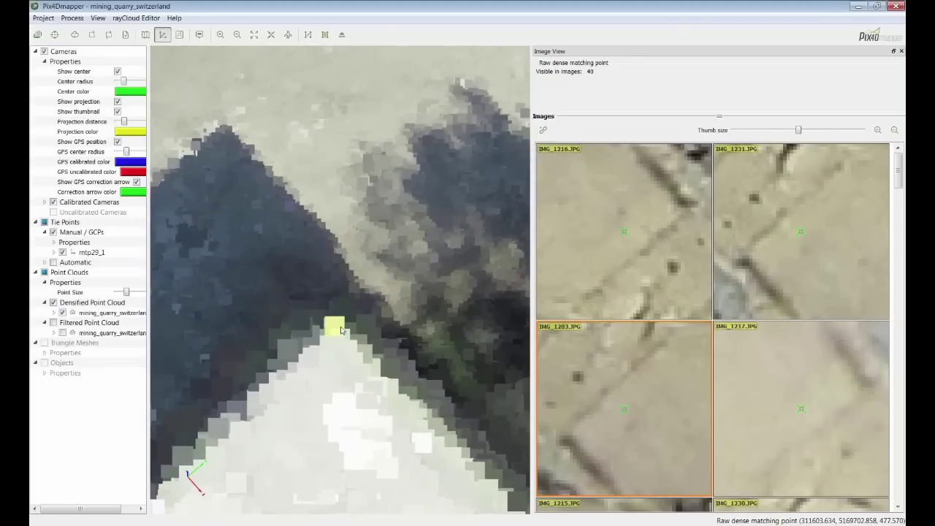
{"action": "scroll", "coordinate": [345, 383], "scroll_direction": "down", "scroll_amount": 3}
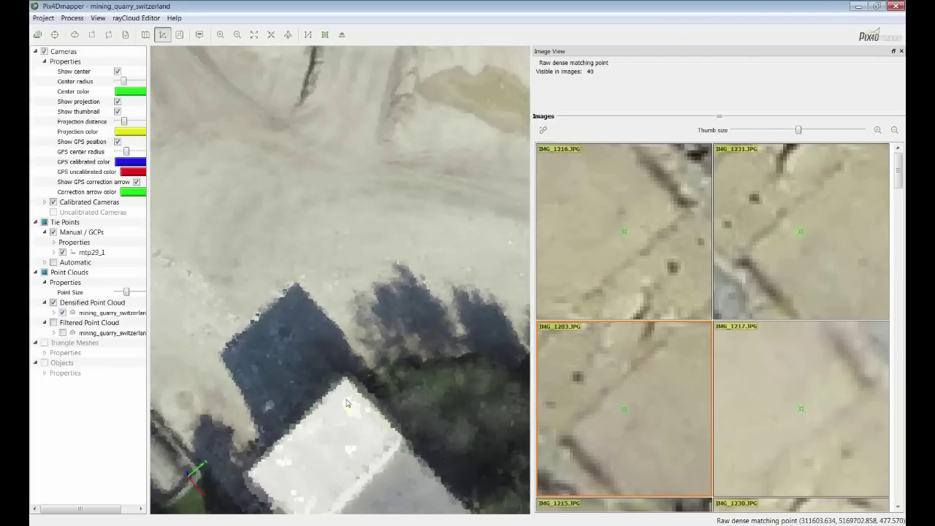
{"action": "scroll", "coordinate": [345, 392], "scroll_direction": "up", "scroll_amount": 2}
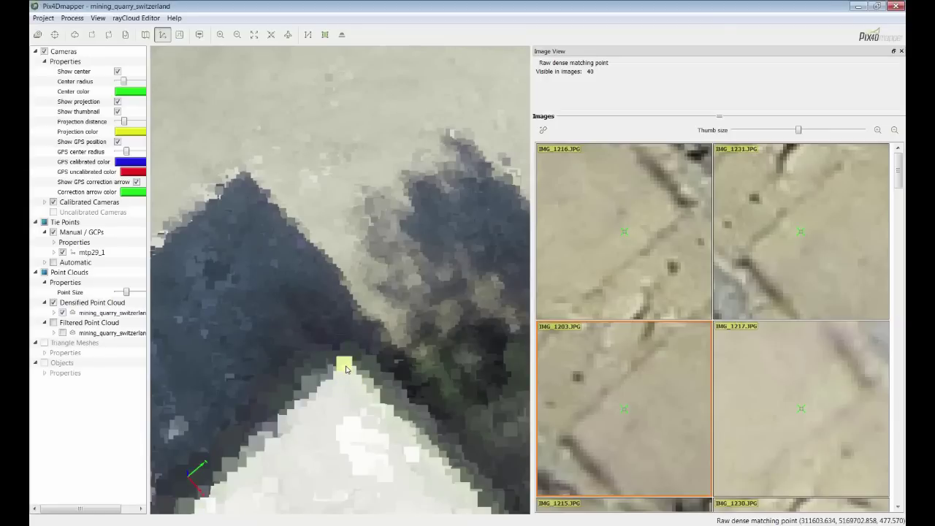
{"action": "left_click", "coordinate": [346, 369]}
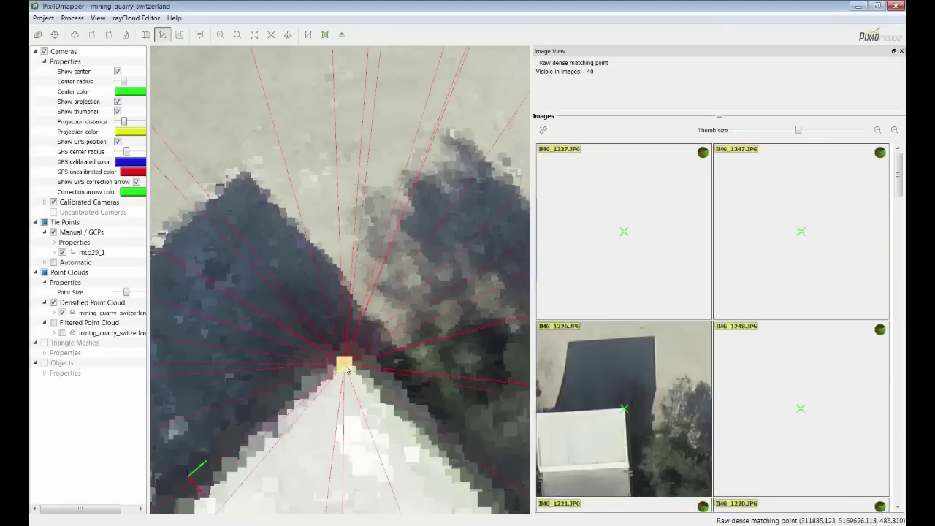
{"action": "left_click", "coordinate": [331, 378]}
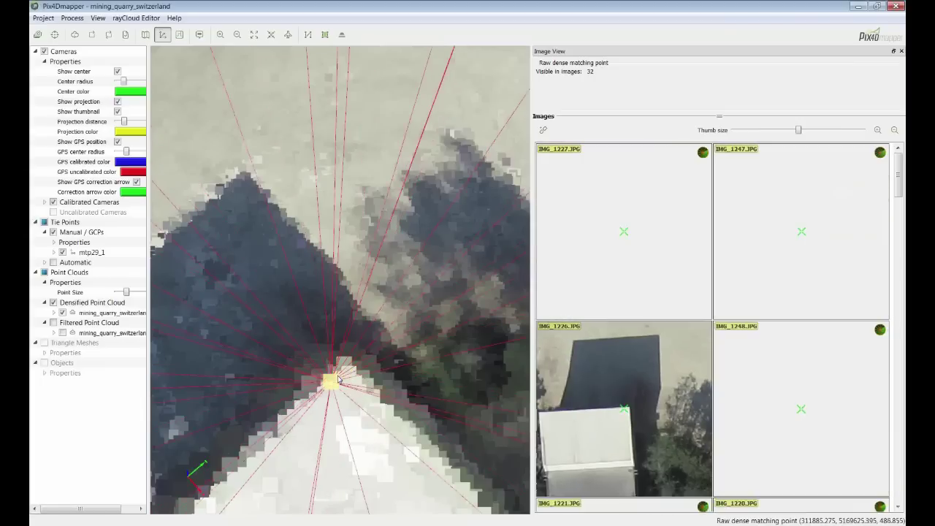
Magnify the source images to compare the projected point with the roof corner, including in IMG_1227.JPG
{"action": "left_click", "coordinate": [876, 130]}
{"action": "left_click", "coordinate": [876, 130]}
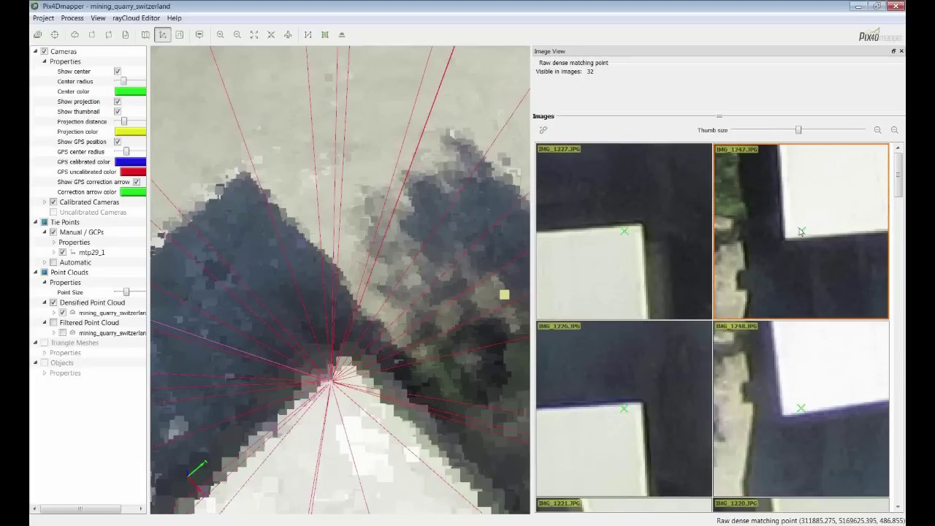
{"action": "left_click", "coordinate": [632, 234]}
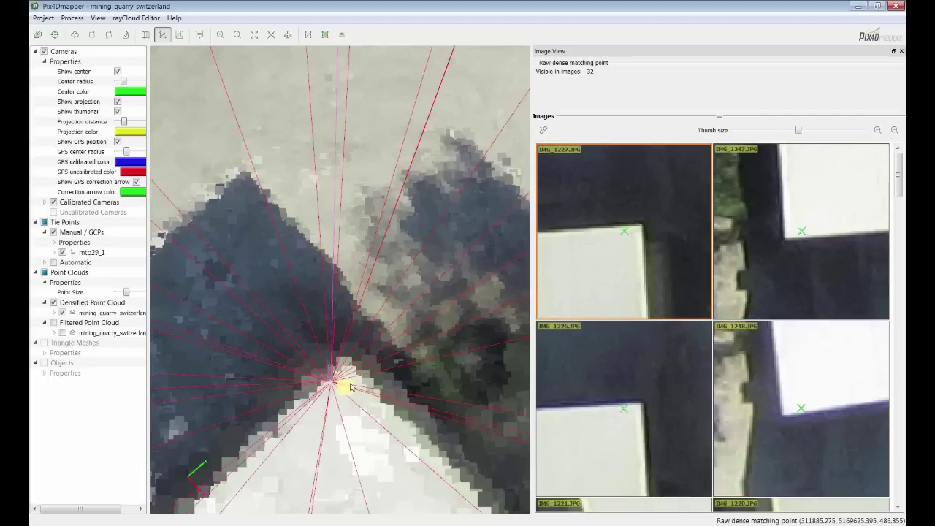
Create a new tie point from the densified point selected at the white roof corner
{"action": "left_click_drag", "start_coordinate": [355, 392], "coordinate": [247, 290]}
{"action": "middle_click_drag", "start_coordinate": [358, 386], "coordinate": [314, 440]}
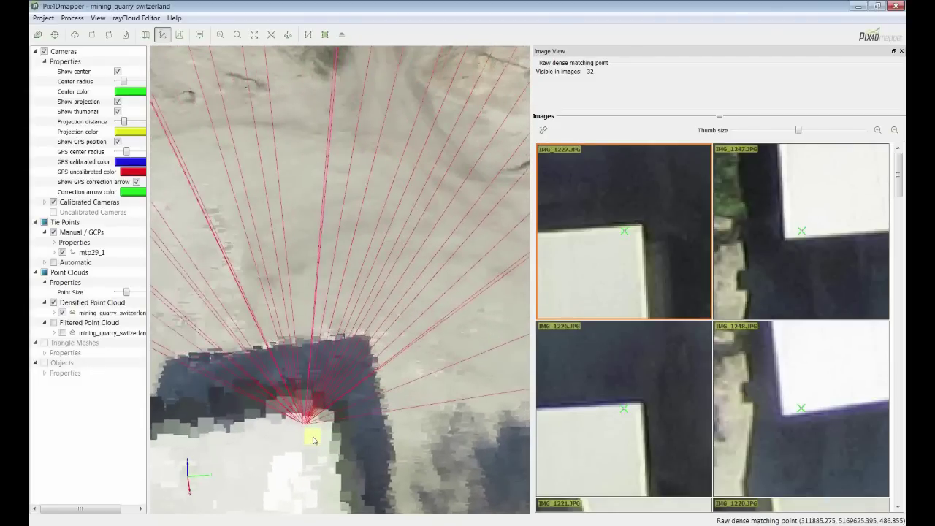
{"action": "left_click", "coordinate": [544, 132]}
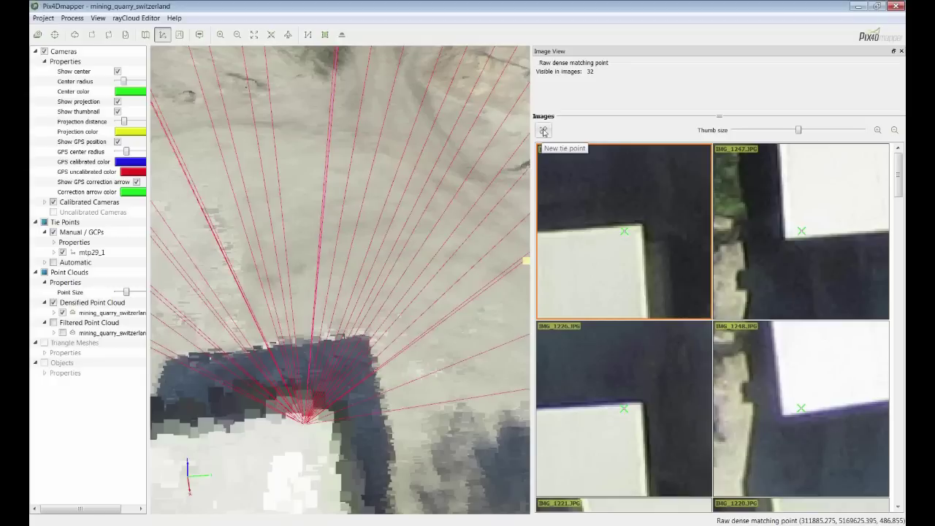
{"action": "left_click", "coordinate": [544, 131]}
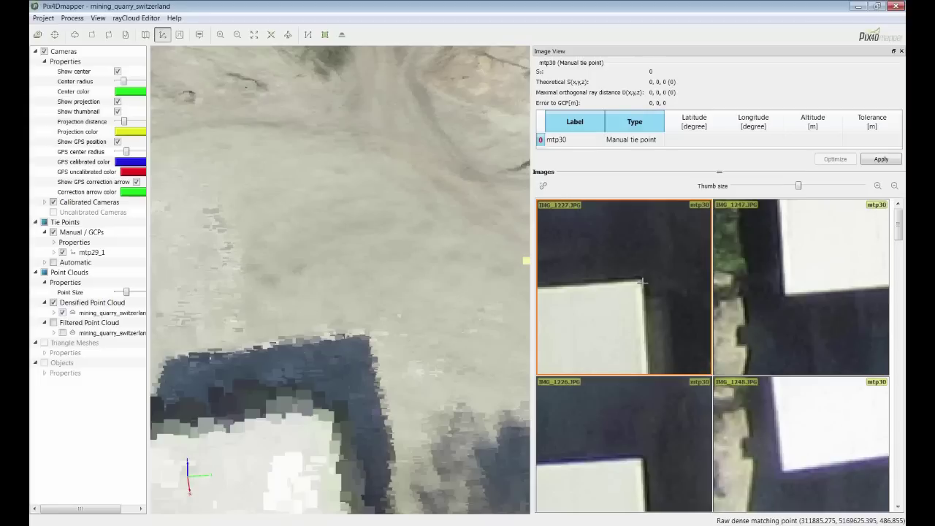
Mark the white roof corner for mtp30 precisely in IMG_1227.JPG and IMG_1247.JPG, and apply the marks
{"action": "scroll", "coordinate": [640, 281], "scroll_direction": "up", "scroll_amount": 4}
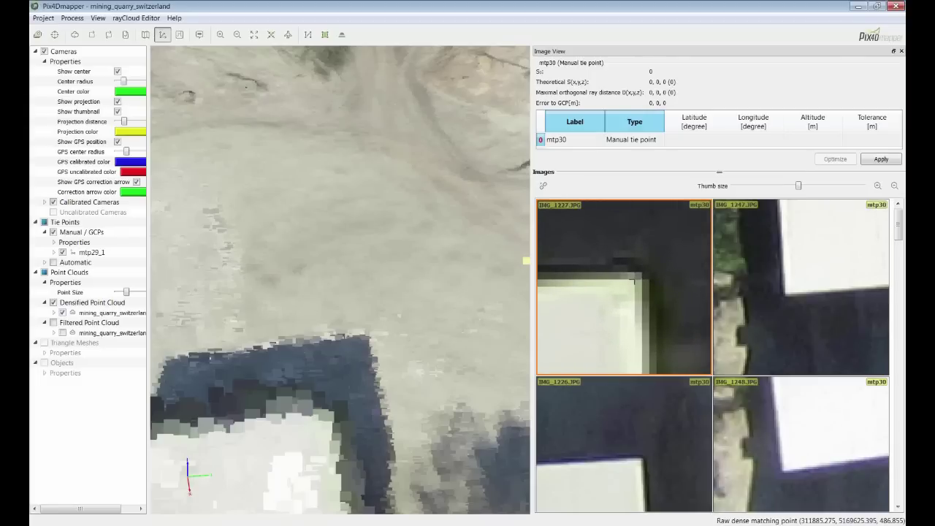
{"action": "left_click", "coordinate": [633, 280]}
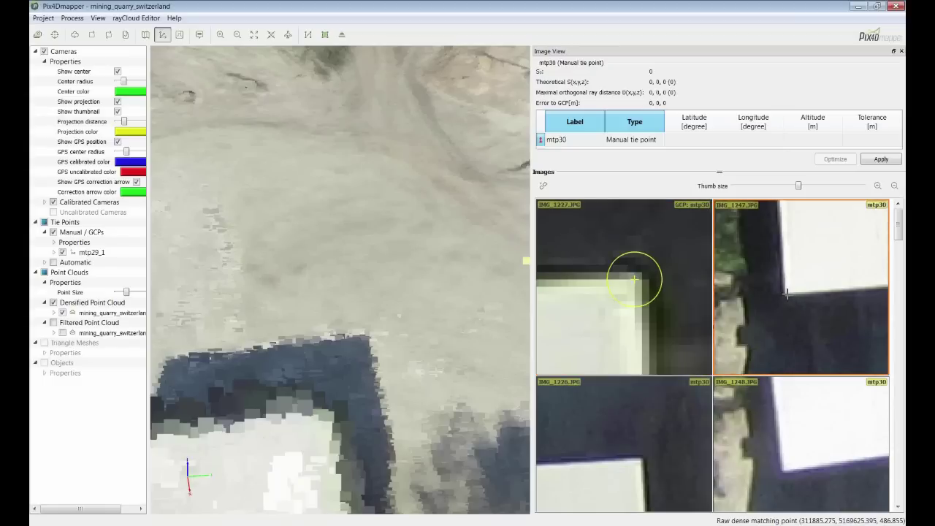
{"action": "scroll", "coordinate": [786, 293], "scroll_direction": "up", "scroll_amount": 2}
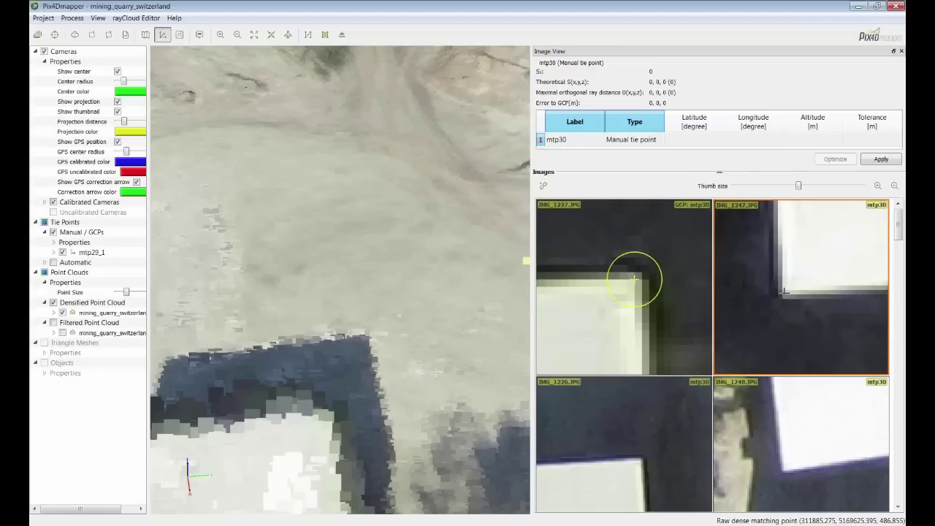
{"action": "left_click", "coordinate": [785, 292]}
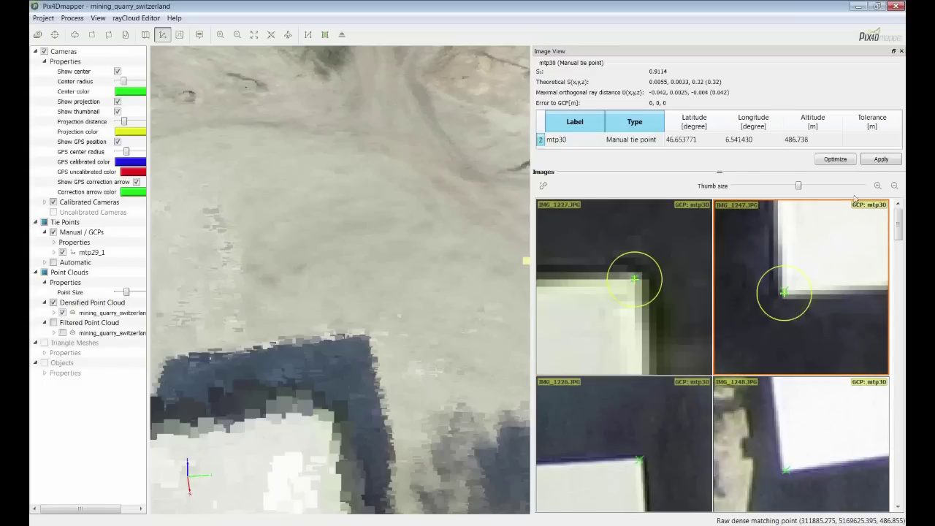
{"action": "left_click", "coordinate": [880, 160]}
Examine the position and camera rays of mtp30 at the white roof corner in the point cloud
{"action": "scroll", "coordinate": [325, 427], "scroll_direction": "up", "scroll_amount": 3}
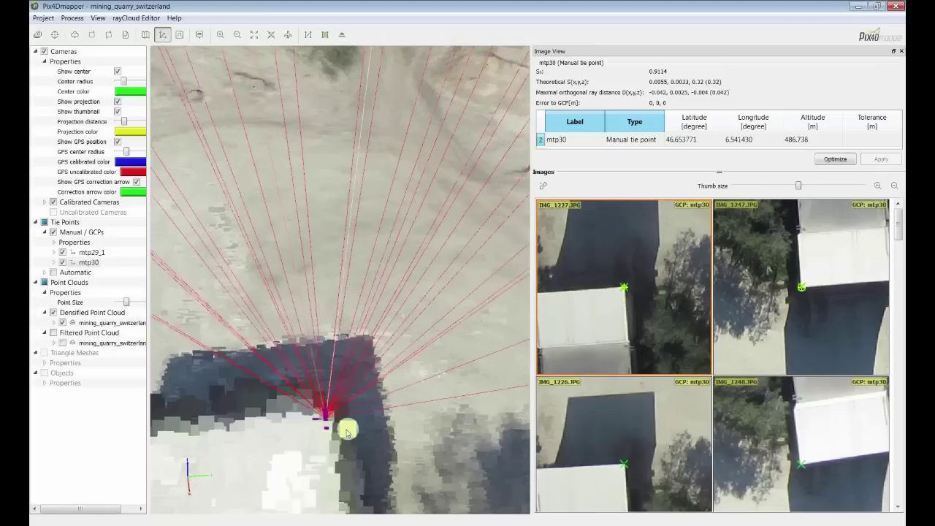
{"action": "left_click_drag", "start_coordinate": [285, 435], "coordinate": [225, 475]}
{"action": "scroll", "coordinate": [390, 388], "scroll_direction": "up", "scroll_amount": 5}
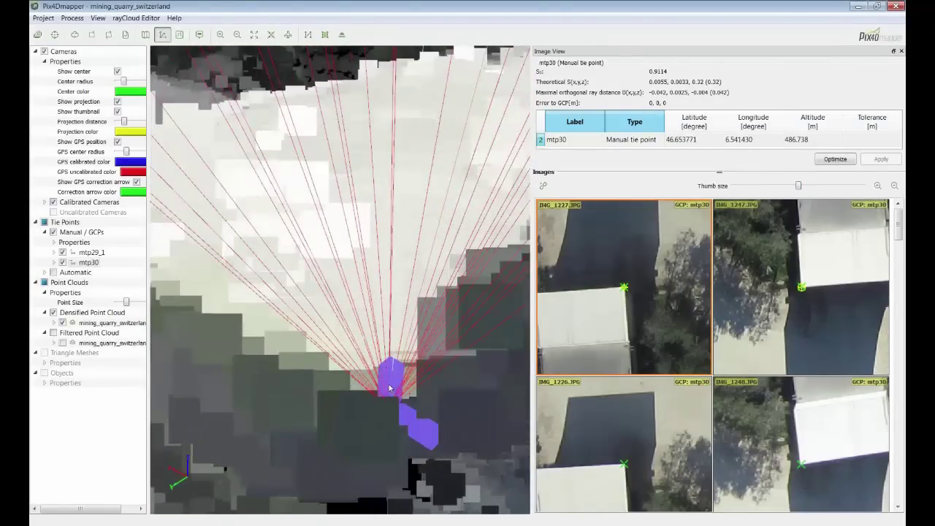
{"action": "scroll", "coordinate": [390, 388], "scroll_direction": "down", "scroll_amount": 5}
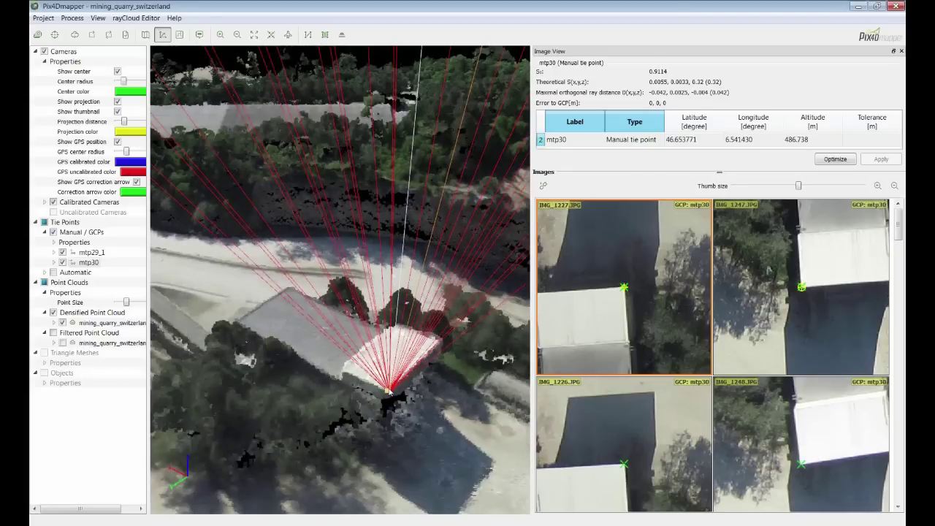
{"action": "scroll", "coordinate": [390, 388], "scroll_direction": "up", "scroll_amount": 4}
Mark the roof corner for mtp30 in the magnified IMG_1198.JPG, apply it, and inspect the tie point's rays in 3D
{"action": "left_click", "coordinate": [880, 243]}
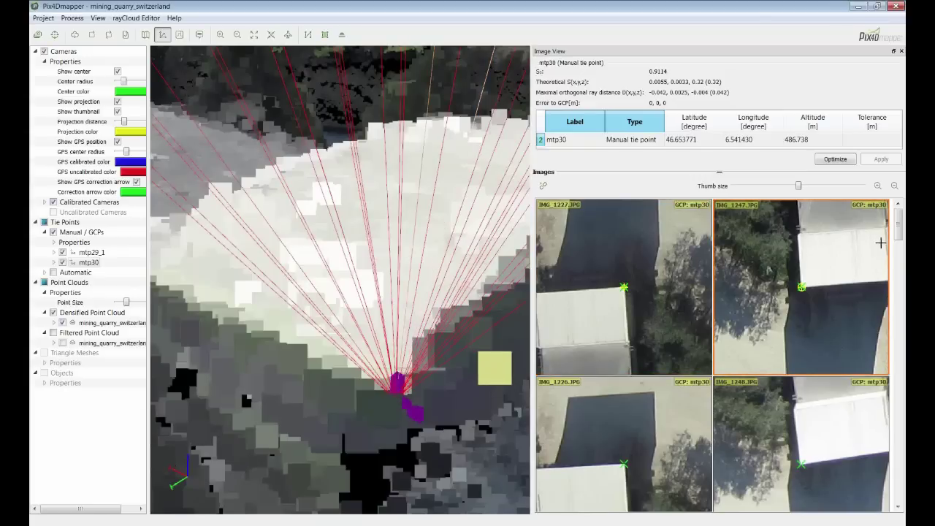
{"action": "left_click", "coordinate": [878, 187]}
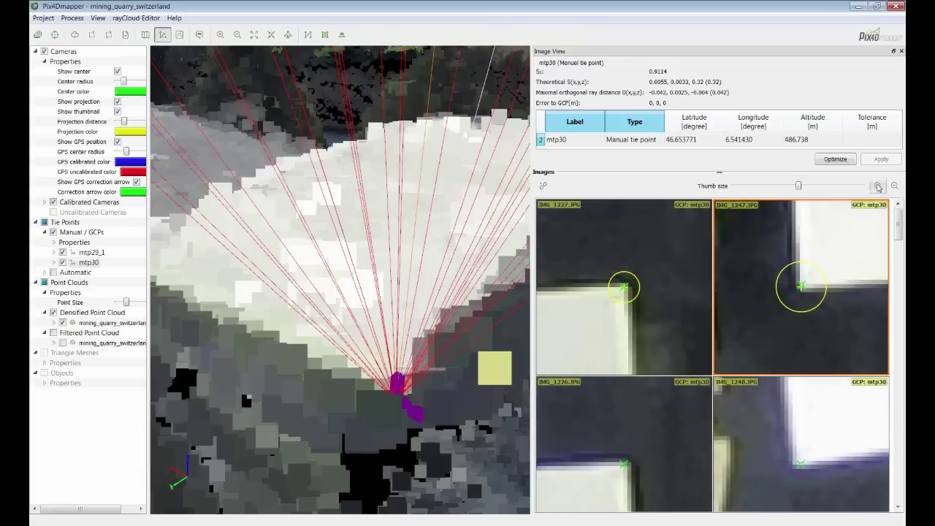
{"action": "left_click", "coordinate": [878, 187]}
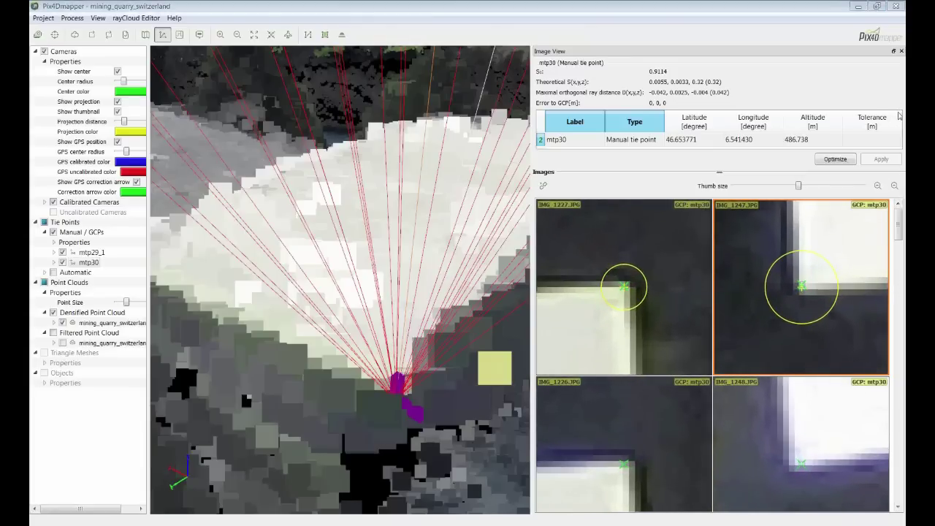
{"action": "left_click_drag", "start_coordinate": [900, 233], "coordinate": [900, 399]}
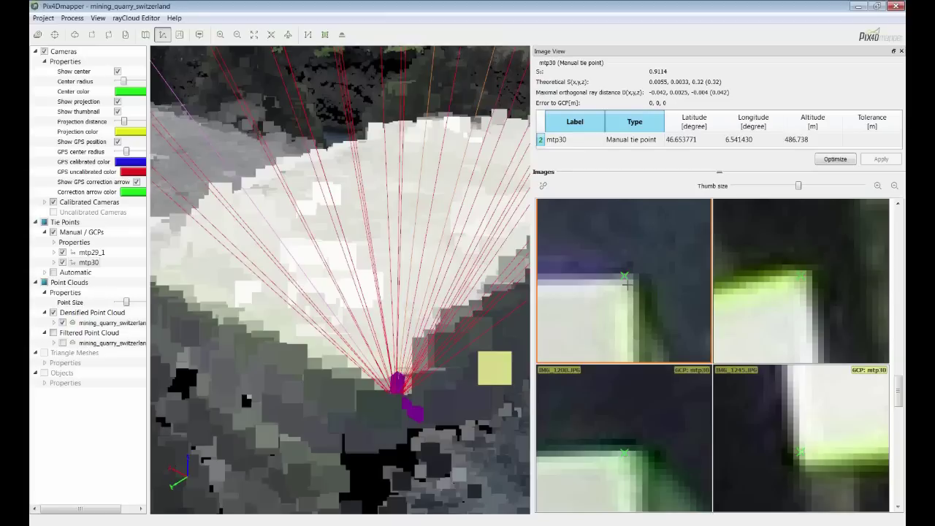
{"action": "left_click", "coordinate": [627, 284]}
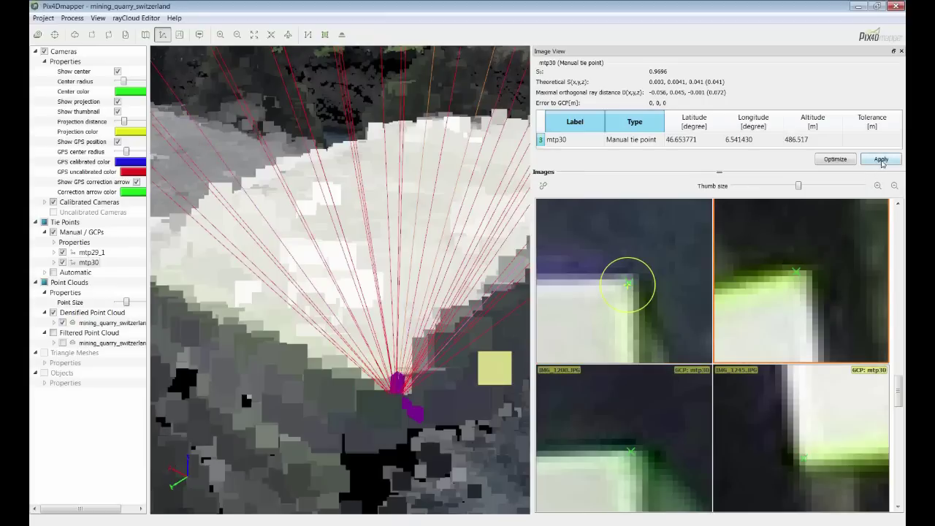
{"action": "left_click", "coordinate": [883, 160]}
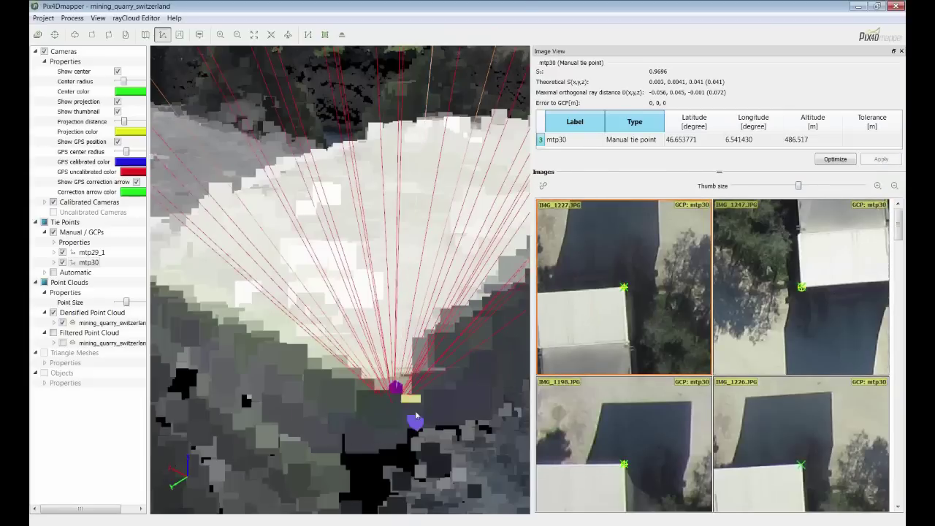
{"action": "middle_click_drag", "start_coordinate": [416, 414], "coordinate": [352, 358]}
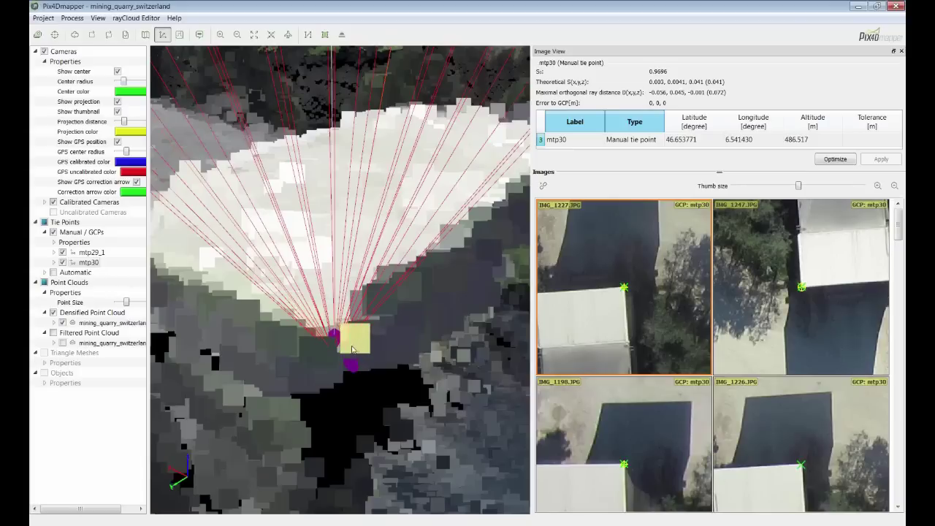
{"action": "left_click_drag", "start_coordinate": [356, 350], "coordinate": [350, 436]}
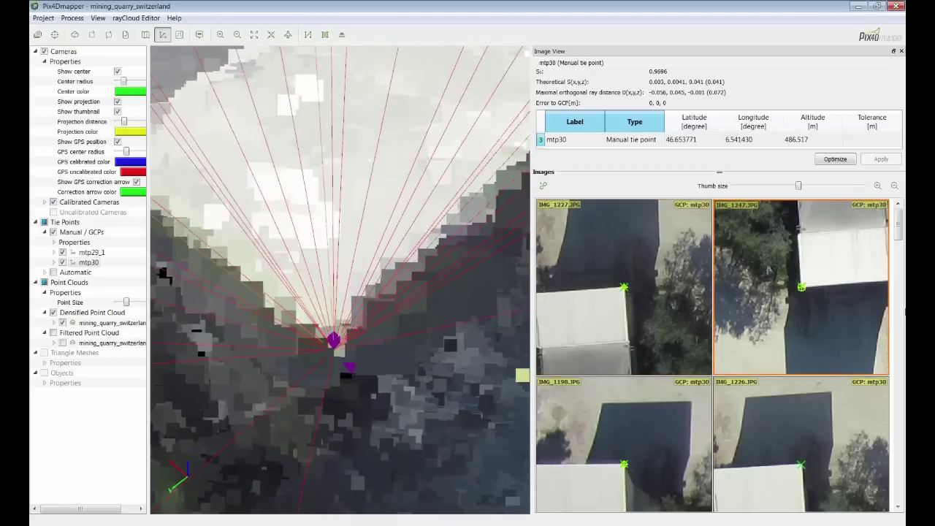
Mark the roof corner for mtp30 in IMG_1221.JPG, and place the mark again at a different image magnification
{"action": "left_click_drag", "start_coordinate": [898, 231], "coordinate": [898, 294]}
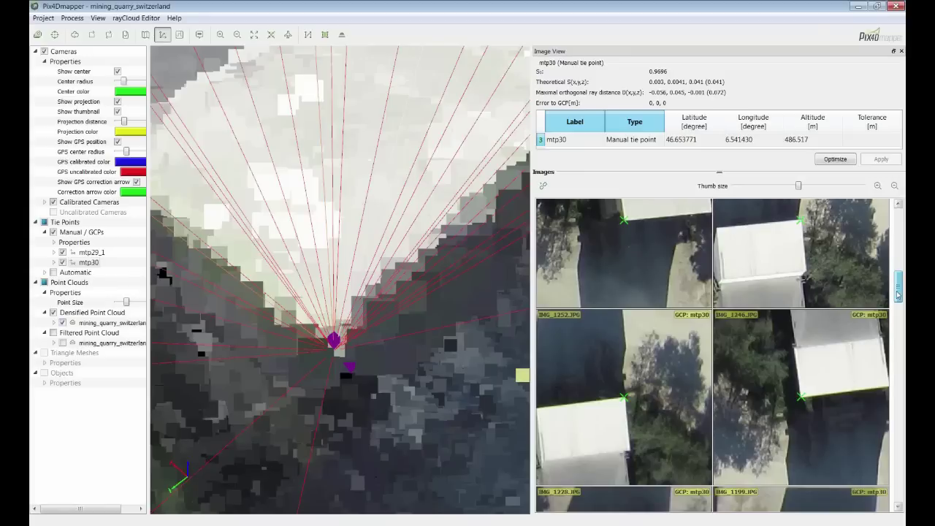
{"action": "left_click_drag", "start_coordinate": [899, 294], "coordinate": [899, 250]}
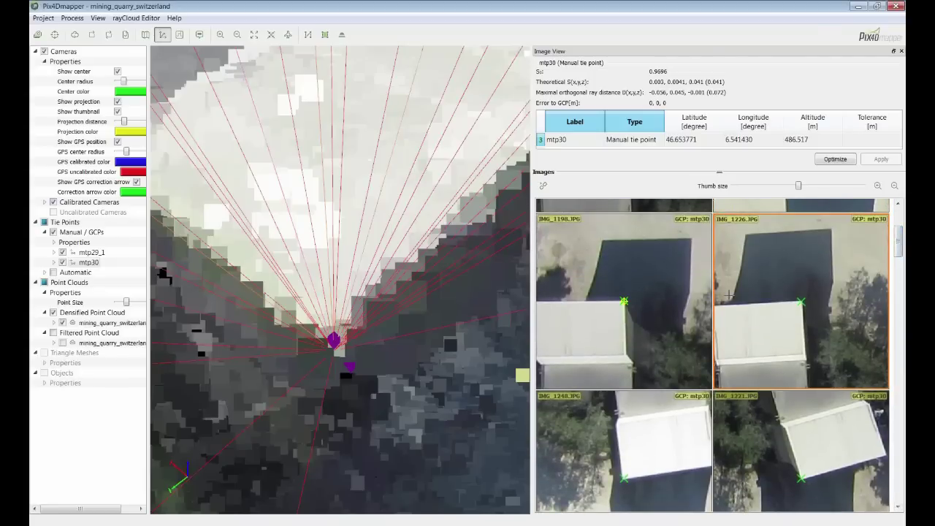
{"action": "left_click_drag", "start_coordinate": [897, 250], "coordinate": [901, 270]}
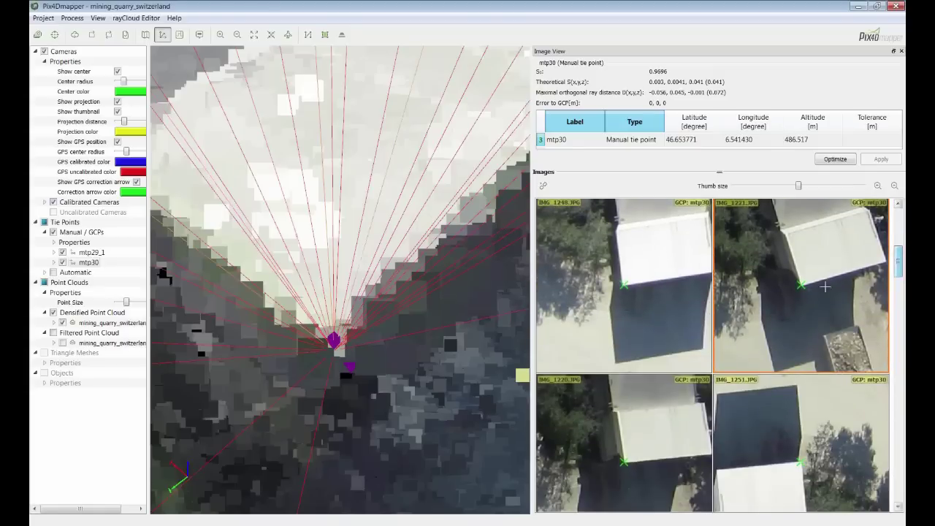
{"action": "scroll", "coordinate": [821, 286], "scroll_direction": "up", "scroll_amount": 5}
{"action": "scroll", "coordinate": [820, 287], "scroll_direction": "up", "scroll_amount": 2}
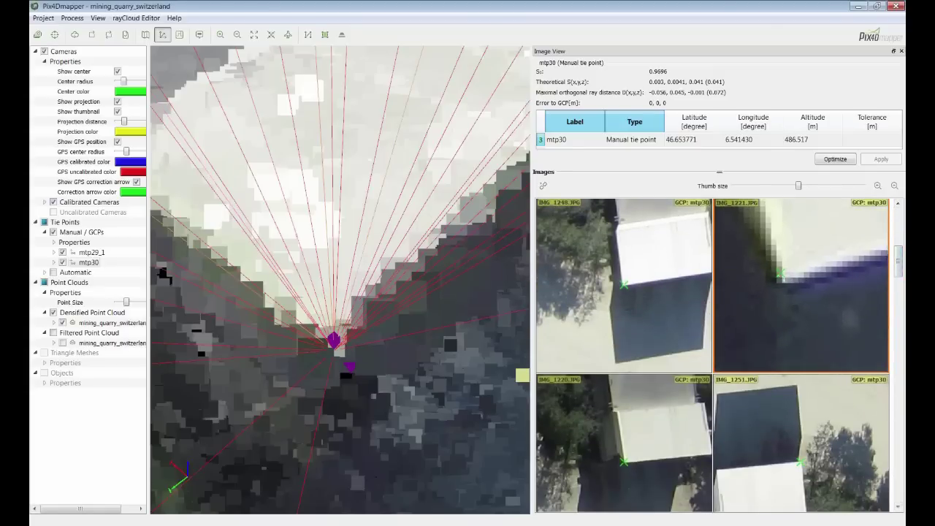
{"action": "left_click_drag", "start_coordinate": [783, 274], "coordinate": [785, 278]}
{"action": "scroll", "coordinate": [775, 285], "scroll_direction": "down", "scroll_amount": 5}
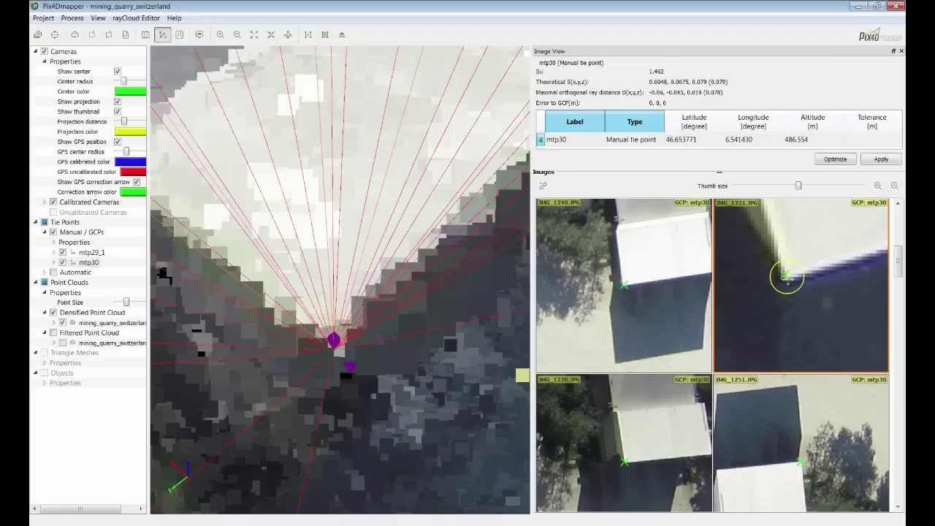
{"action": "scroll", "coordinate": [793, 283], "scroll_direction": "down", "scroll_amount": 5}
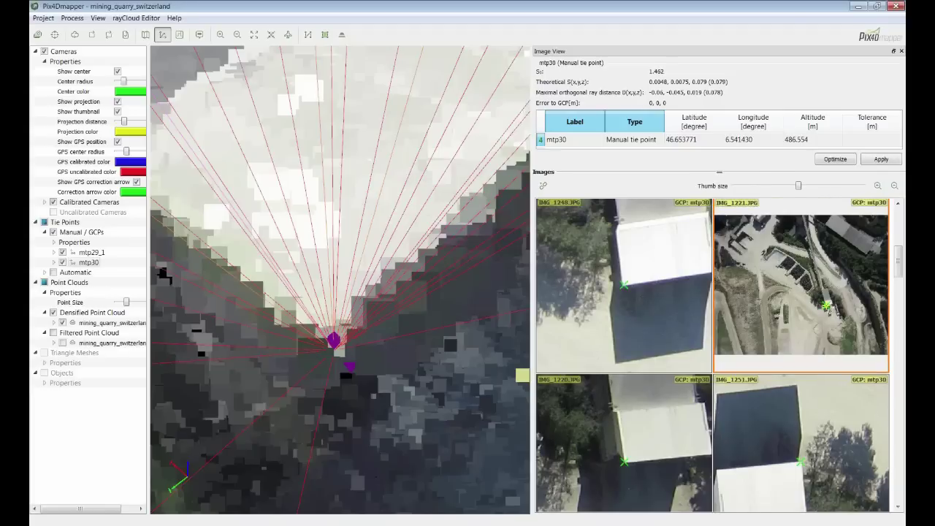
{"action": "scroll", "coordinate": [824, 308], "scroll_direction": "up", "scroll_amount": 6}
{"action": "scroll", "coordinate": [813, 308], "scroll_direction": "up", "scroll_amount": 5}
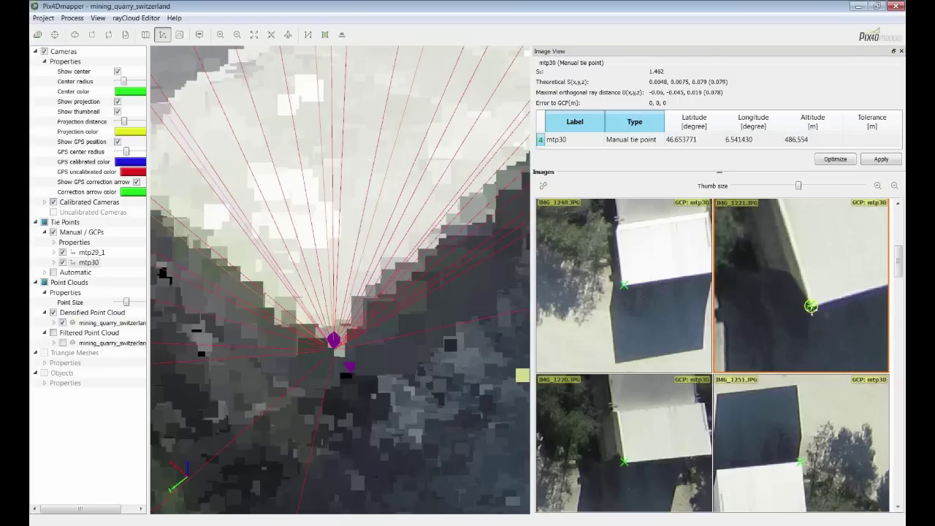
{"action": "left_click", "coordinate": [809, 305]}
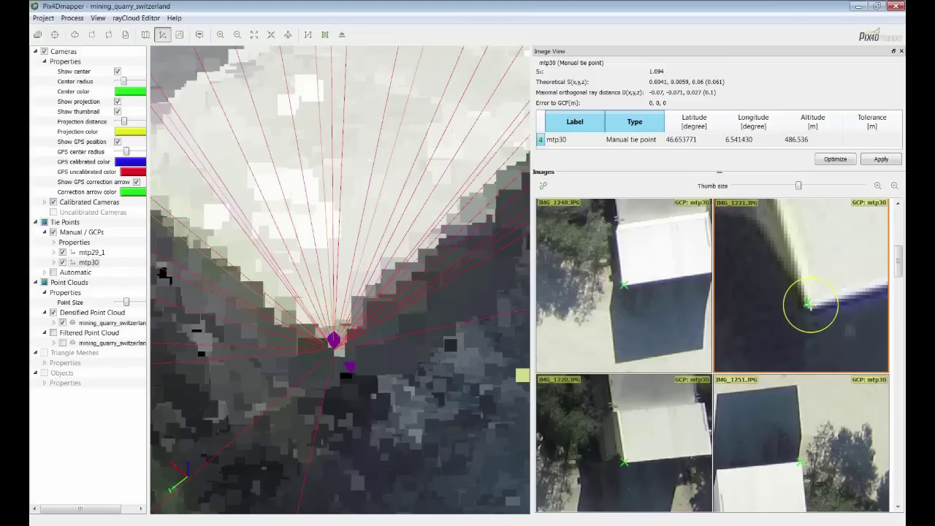
Mark the roof corner for mtp30 in IMG_1191.JPG at a wide image magnification and apply the change
{"action": "left_click_drag", "start_coordinate": [899, 265], "coordinate": [898, 421]}
{"action": "scroll", "coordinate": [799, 395], "scroll_direction": "up", "scroll_amount": 5}
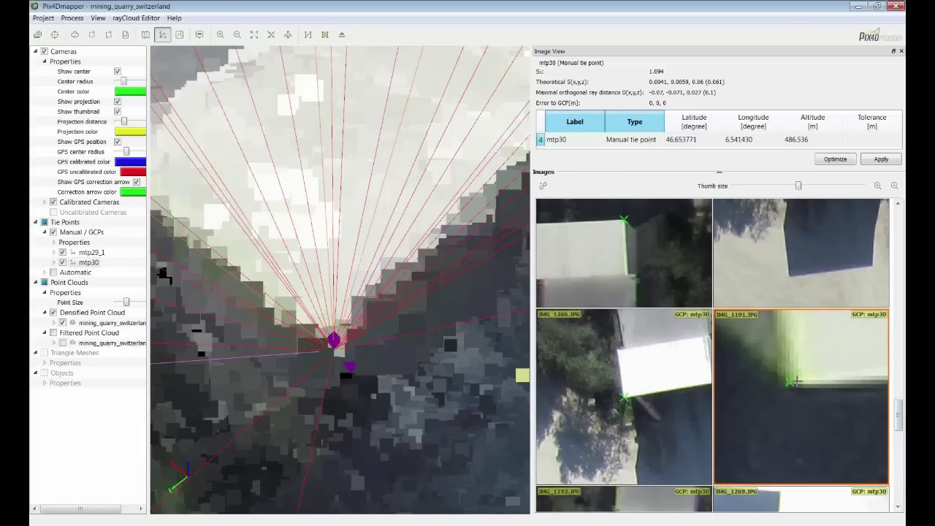
{"action": "scroll", "coordinate": [796, 381], "scroll_direction": "down", "scroll_amount": 7}
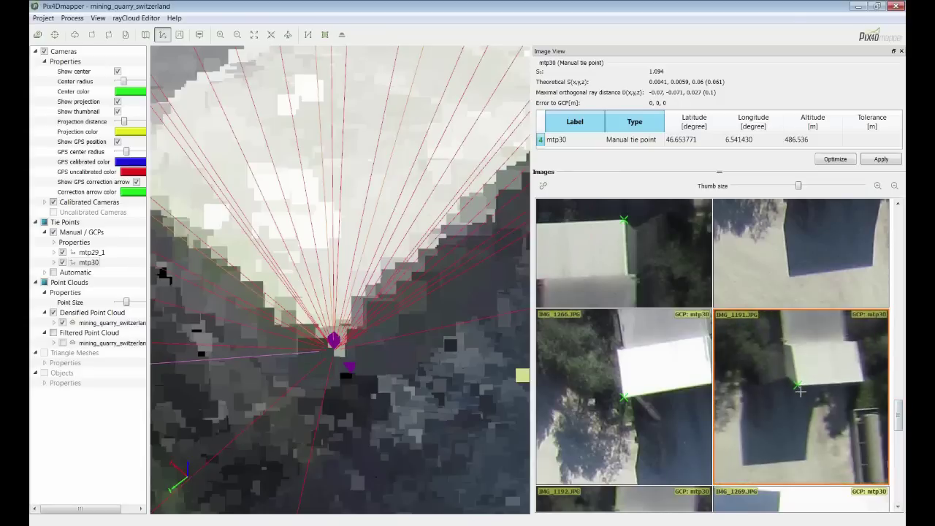
{"action": "scroll", "coordinate": [806, 392], "scroll_direction": "up", "scroll_amount": 3}
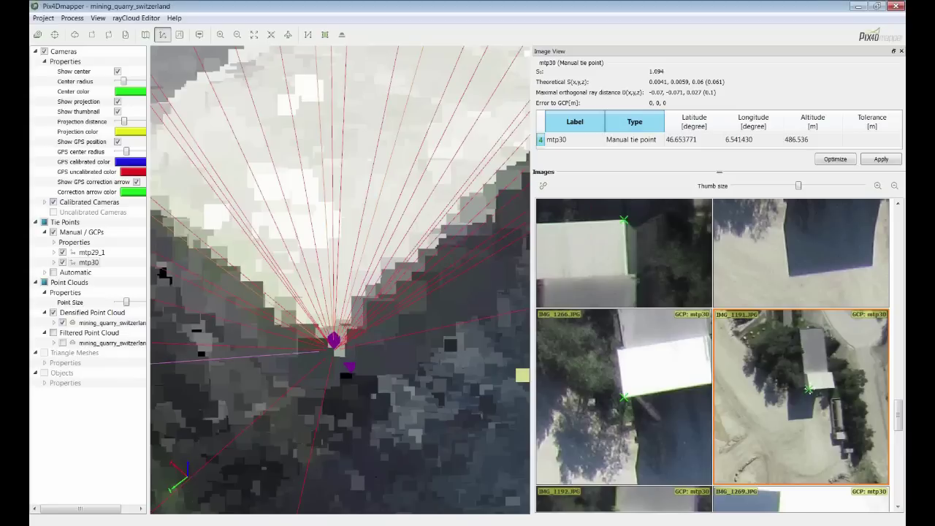
{"action": "left_click", "coordinate": [809, 389]}
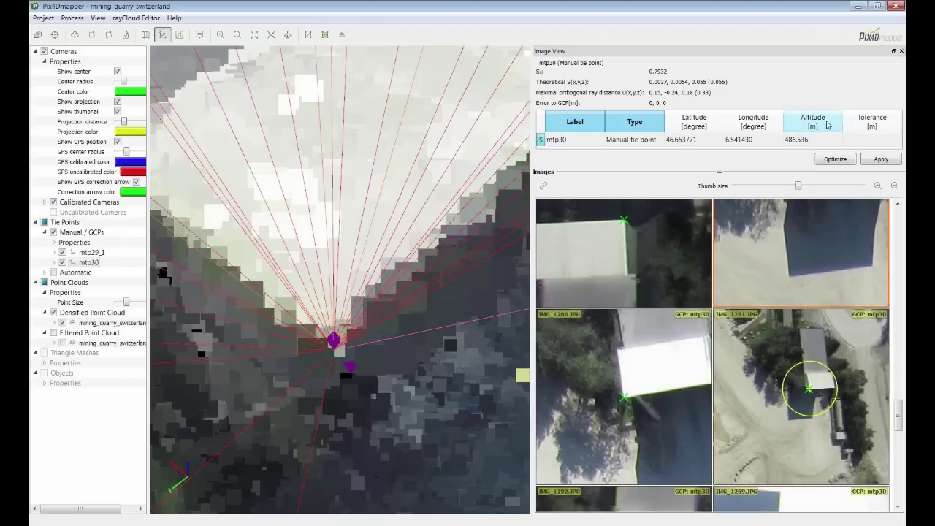
{"action": "left_click", "coordinate": [881, 159]}
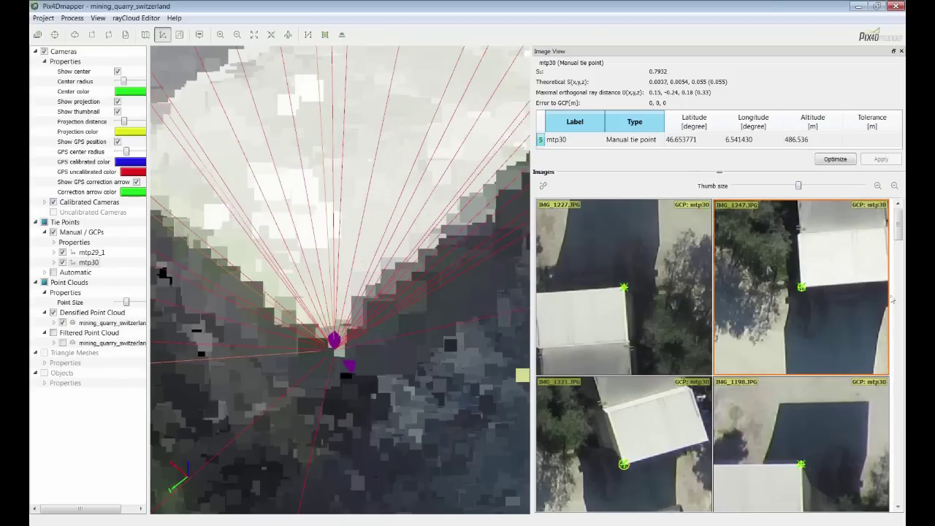
Optimize mtp30 across the source images, review its marks at the roof corner, and apply the result
{"action": "mouse_move", "coordinate": [898, 232]}
{"action": "left_mouse_down"}
{"action": "mouse_move", "coordinate": [902, 251]}
{"action": "mouse_move", "coordinate": [900, 222]}
{"action": "left_mouse_up"}
{"action": "left_click", "coordinate": [836, 159]}
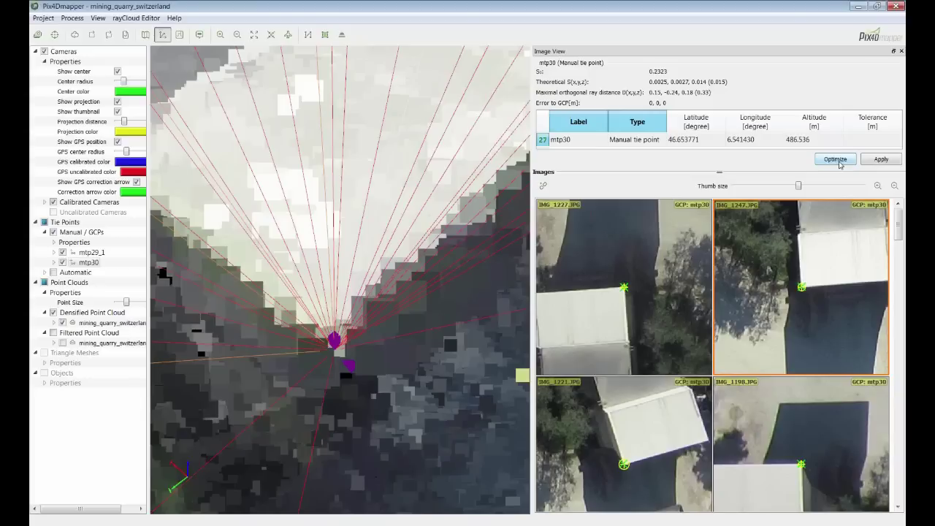
{"action": "left_click_drag", "start_coordinate": [900, 225], "coordinate": [887, 412]}
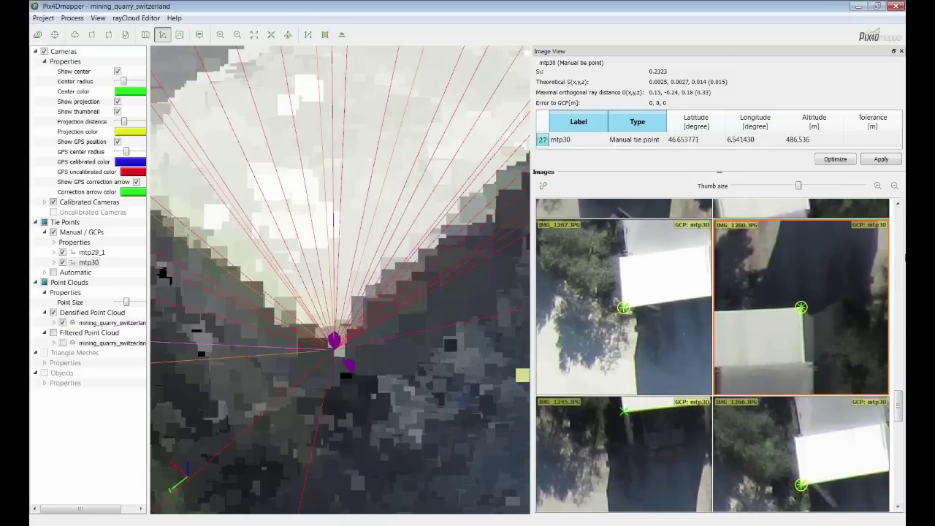
{"action": "left_click", "coordinate": [883, 160]}
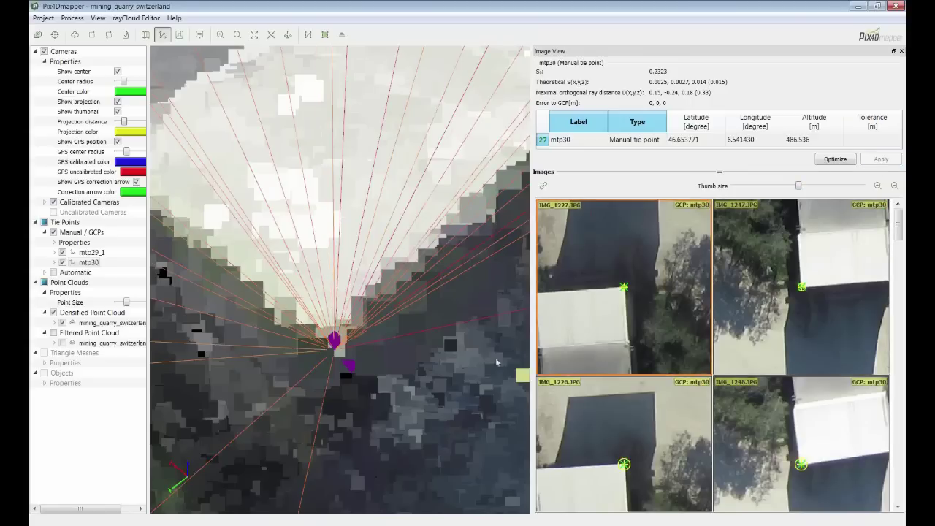
Inspect the rays of mtp30 from several angles around the roof corner, ending with an overview of the surrounding quarry
{"action": "left_click_drag", "start_coordinate": [364, 326], "coordinate": [425, 211]}
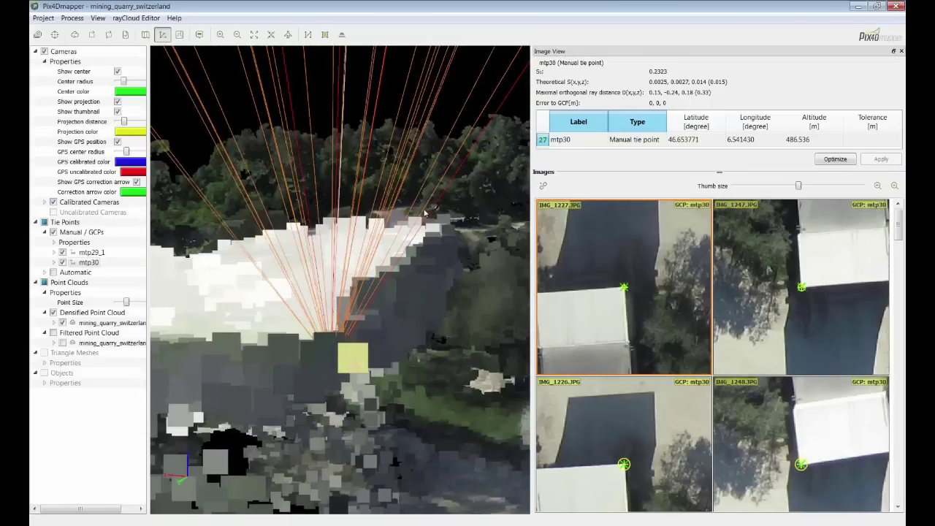
{"action": "scroll", "coordinate": [364, 353], "scroll_direction": "up", "scroll_amount": 5}
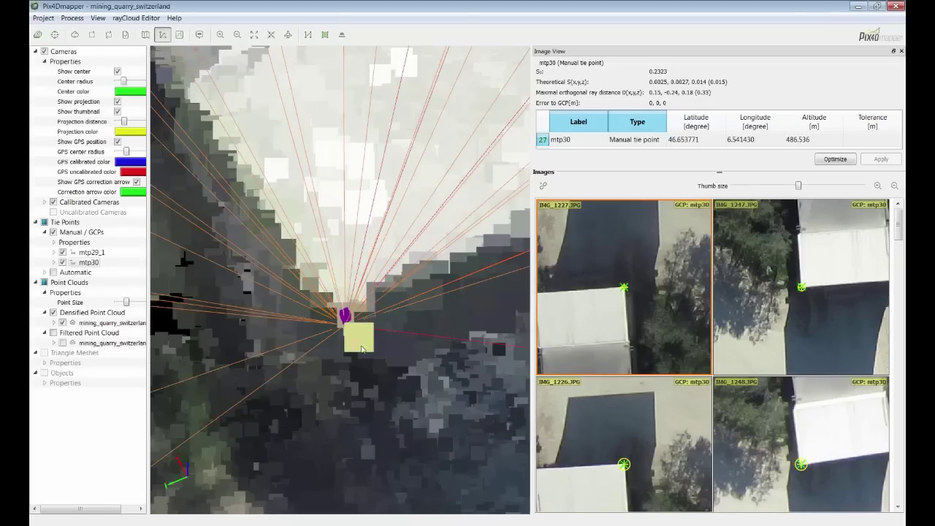
{"action": "scroll", "coordinate": [387, 300], "scroll_direction": "up", "scroll_amount": 1}
{"action": "scroll", "coordinate": [386, 300], "scroll_direction": "down", "scroll_amount": 2}
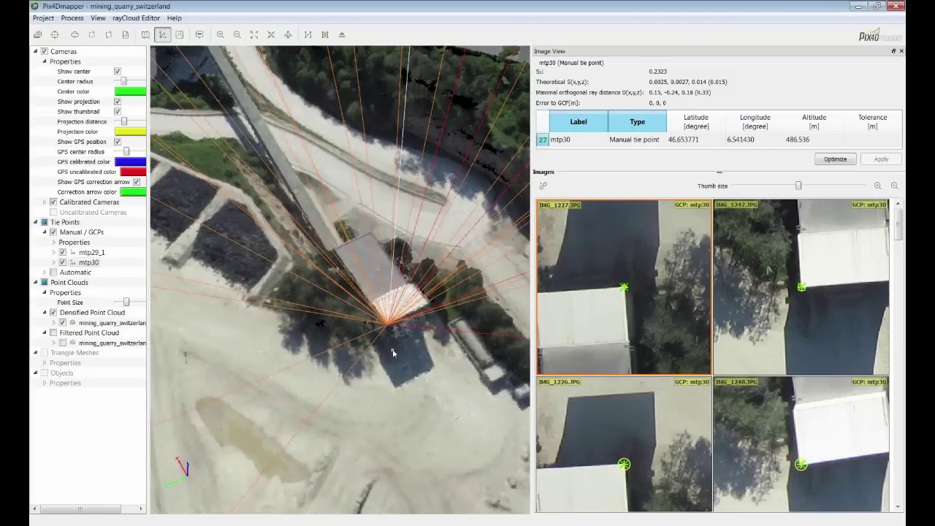
{"action": "right_click_drag", "start_coordinate": [316, 411], "coordinate": [377, 366]}
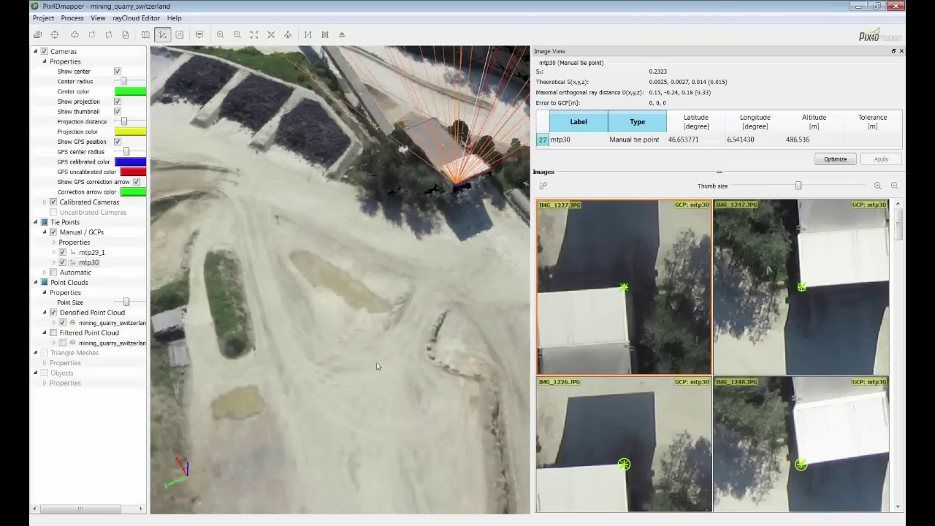
Draw a six-vertex polyline along the pale embankment edge beside the excavator on the upper quarry terrace
{"action": "scroll", "coordinate": [377, 366], "scroll_direction": "up", "scroll_amount": 3}
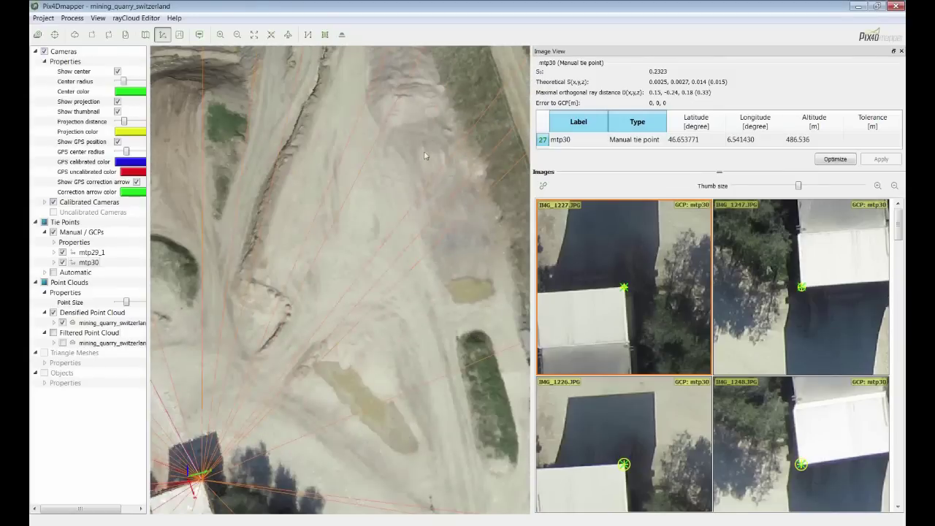
{"action": "middle_click_drag", "start_coordinate": [430, 129], "coordinate": [459, 358]}
{"action": "middle_click_drag", "start_coordinate": [424, 160], "coordinate": [466, 371]}
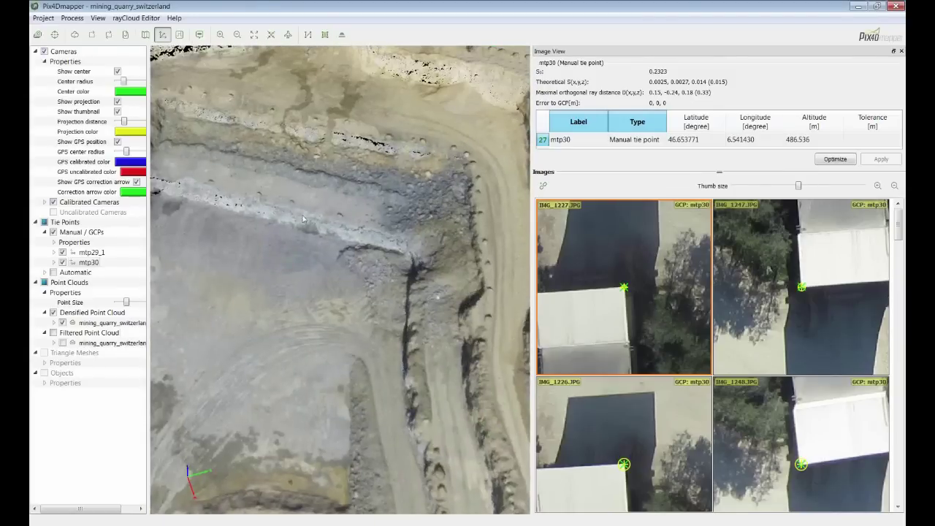
{"action": "left_click_drag", "start_coordinate": [303, 218], "coordinate": [298, 211]}
{"action": "middle_click_drag", "start_coordinate": [299, 211], "coordinate": [423, 282]}
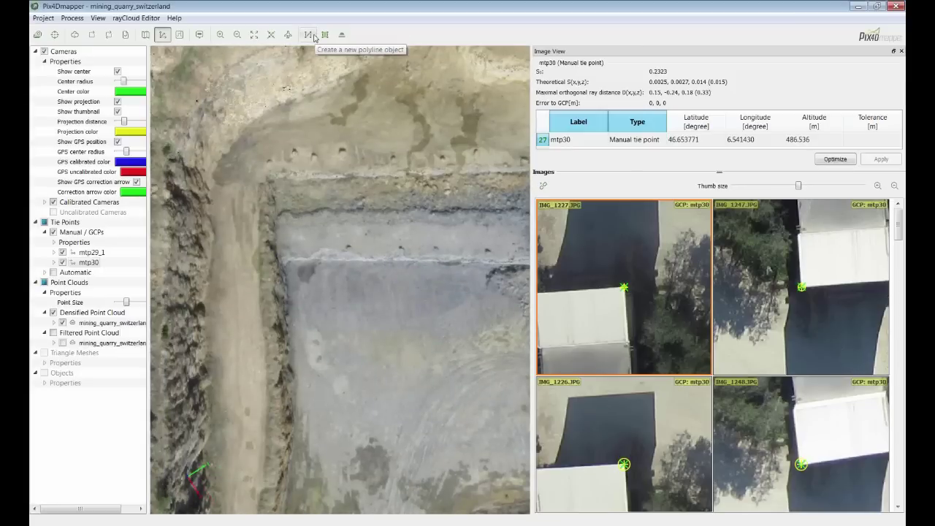
{"action": "left_click_drag", "start_coordinate": [341, 277], "coordinate": [372, 263]}
{"action": "middle_click_drag", "start_coordinate": [373, 263], "coordinate": [386, 260]}
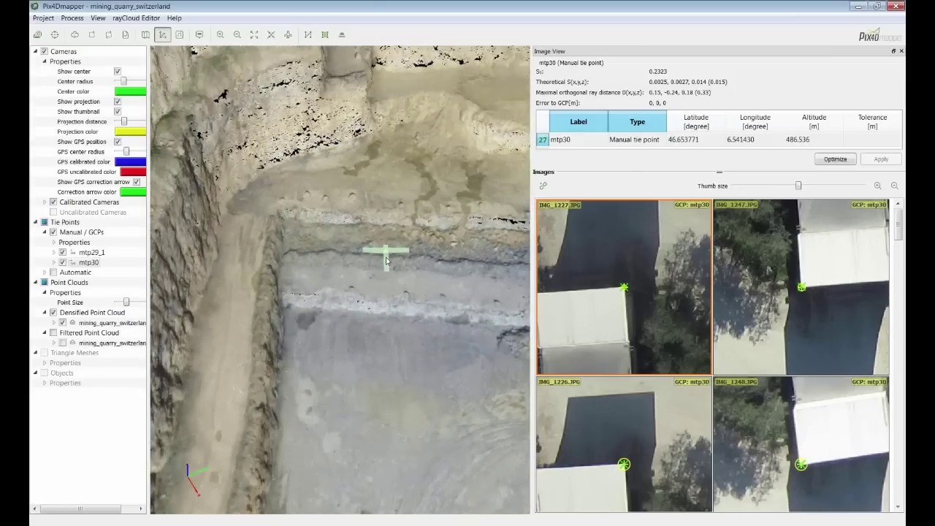
{"action": "scroll", "coordinate": [387, 260], "scroll_direction": "up", "scroll_amount": 5}
{"action": "scroll", "coordinate": [387, 277], "scroll_direction": "up", "scroll_amount": 5}
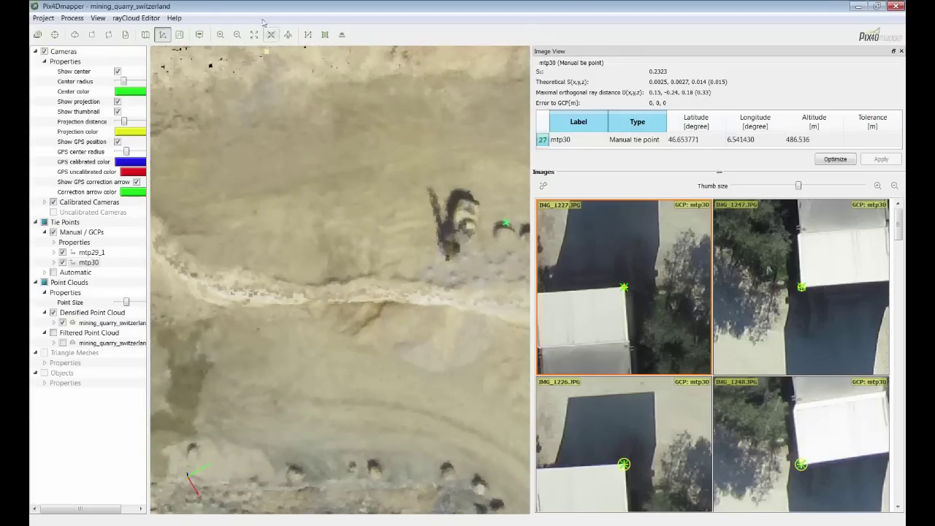
{"action": "left_click", "coordinate": [308, 35]}
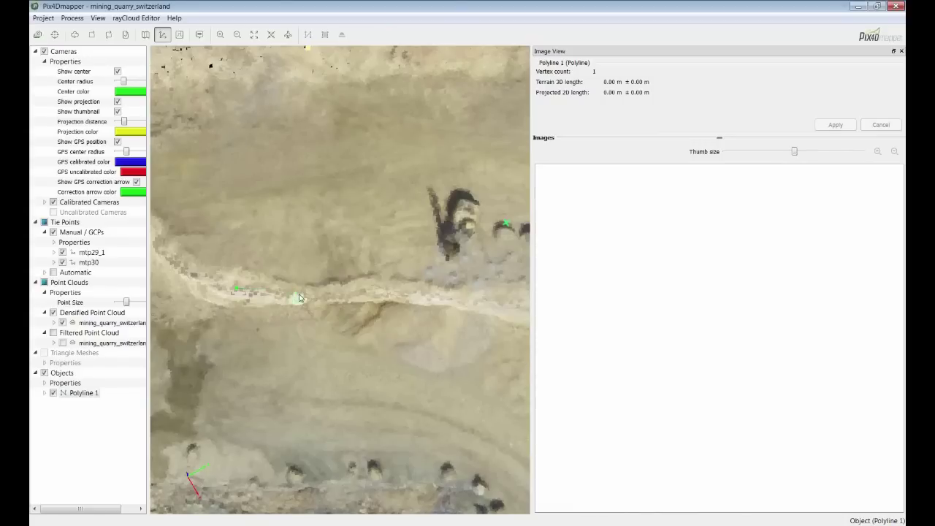
{"action": "left_click_drag", "start_coordinate": [297, 297], "coordinate": [252, 183]}
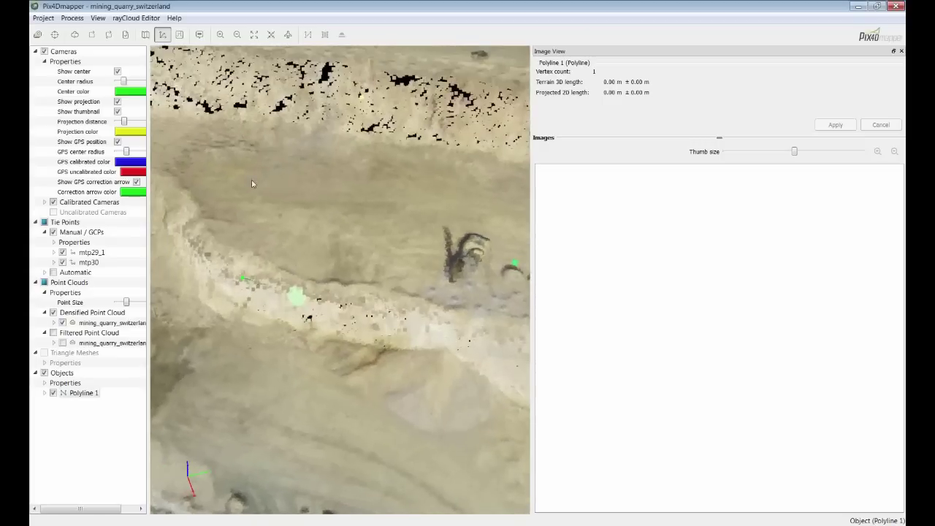
{"action": "left_click", "coordinate": [357, 295]}
{"action": "left_click", "coordinate": [396, 299]}
{"action": "left_click", "coordinate": [436, 312]}
{"action": "left_click_drag", "start_coordinate": [461, 315], "coordinate": [444, 338]}
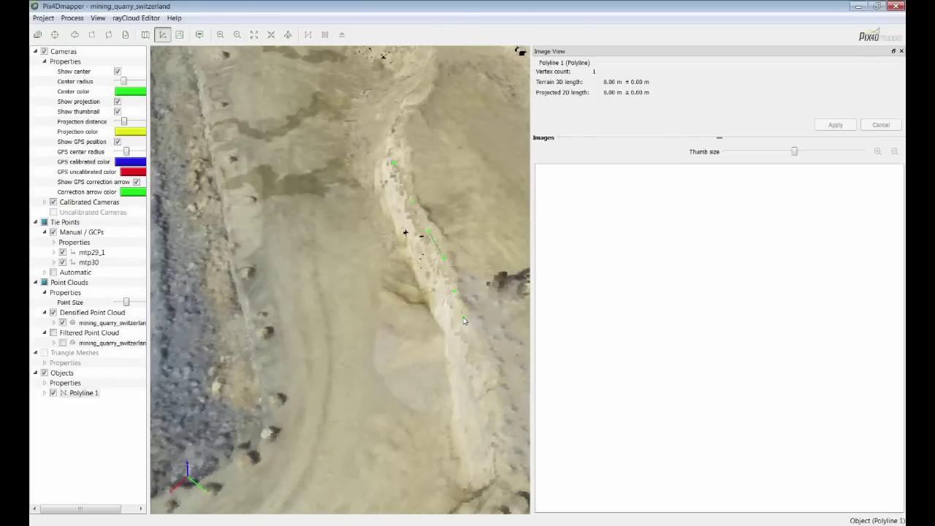
{"action": "right_click", "coordinate": [464, 320]}
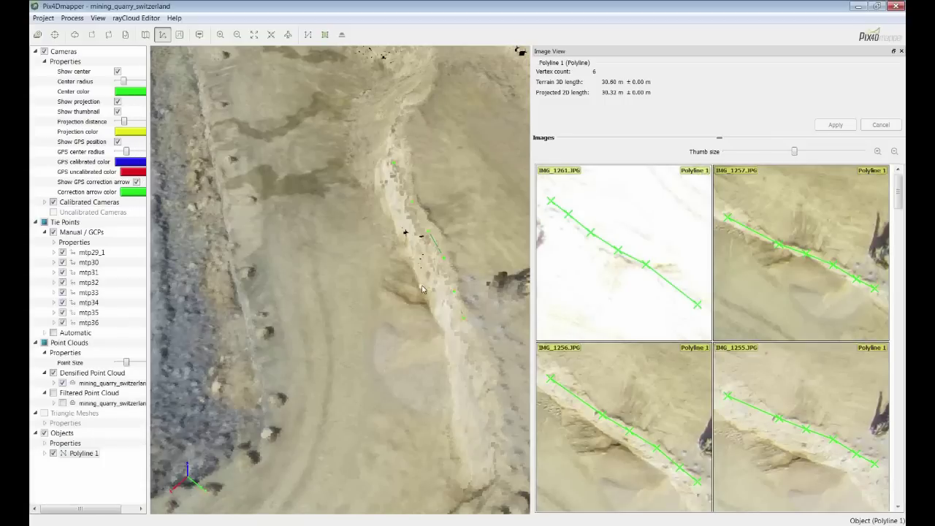
Examine the embankment polyline's vertices up close in the point cloud and their projections in the source images
{"action": "mouse_move", "coordinate": [422, 290]}
{"action": "left_mouse_down"}
{"action": "mouse_move", "coordinate": [323, 267]}
{"action": "mouse_move", "coordinate": [418, 298]}
{"action": "left_mouse_up"}
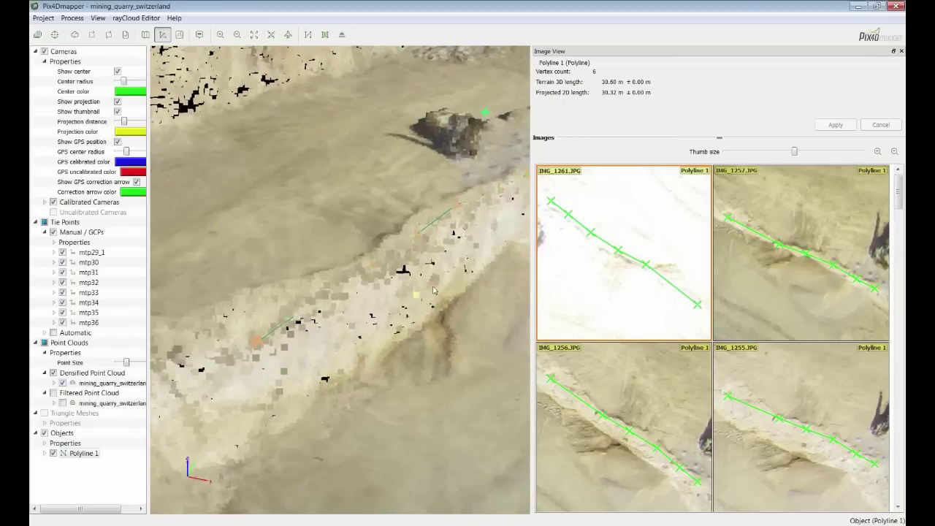
{"action": "scroll", "coordinate": [904, 197], "scroll_direction": "down", "scroll_amount": 1}
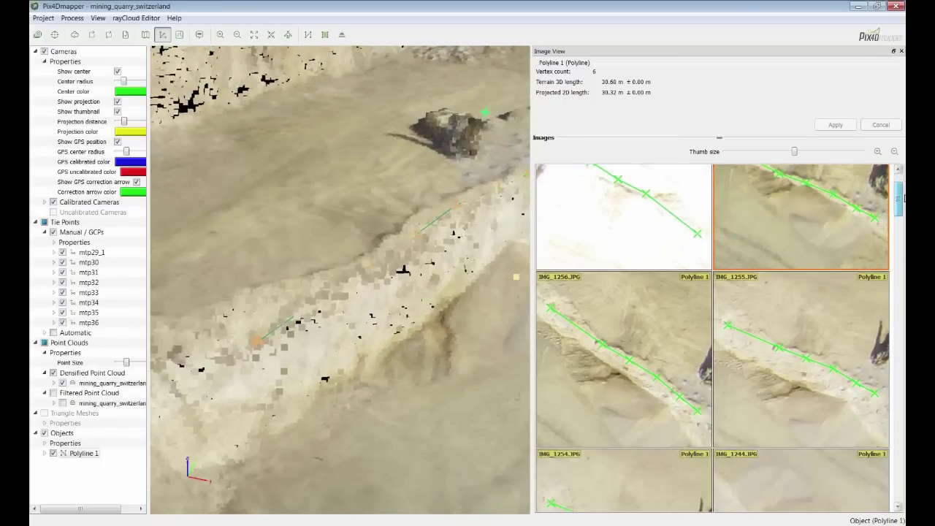
{"action": "scroll", "coordinate": [905, 193], "scroll_direction": "up", "scroll_amount": 1}
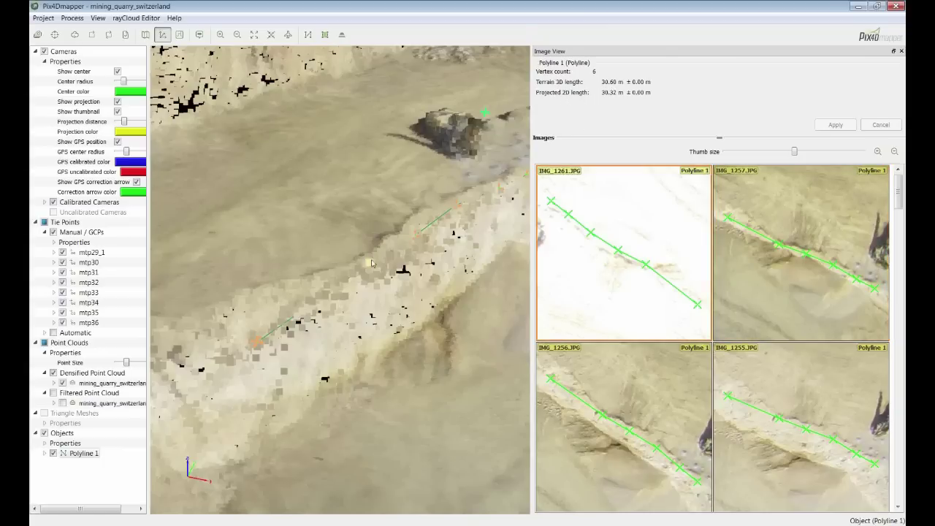
{"action": "left_click_drag", "start_coordinate": [428, 291], "coordinate": [321, 292]}
{"action": "scroll", "coordinate": [322, 292], "scroll_direction": "up", "scroll_amount": 5}
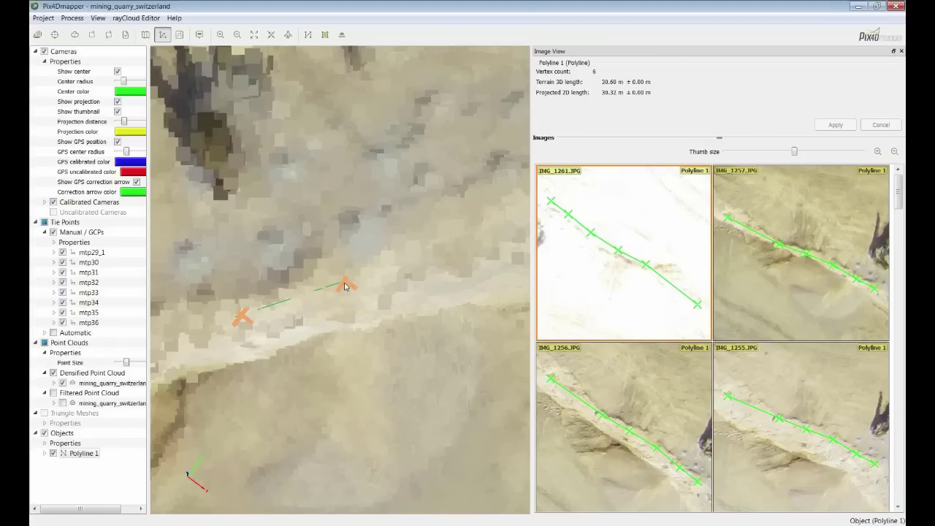
{"action": "left_click", "coordinate": [347, 286]}
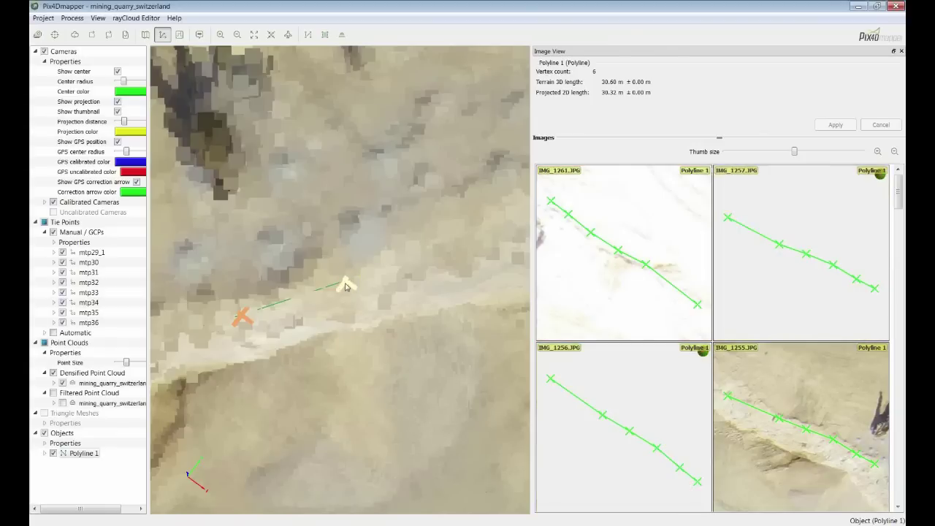
Mark the polyline's first vertex in IMG_1256.JPG at the tip of the small dark hollow on the embankment
{"action": "scroll", "coordinate": [900, 197], "scroll_direction": "down", "scroll_amount": 3}
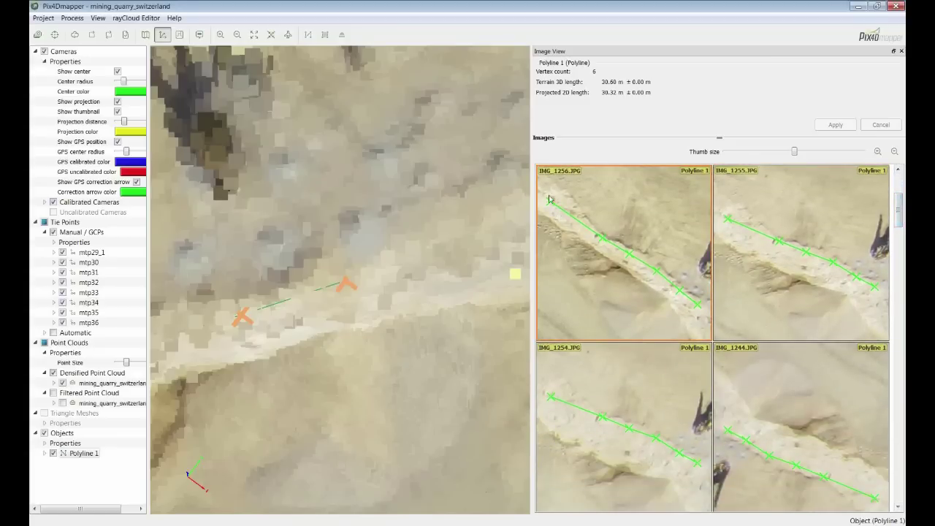
{"action": "scroll", "coordinate": [554, 194], "scroll_direction": "up", "scroll_amount": 3}
{"action": "scroll", "coordinate": [592, 219], "scroll_direction": "up", "scroll_amount": 2}
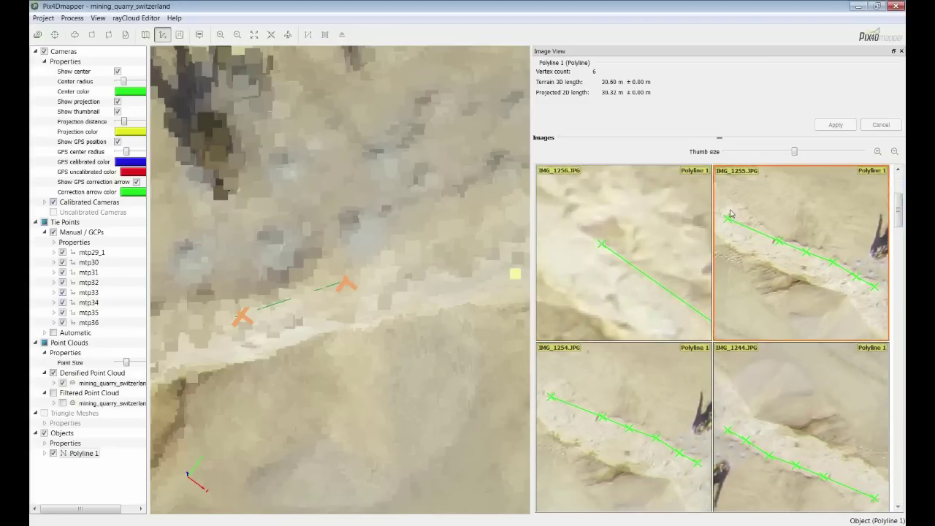
{"action": "scroll", "coordinate": [792, 228], "scroll_direction": "up", "scroll_amount": 3}
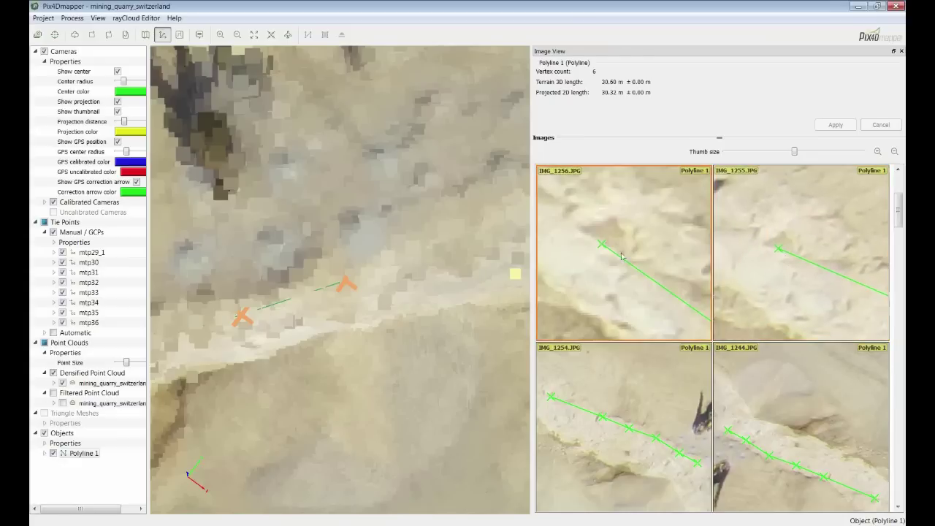
{"action": "scroll", "coordinate": [607, 239], "scroll_direction": "up", "scroll_amount": 2}
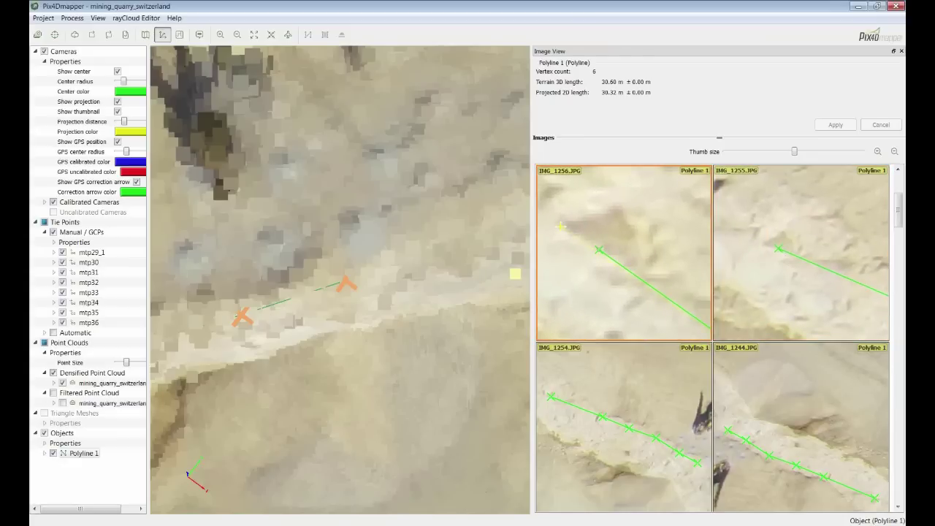
{"action": "left_click", "coordinate": [562, 227]}
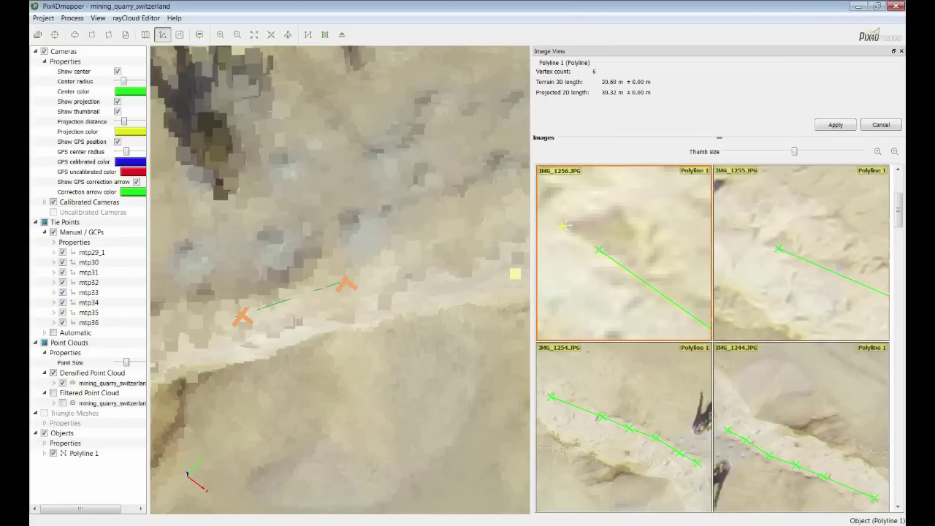
Mark the polyline's first vertex at the same hollow tip in IMG_1255.JPG and apply the correction
{"action": "scroll", "coordinate": [779, 247], "scroll_direction": "up", "scroll_amount": 2}
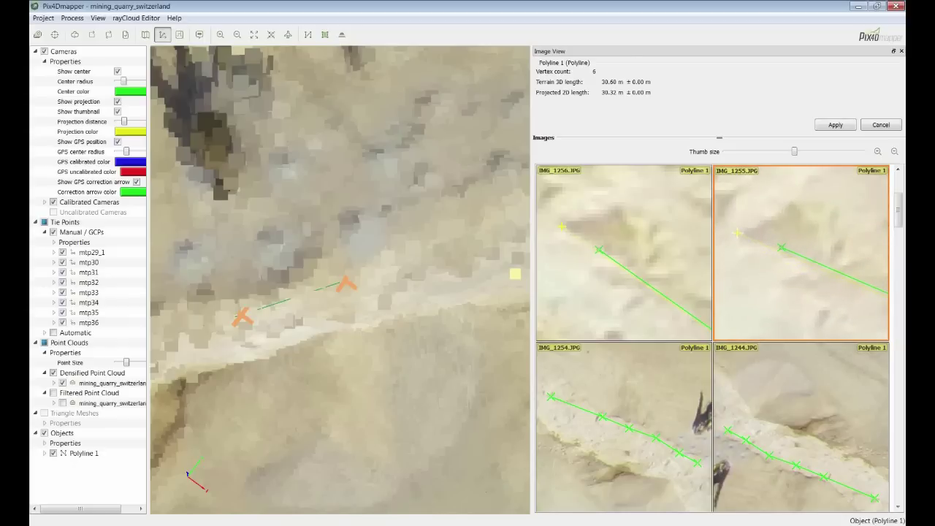
{"action": "scroll", "coordinate": [405, 293], "scroll_direction": "down", "scroll_amount": 7}
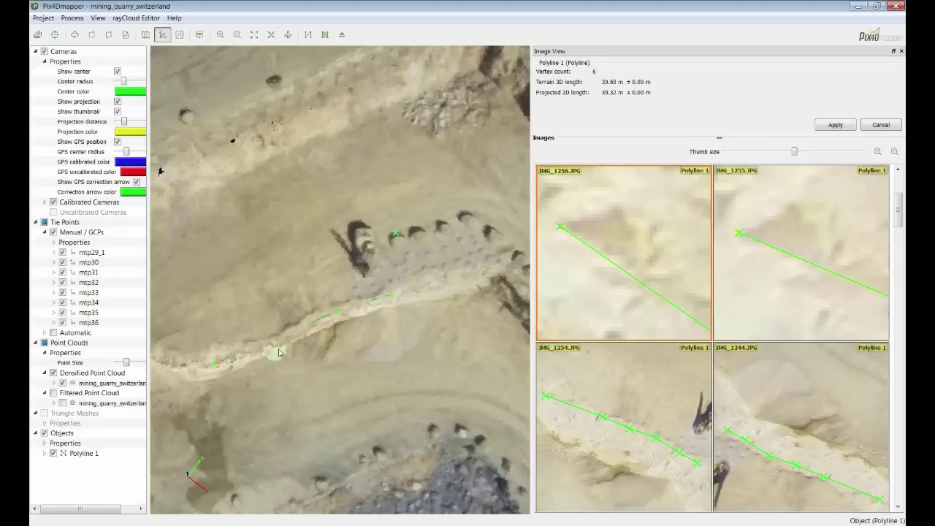
{"action": "scroll", "coordinate": [278, 353], "scroll_direction": "up", "scroll_amount": 8}
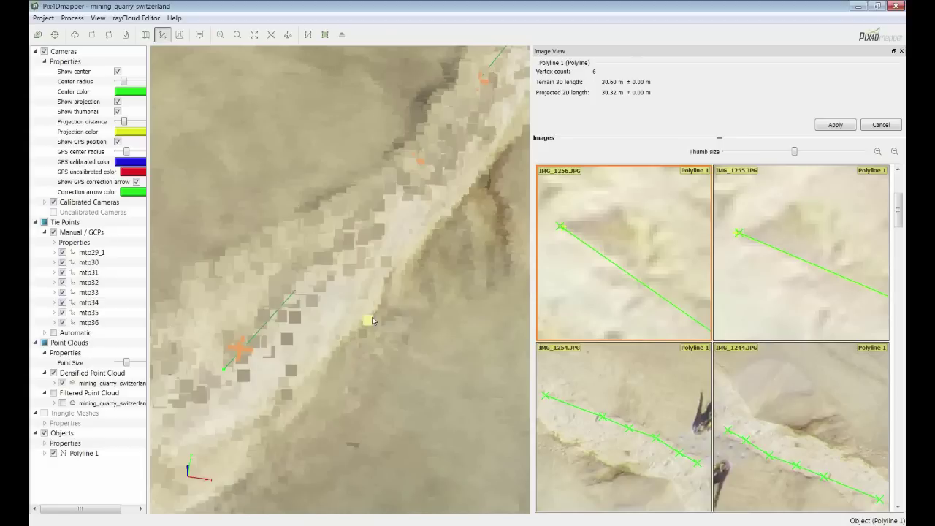
{"action": "left_click", "coordinate": [833, 127]}
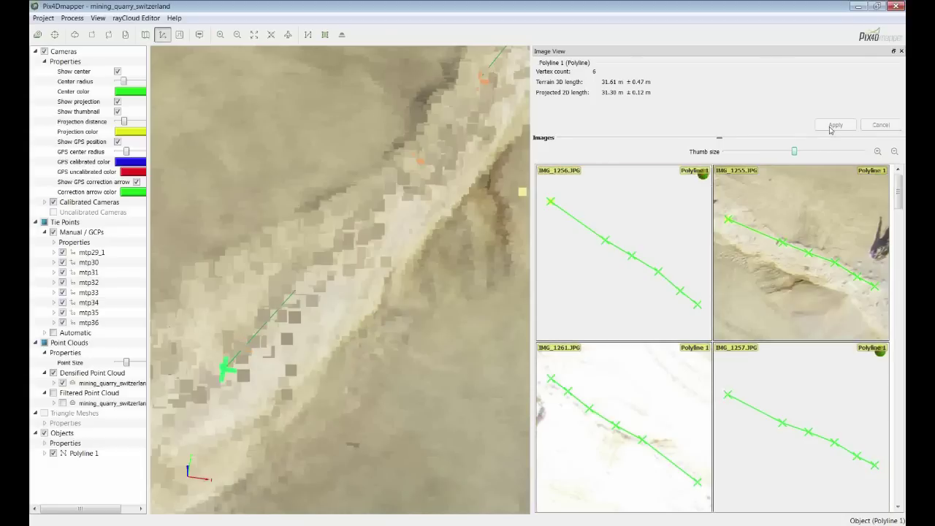
Inspect the corrected first vertex of the polyline from several angles in the point cloud
{"action": "left_click_drag", "start_coordinate": [246, 384], "coordinate": [227, 296]}
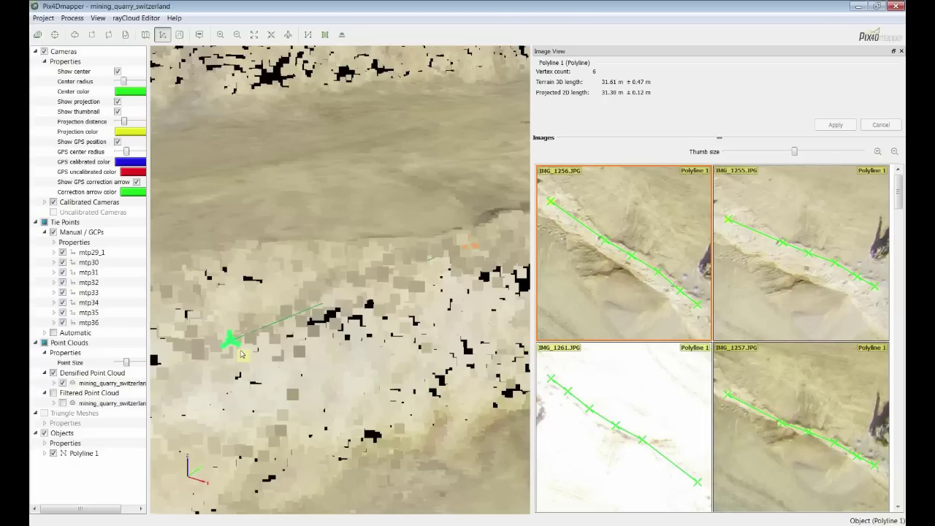
{"action": "left_click_drag", "start_coordinate": [290, 355], "coordinate": [289, 396]}
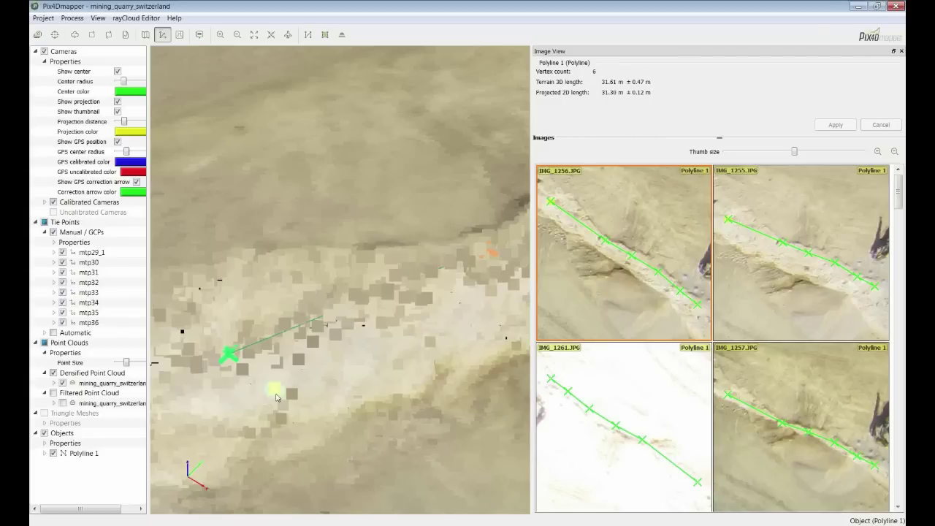
{"action": "left_click_drag", "start_coordinate": [275, 395], "coordinate": [255, 479]}
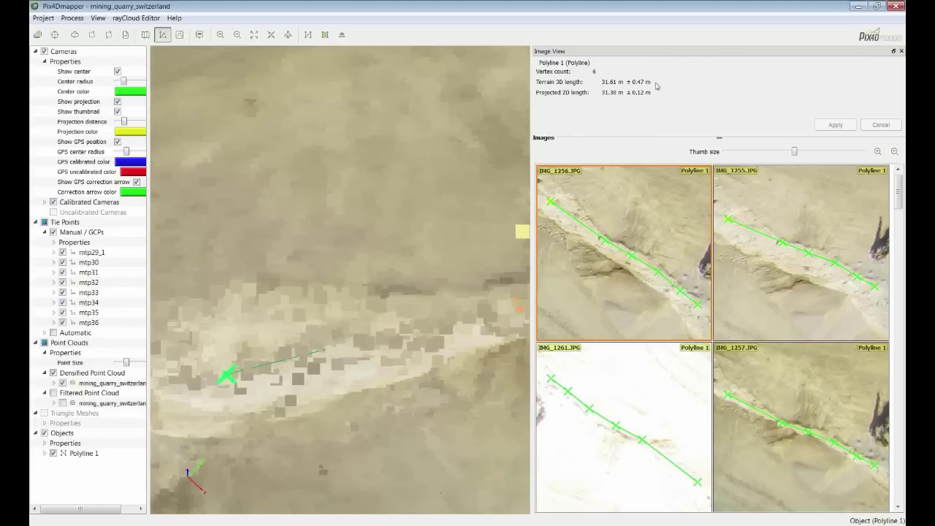
Examine the projected polyline and its end vertex at close magnification in IMG_1243.JPG and IMG_1242.JPG
{"action": "left_click", "coordinate": [746, 208]}
{"action": "left_click_drag", "start_coordinate": [901, 196], "coordinate": [899, 241]}
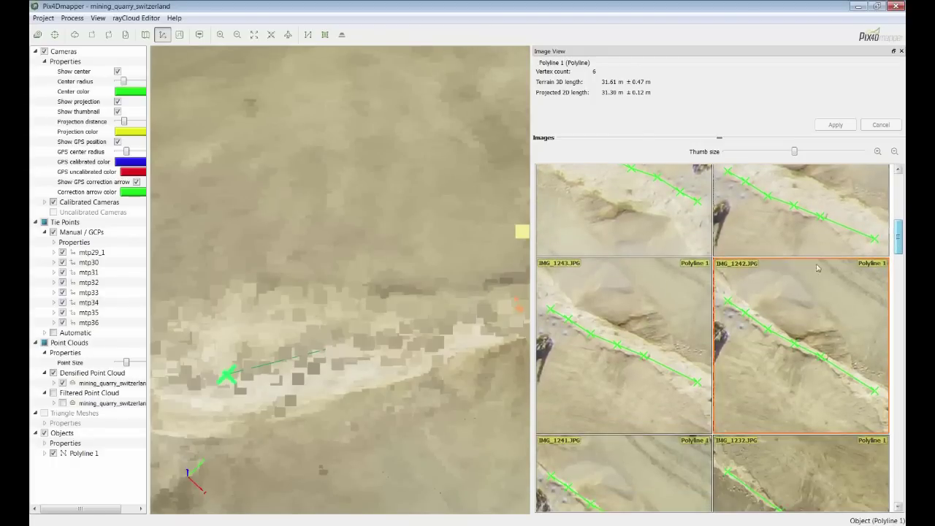
{"action": "scroll", "coordinate": [515, 309], "scroll_direction": "up", "scroll_amount": 3}
{"action": "scroll", "coordinate": [579, 310], "scroll_direction": "up", "scroll_amount": 6}
{"action": "left_click_drag", "start_coordinate": [611, 330], "coordinate": [497, 283]}
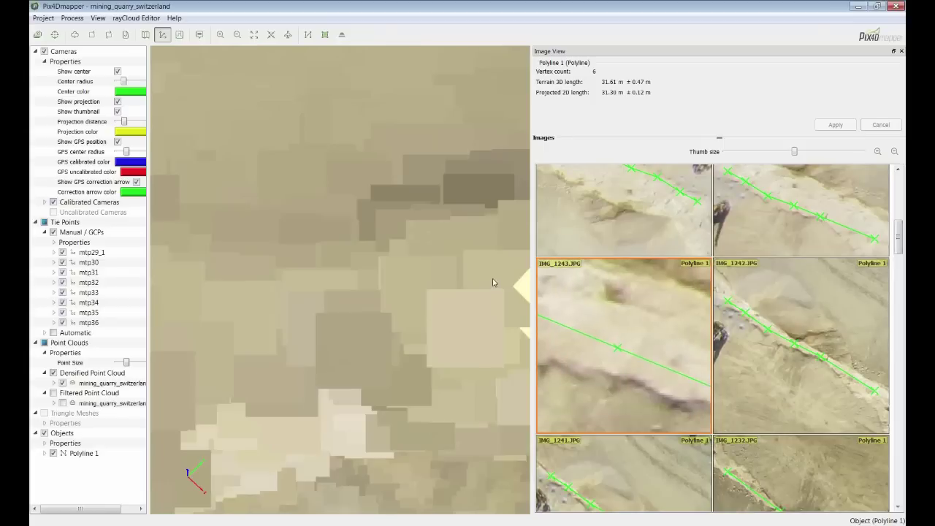
{"action": "left_click_drag", "start_coordinate": [661, 350], "coordinate": [520, 281]}
{"action": "left_click_drag", "start_coordinate": [729, 359], "coordinate": [479, 273]}
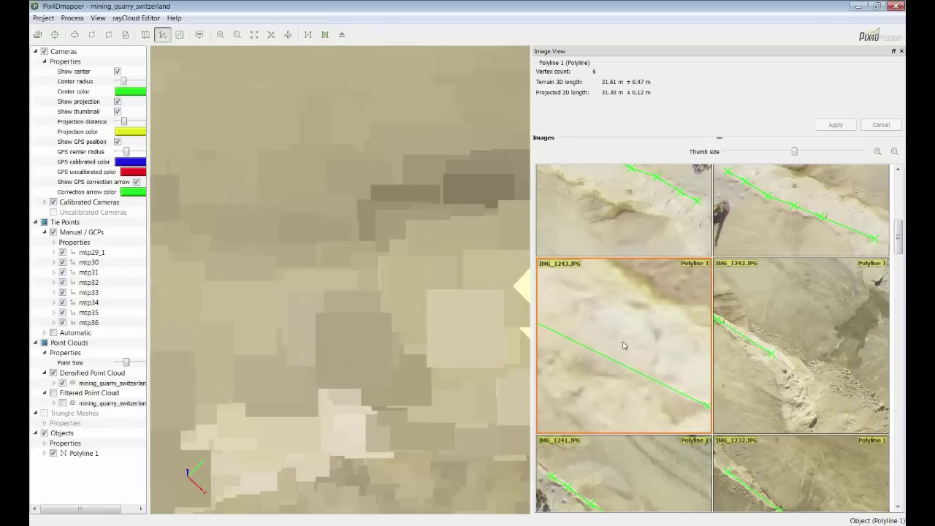
{"action": "left_click_drag", "start_coordinate": [625, 346], "coordinate": [645, 337]}
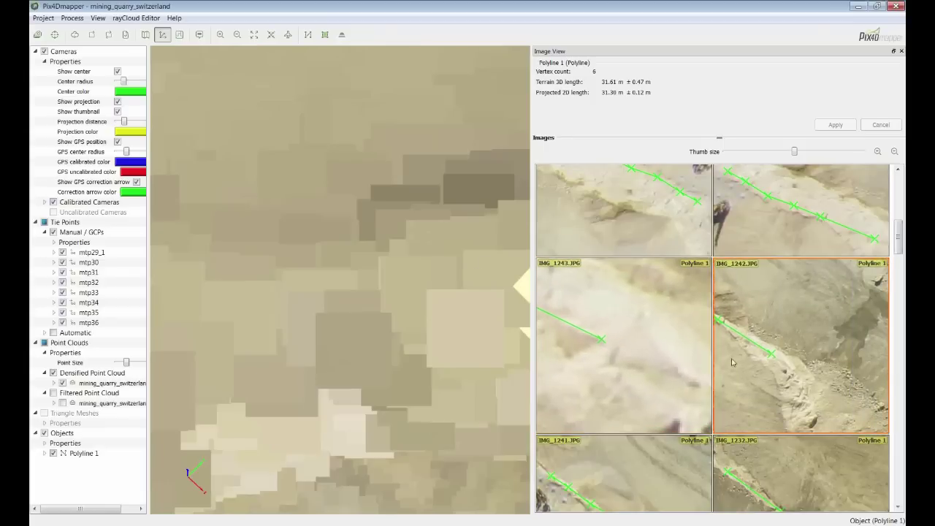
{"action": "scroll", "coordinate": [769, 362], "scroll_direction": "up", "scroll_amount": 5}
{"action": "scroll", "coordinate": [791, 358], "scroll_direction": "up", "scroll_amount": 2}
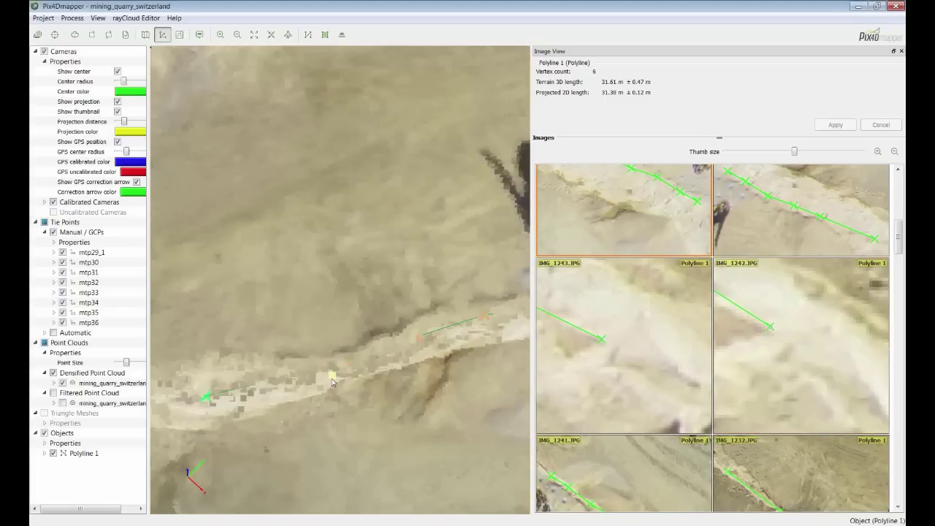
Draw a planar surface over the building's bright white roof section, with a vertex at each of its four corners
{"action": "scroll", "coordinate": [334, 385], "scroll_direction": "down", "scroll_amount": 5}
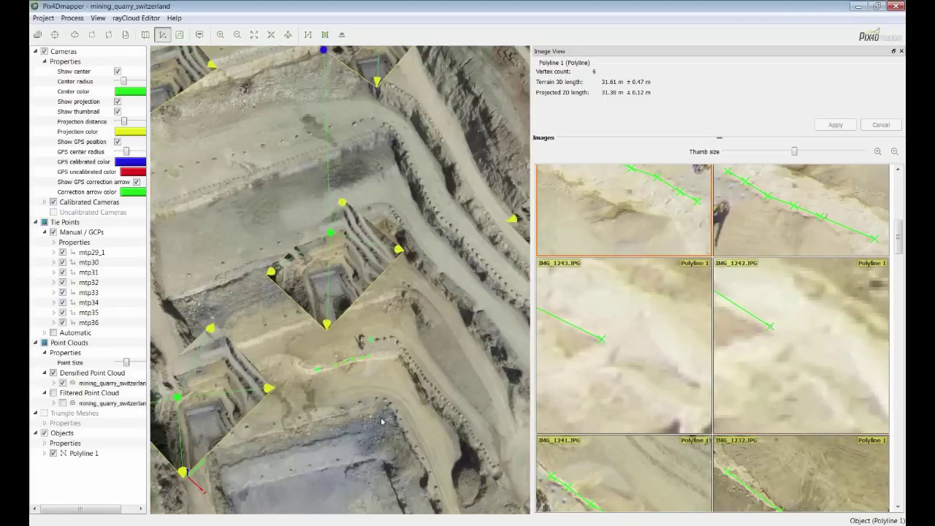
{"action": "left_click_drag", "start_coordinate": [382, 420], "coordinate": [298, 121]}
{"action": "scroll", "coordinate": [392, 302], "scroll_direction": "up", "scroll_amount": 8}
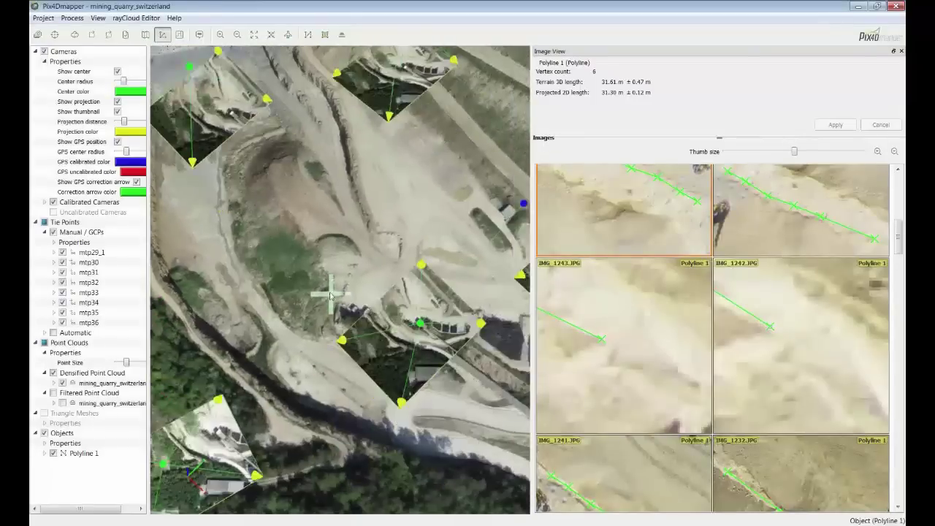
{"action": "scroll", "coordinate": [393, 301], "scroll_direction": "up", "scroll_amount": 6}
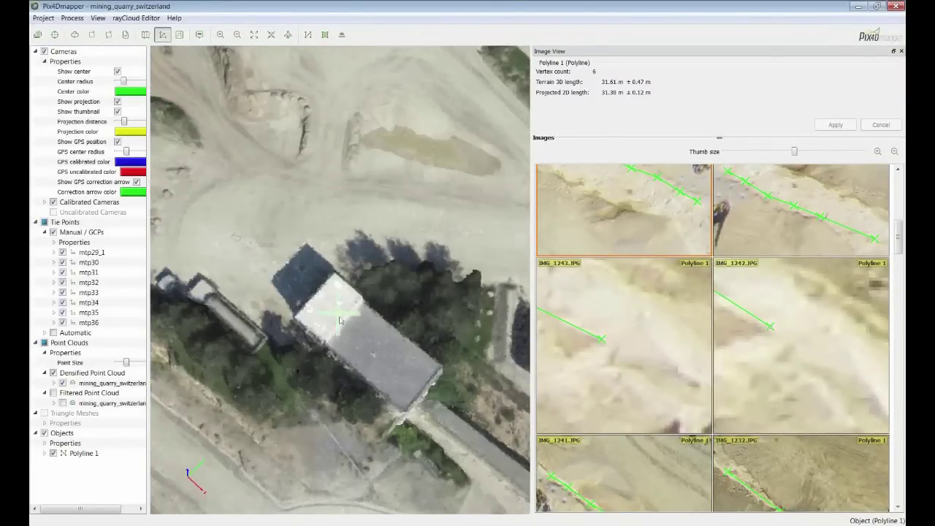
{"action": "middle_click_drag", "start_coordinate": [417, 330], "coordinate": [443, 298]}
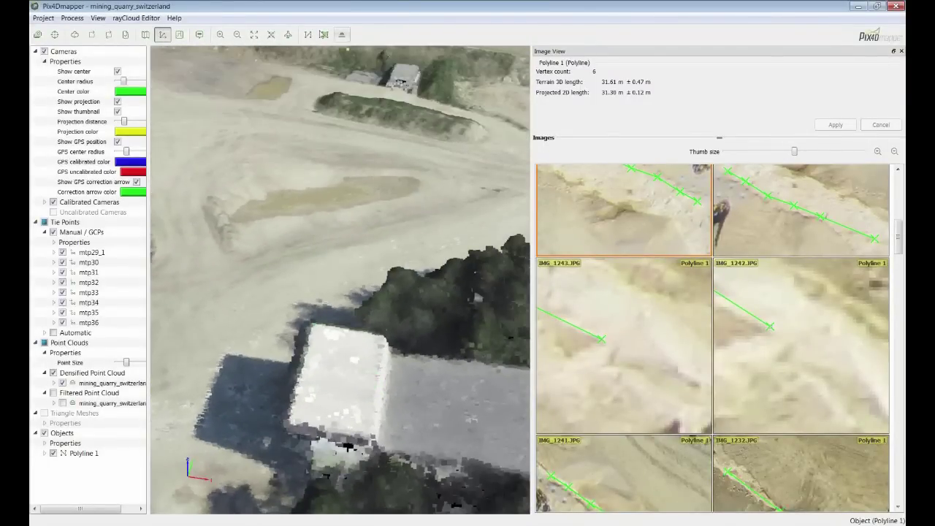
{"action": "left_click", "coordinate": [327, 35]}
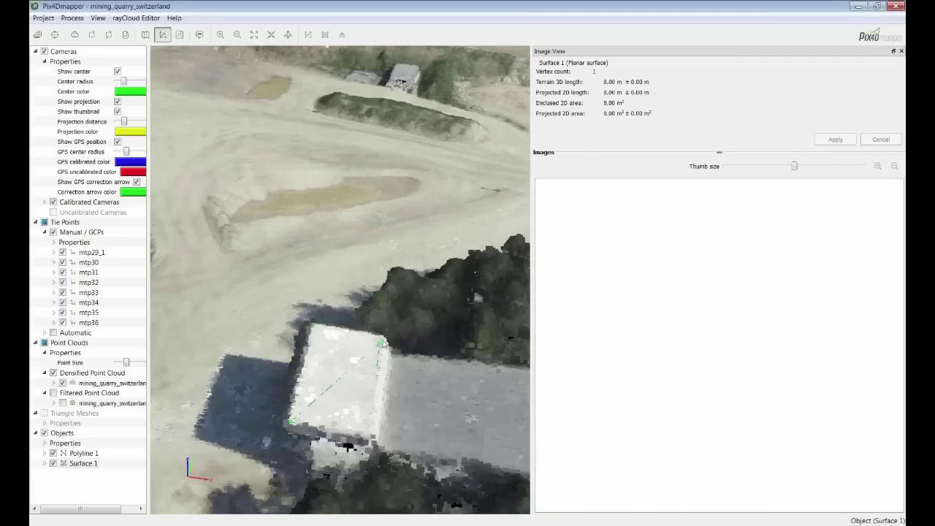
{"action": "right_click", "coordinate": [314, 330]}
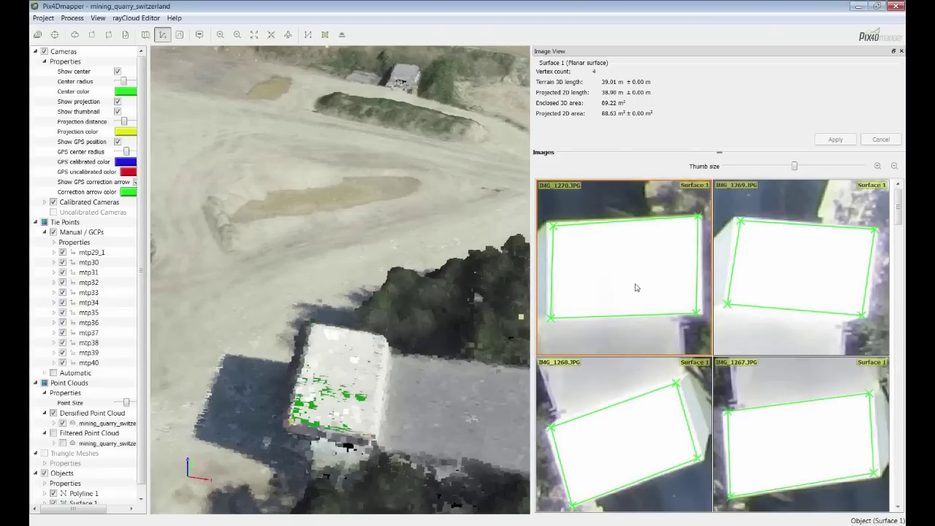
Reduce the point cloud's point size and view the roof surface from the opposite side and in its images
{"action": "scroll", "coordinate": [636, 286], "scroll_direction": "down", "scroll_amount": 3}
{"action": "scroll", "coordinate": [767, 271], "scroll_direction": "down", "scroll_amount": 3}
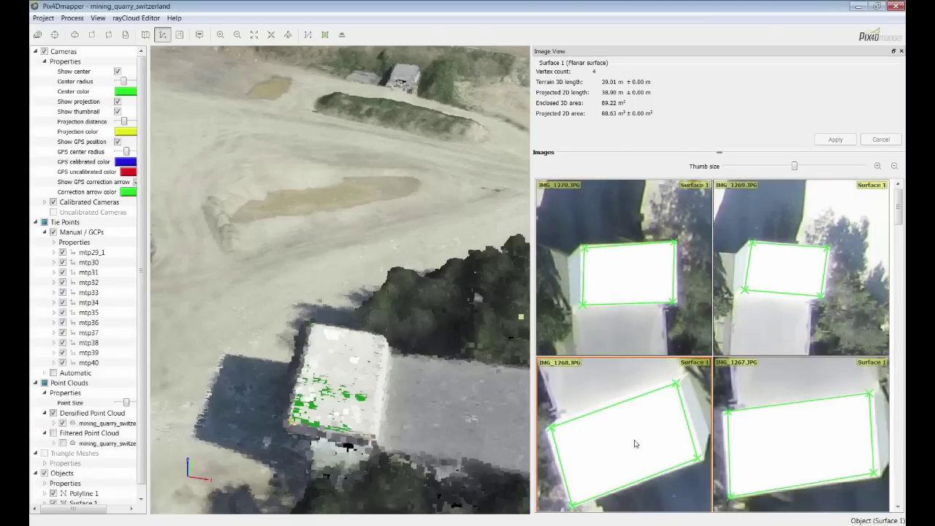
{"action": "scroll", "coordinate": [621, 431], "scroll_direction": "down", "scroll_amount": 3}
{"action": "left_click_drag", "start_coordinate": [438, 328], "coordinate": [234, 380]}
{"action": "left_click_drag", "start_coordinate": [127, 406], "coordinate": [120, 404]}
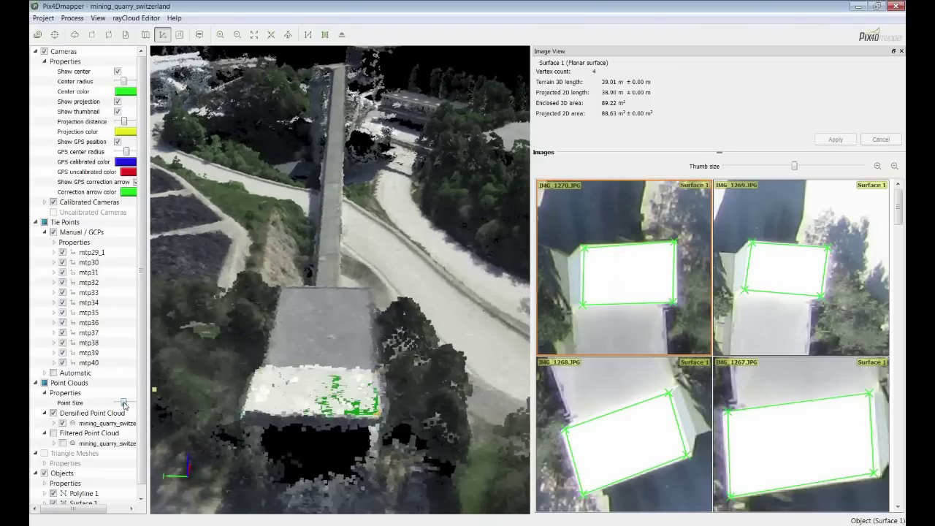
{"action": "left_click_drag", "start_coordinate": [321, 314], "coordinate": [523, 319]}
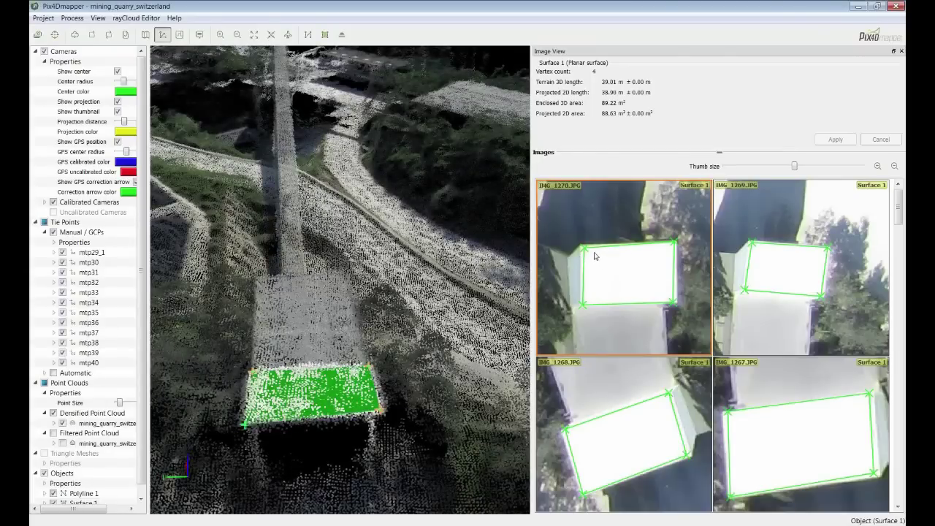
Mark the surface's outer corner vertex beside the light side wall at the exact roof corner in IMG_1270.JPG and IMG_1269.JPG
{"action": "scroll", "coordinate": [596, 256], "scroll_direction": "up", "scroll_amount": 5}
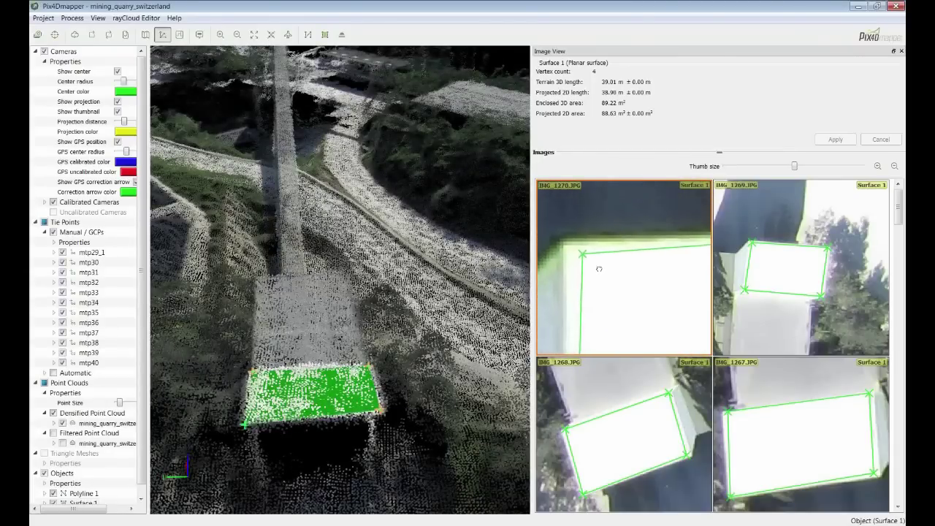
{"action": "left_click", "coordinate": [877, 166]}
{"action": "left_click", "coordinate": [878, 166]}
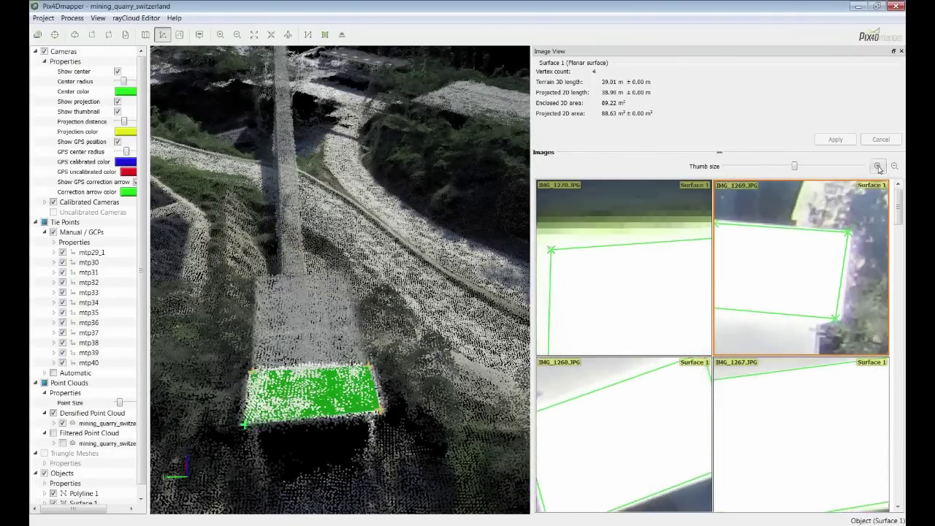
{"action": "scroll", "coordinate": [775, 245], "scroll_direction": "up", "scroll_amount": 5}
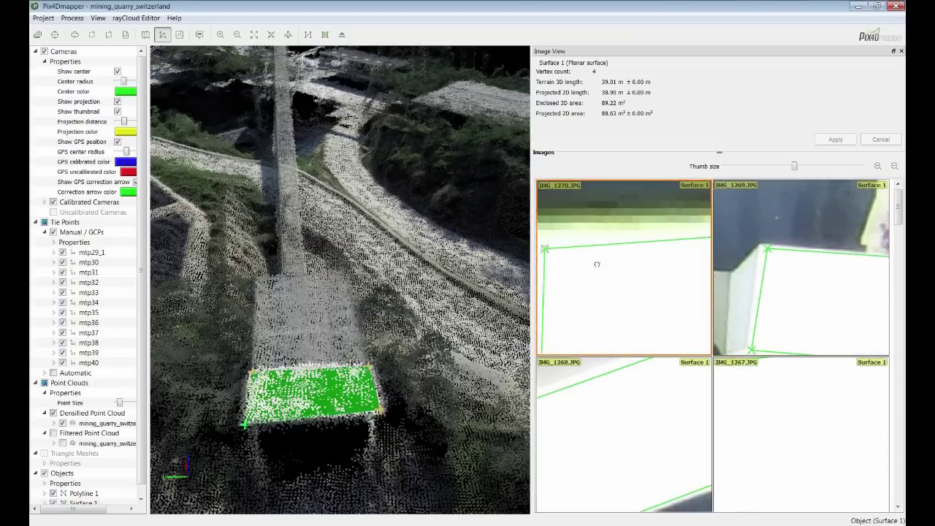
{"action": "left_click_drag", "start_coordinate": [597, 264], "coordinate": [667, 290]}
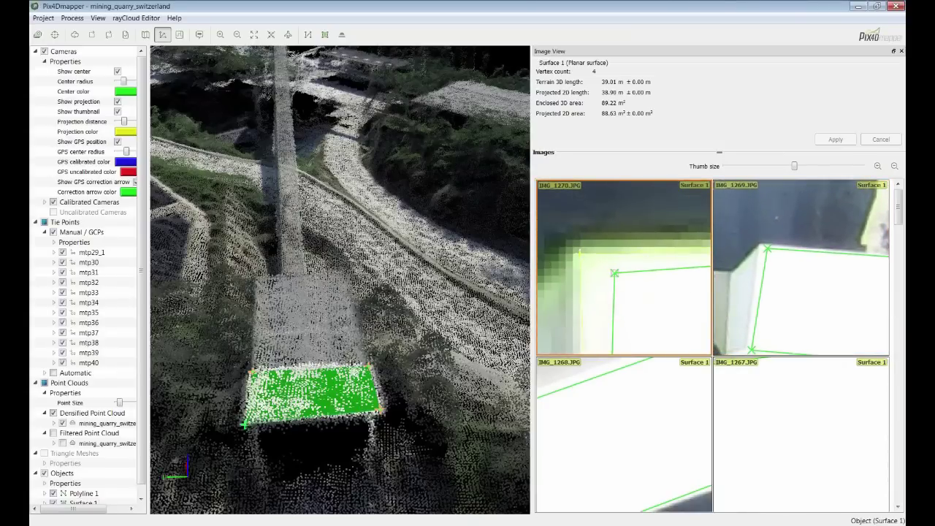
{"action": "scroll", "coordinate": [767, 248], "scroll_direction": "up", "scroll_amount": 3}
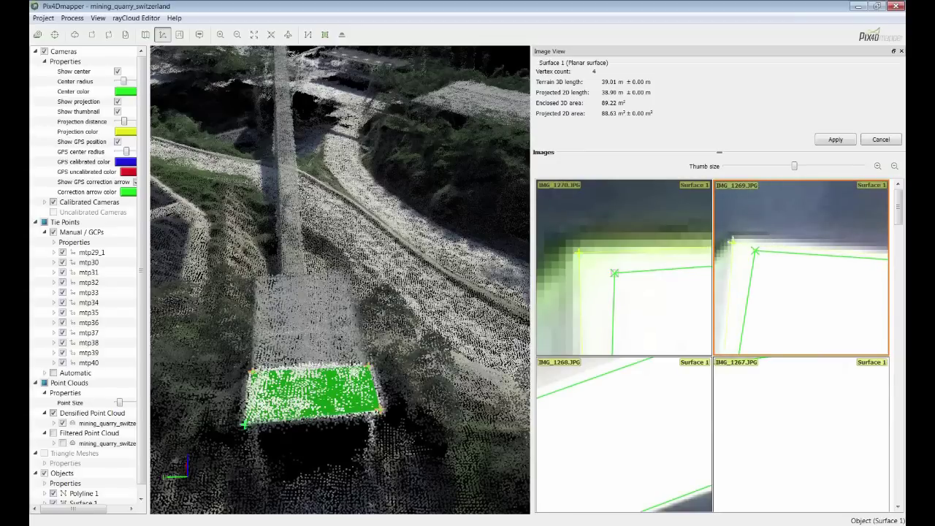
{"action": "left_click", "coordinate": [733, 241]}
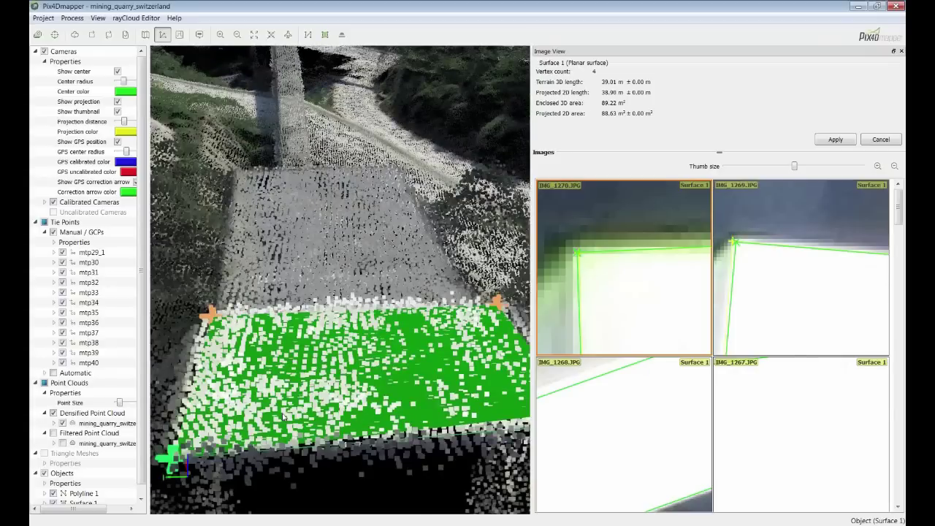
Check the planar surface against the roof points and apply the outer corner's correction
{"action": "scroll", "coordinate": [315, 391], "scroll_direction": "down", "scroll_amount": 5}
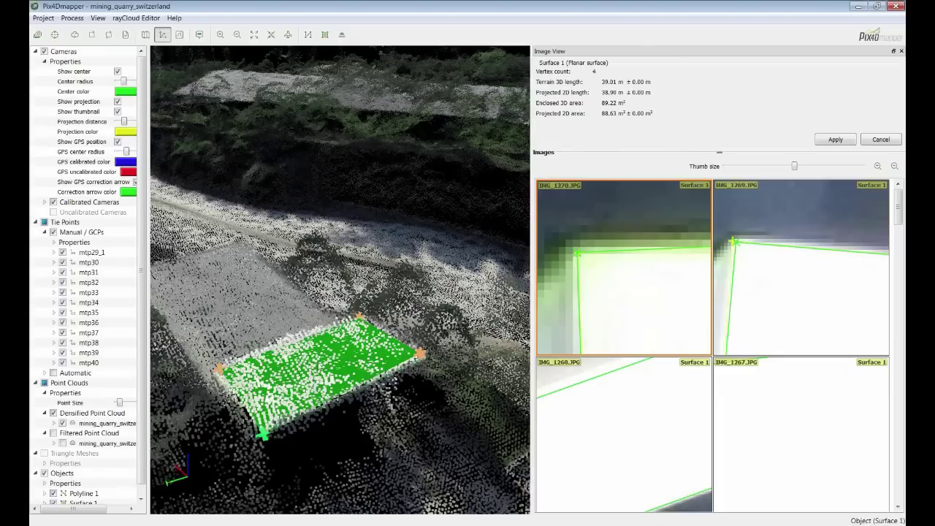
{"action": "left_click_drag", "start_coordinate": [322, 365], "coordinate": [368, 380]}
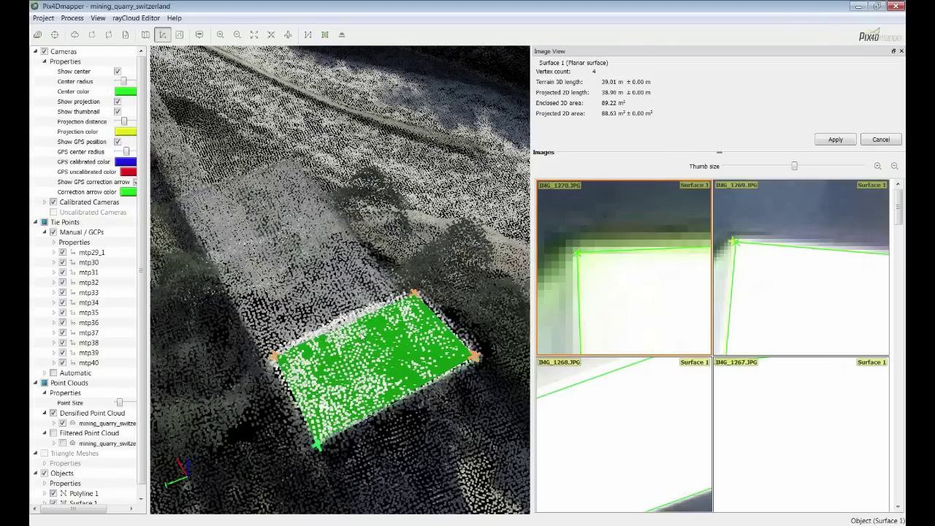
{"action": "scroll", "coordinate": [385, 335], "scroll_direction": "up", "scroll_amount": 5}
{"action": "scroll", "coordinate": [436, 296], "scroll_direction": "down", "scroll_amount": 3}
{"action": "left_click", "coordinate": [807, 182]}
{"action": "left_click", "coordinate": [835, 139]}
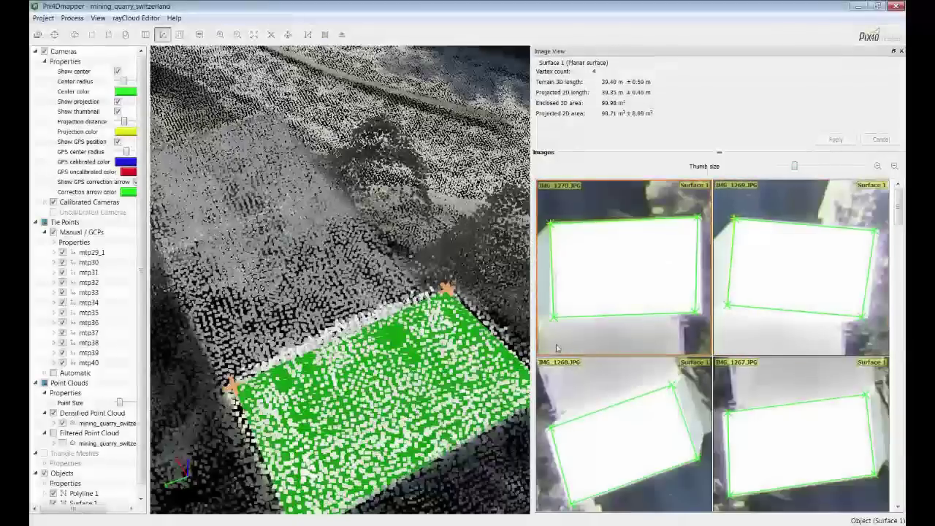
Mark the vertex where the white roof's side wall meets the grey roof in IMG_1270.JPG and IMG_1269.JPG, and apply the correction
{"action": "left_click_drag", "start_coordinate": [401, 410], "coordinate": [267, 371]}
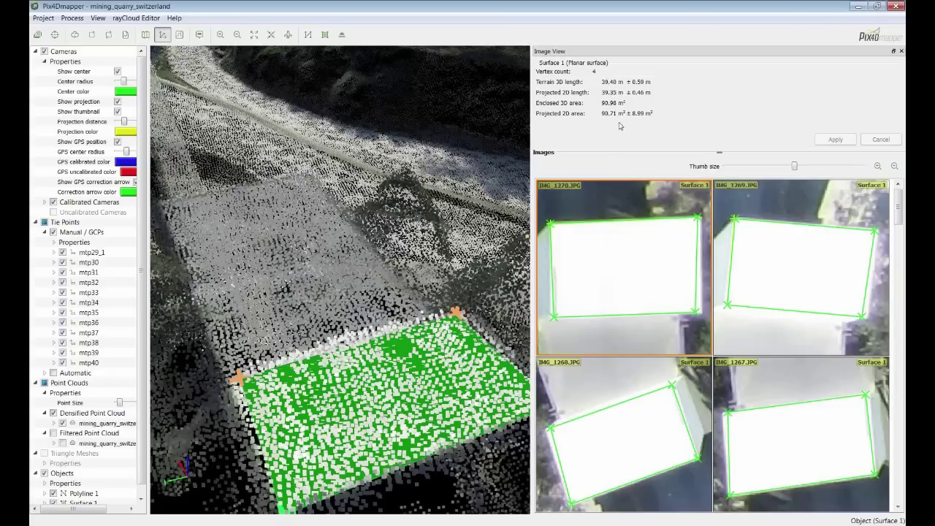
{"action": "left_click_drag", "start_coordinate": [412, 416], "coordinate": [377, 321]}
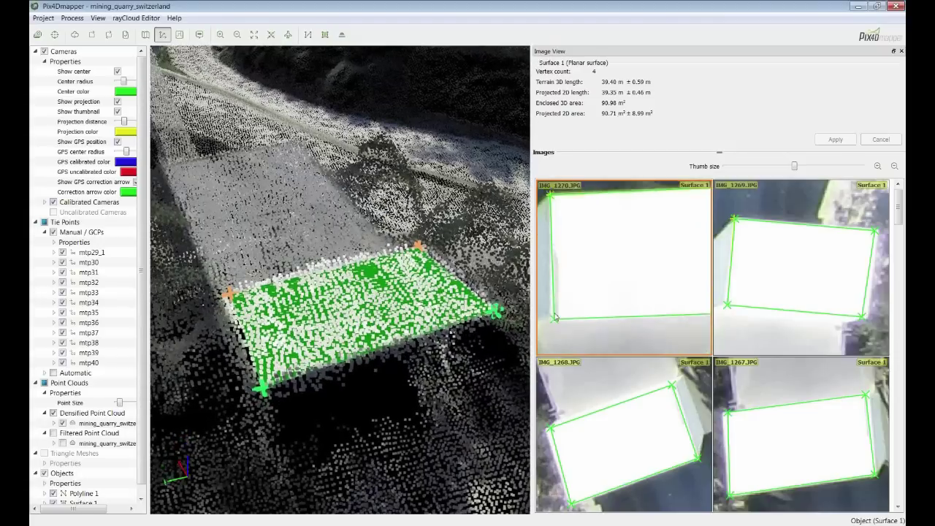
{"action": "scroll", "coordinate": [570, 304], "scroll_direction": "up", "scroll_amount": 3}
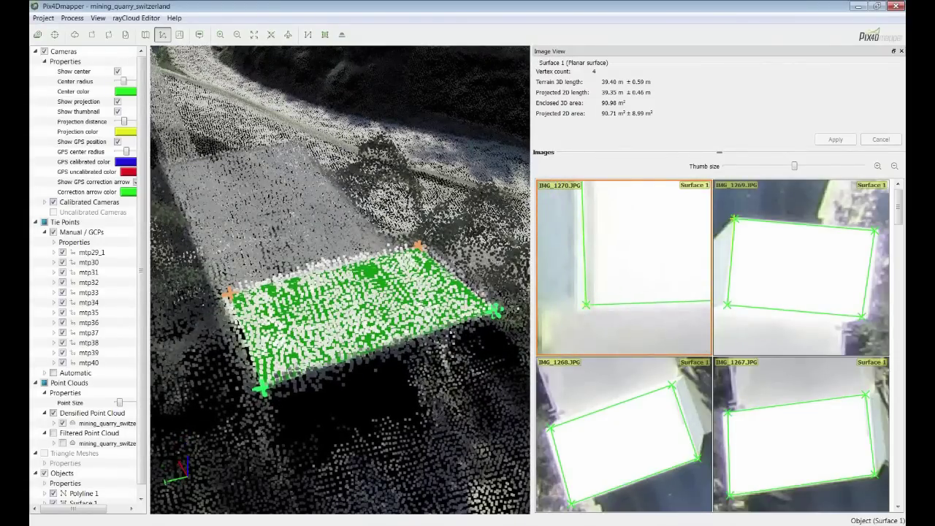
{"action": "scroll", "coordinate": [745, 299], "scroll_direction": "up", "scroll_amount": 4}
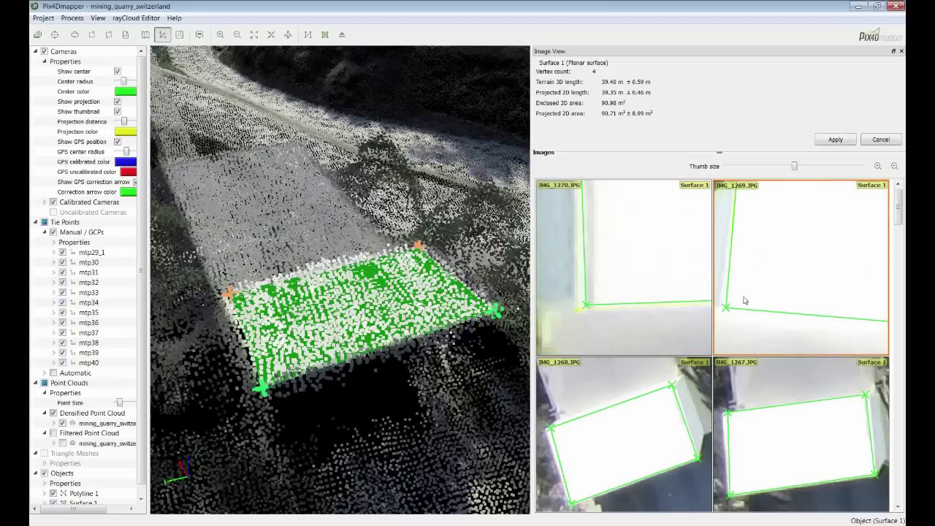
{"action": "left_click_drag", "start_coordinate": [775, 291], "coordinate": [776, 291]}
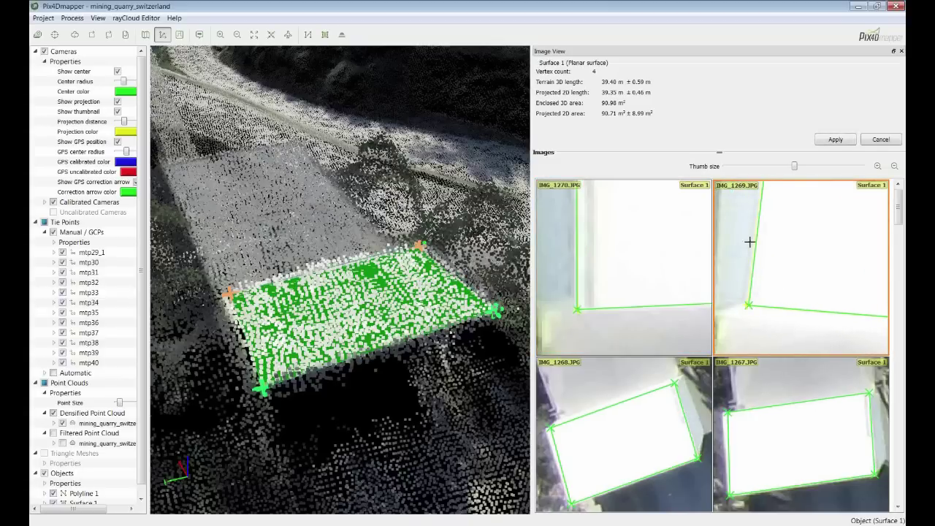
{"action": "left_click", "coordinate": [835, 139]}
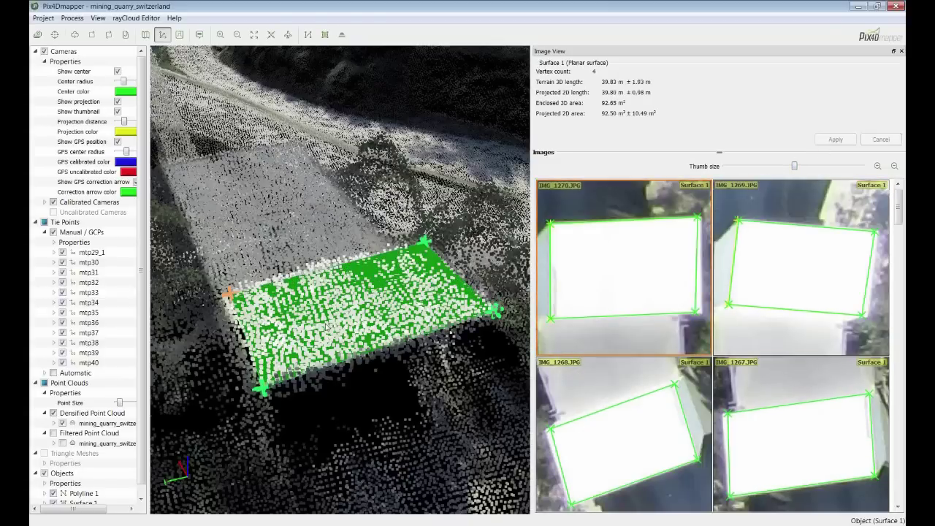
Review the corrected roof surface and hide the cameras in the 3D view
{"action": "left_click_drag", "start_coordinate": [328, 327], "coordinate": [409, 473]}
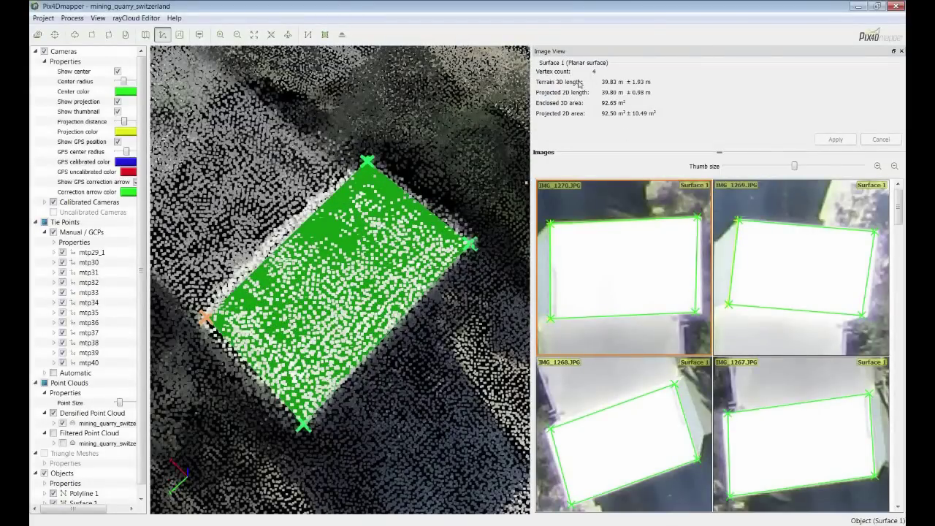
{"action": "middle_click_drag", "start_coordinate": [320, 355], "coordinate": [360, 367]}
{"action": "left_click_drag", "start_coordinate": [360, 367], "coordinate": [341, 322]}
{"action": "scroll", "coordinate": [343, 323], "scroll_direction": "down", "scroll_amount": 2}
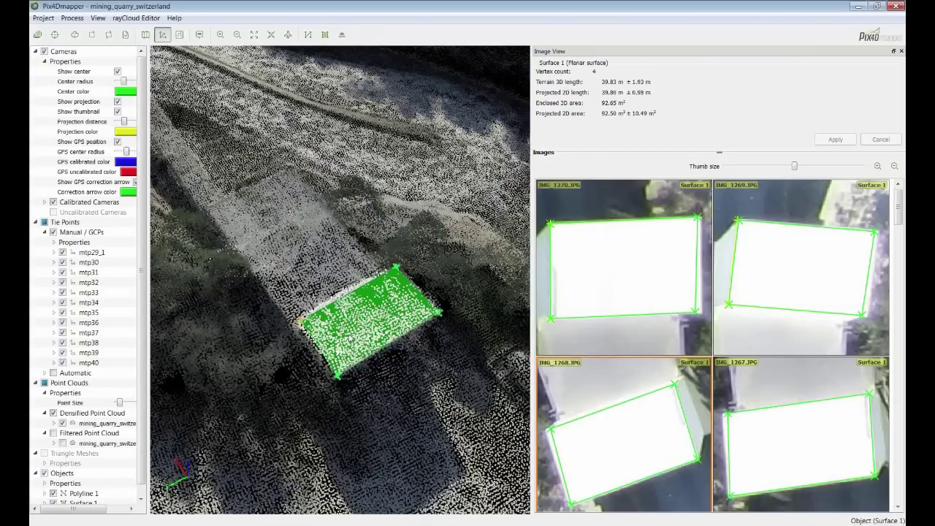
{"action": "middle_click_drag", "start_coordinate": [402, 446], "coordinate": [325, 454]}
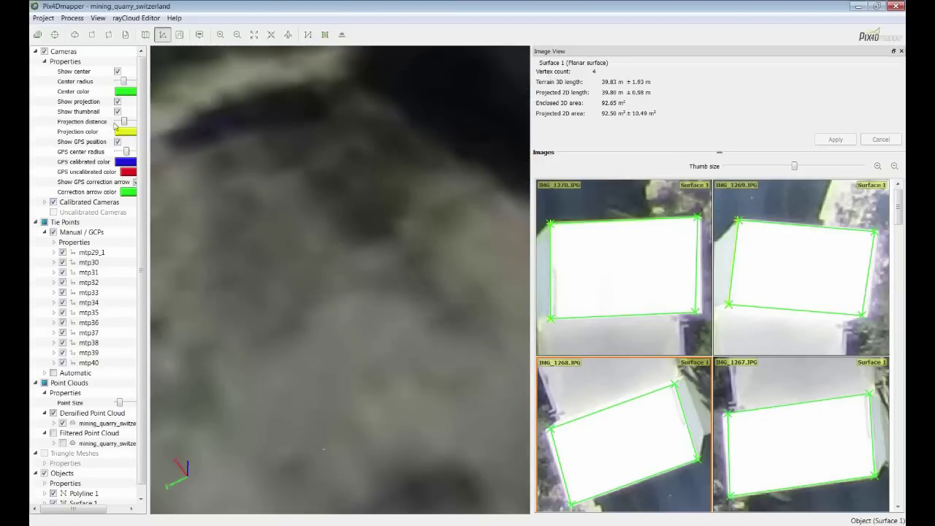
{"action": "left_click", "coordinate": [45, 52]}
Increase the point cloud's point size so the long grassy mound near the small shed appears solid
{"action": "middle_click_drag", "start_coordinate": [303, 407], "coordinate": [412, 239]}
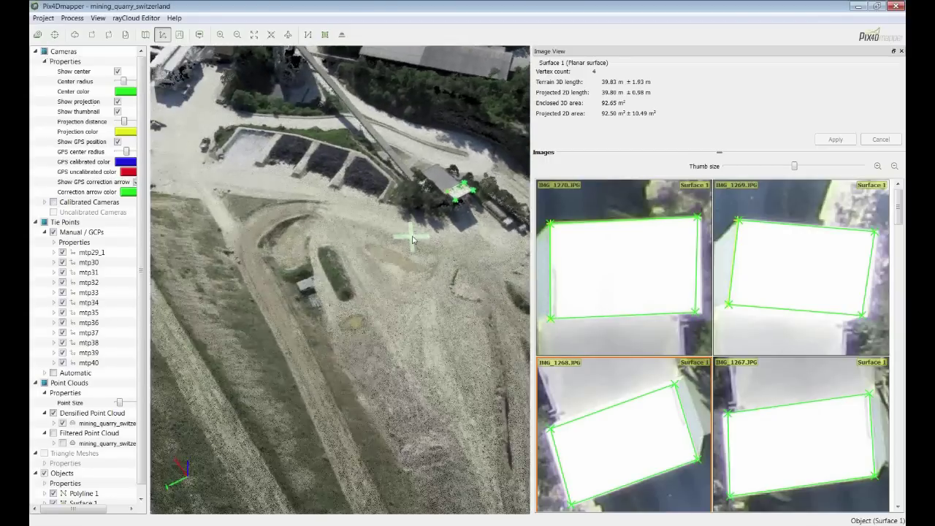
{"action": "scroll", "coordinate": [379, 356], "scroll_direction": "up", "scroll_amount": 8}
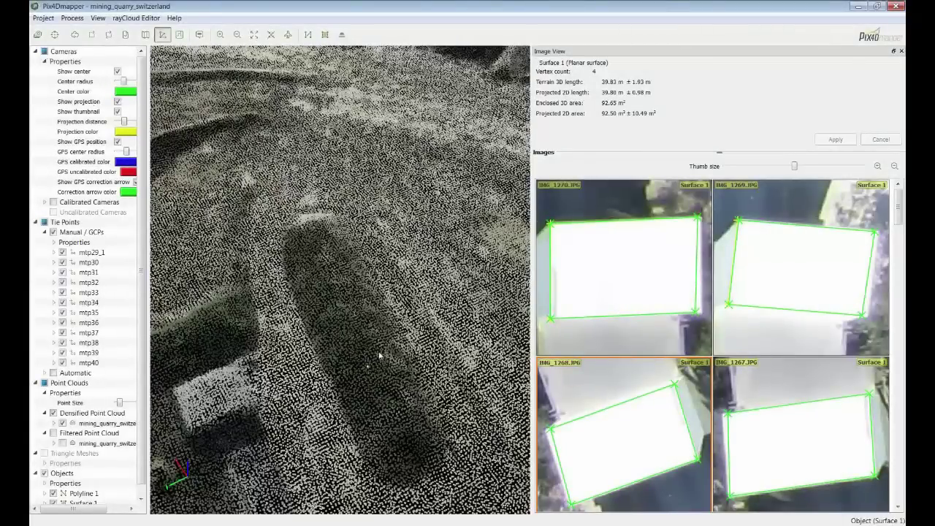
{"action": "left_click_drag", "start_coordinate": [379, 355], "coordinate": [314, 384]}
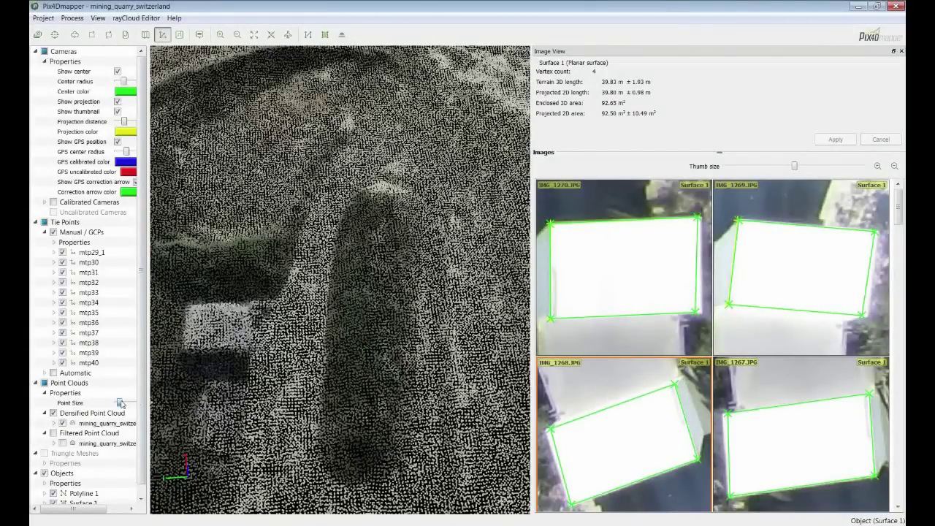
{"action": "left_click_drag", "start_coordinate": [120, 403], "coordinate": [124, 403]}
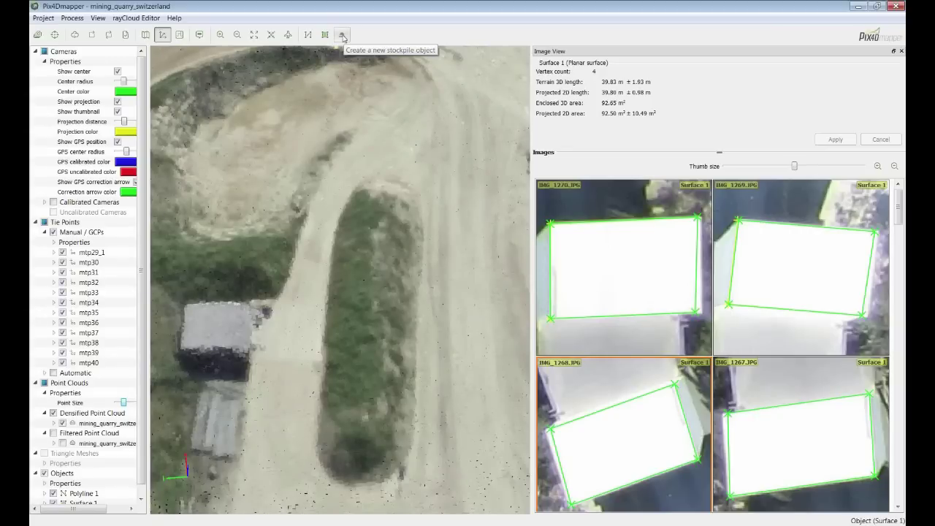
Create a stockpile object by outlining the base of the long grassy mound with ten vertices on the surrounding ground
{"action": "left_click", "coordinate": [341, 35]}
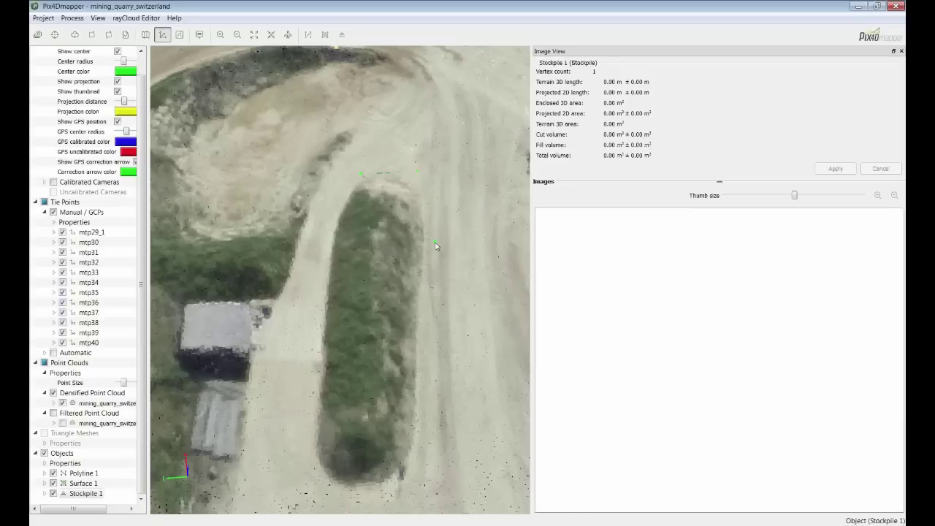
{"action": "left_click", "coordinate": [429, 349]}
{"action": "left_click", "coordinate": [422, 452]}
{"action": "left_click", "coordinate": [386, 503]}
{"action": "left_click", "coordinate": [327, 499]}
{"action": "left_click", "coordinate": [301, 427]}
{"action": "left_click", "coordinate": [314, 315]}
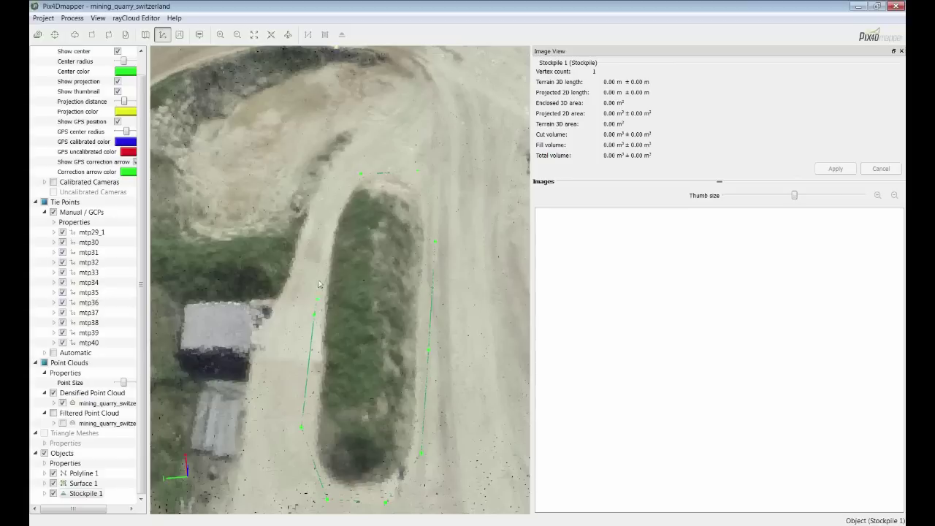
{"action": "right_click", "coordinate": [335, 198]}
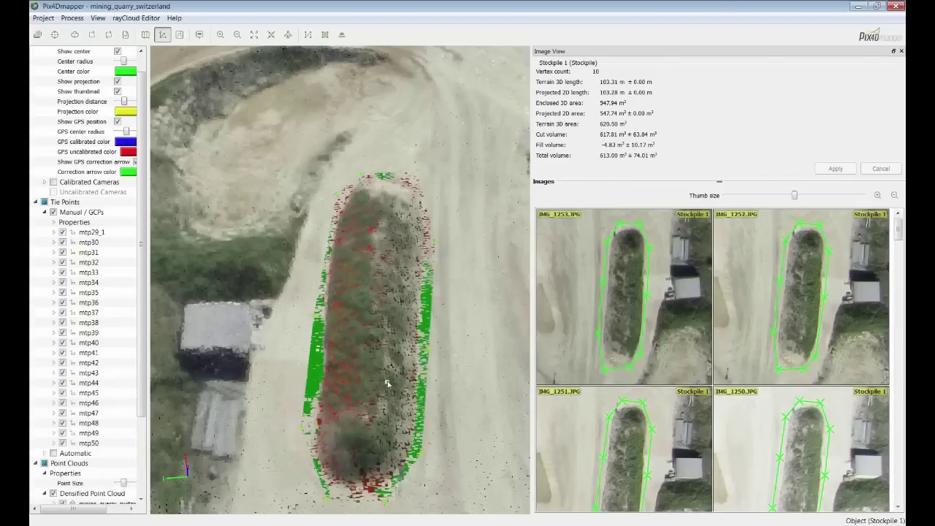
{"action": "mouse_move", "coordinate": [395, 363]}
{"action": "left_mouse_down"}
{"action": "mouse_move", "coordinate": [366, 281]}
{"action": "mouse_move", "coordinate": [379, 250]}
{"action": "left_mouse_up"}
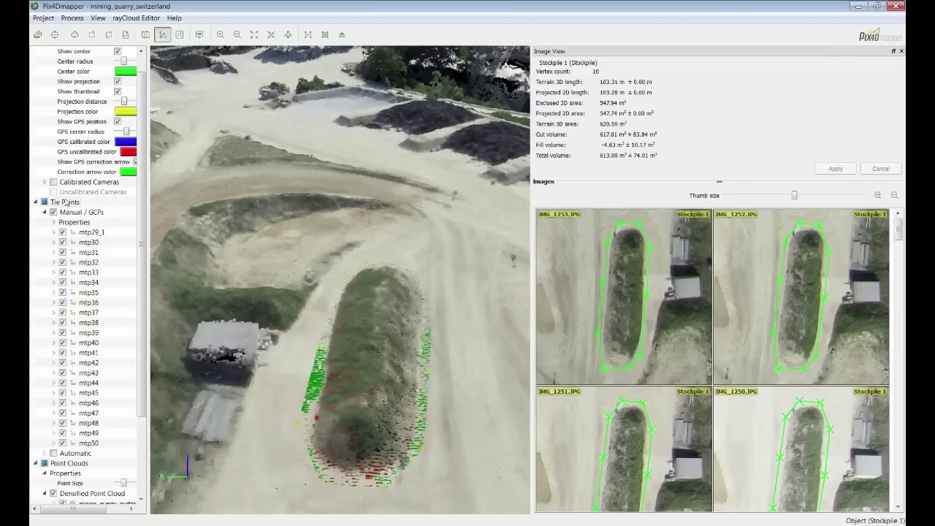
Hide the densified point cloud so that only the stockpile object of the grassy mound is displayed
{"action": "scroll", "coordinate": [73, 404], "scroll_direction": "down", "scroll_amount": 3}
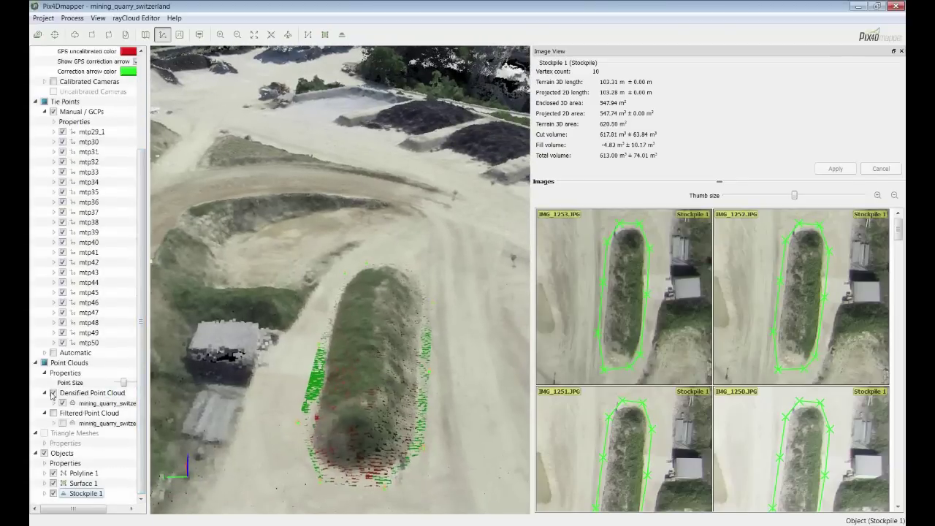
{"action": "left_click", "coordinate": [53, 394]}
{"action": "scroll", "coordinate": [341, 403], "scroll_direction": "up", "scroll_amount": 5}
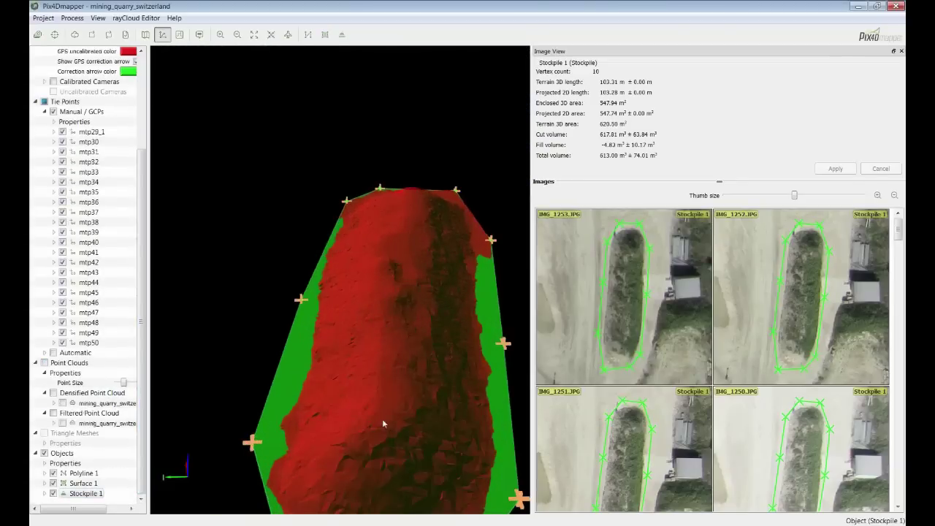
Examine the stockpile's red and green surfaces from several angles and compare them with its cut, fill and total volumes
{"action": "left_click_drag", "start_coordinate": [342, 354], "coordinate": [339, 333]}
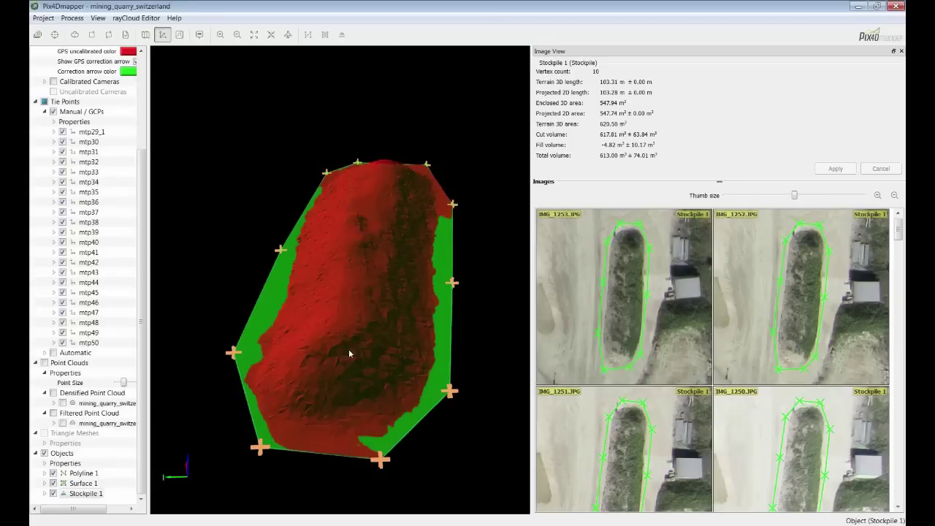
{"action": "mouse_move", "coordinate": [357, 361]}
{"action": "left_mouse_down"}
{"action": "mouse_move", "coordinate": [359, 307]}
{"action": "mouse_move", "coordinate": [362, 362]}
{"action": "left_mouse_up"}
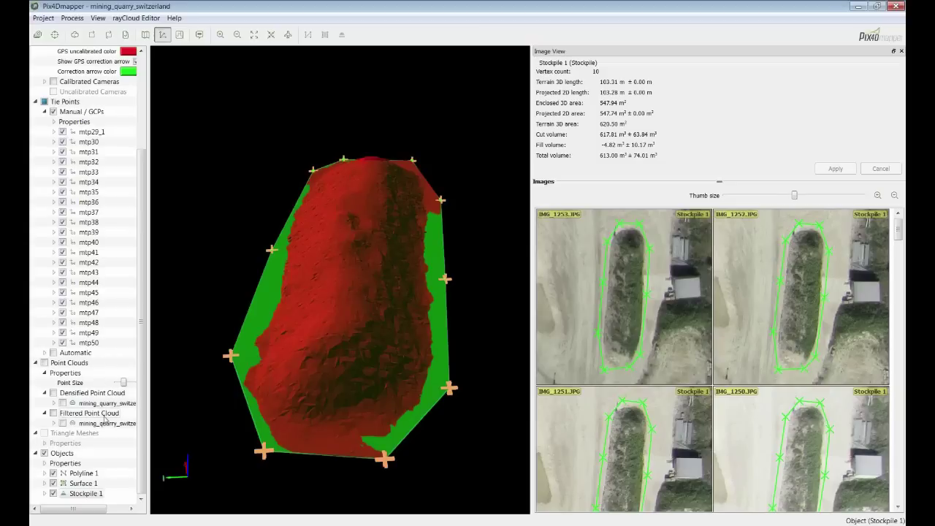
{"action": "left_click_drag", "start_coordinate": [339, 355], "coordinate": [334, 309]}
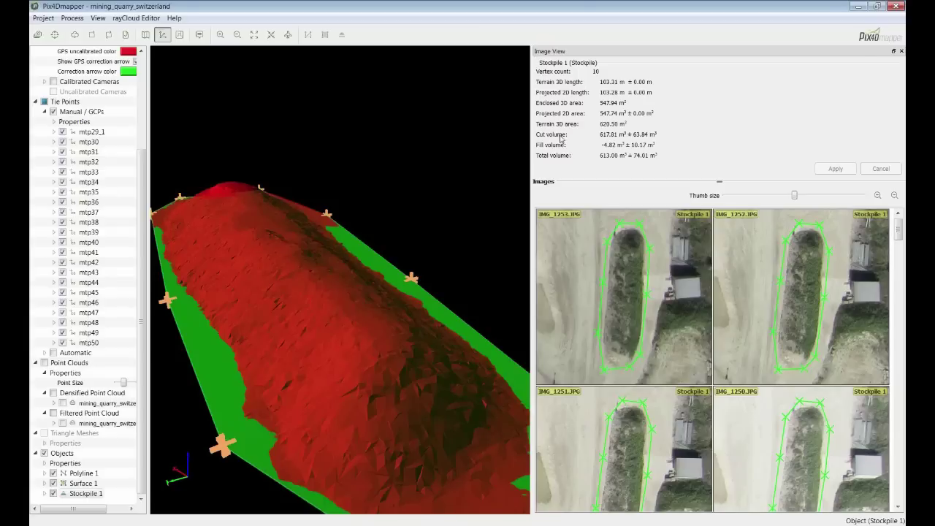
{"action": "left_click_drag", "start_coordinate": [382, 300], "coordinate": [373, 256]}
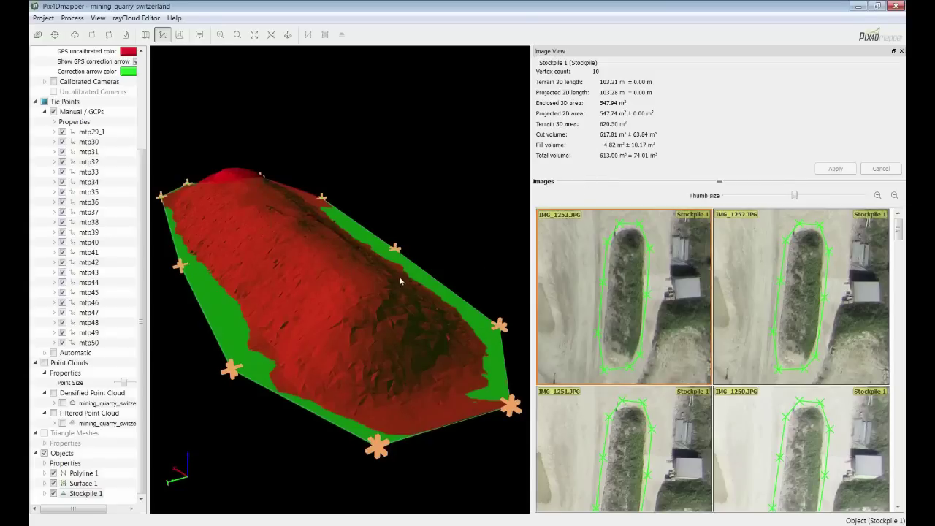
{"action": "left_click_drag", "start_coordinate": [334, 263], "coordinate": [270, 343]}
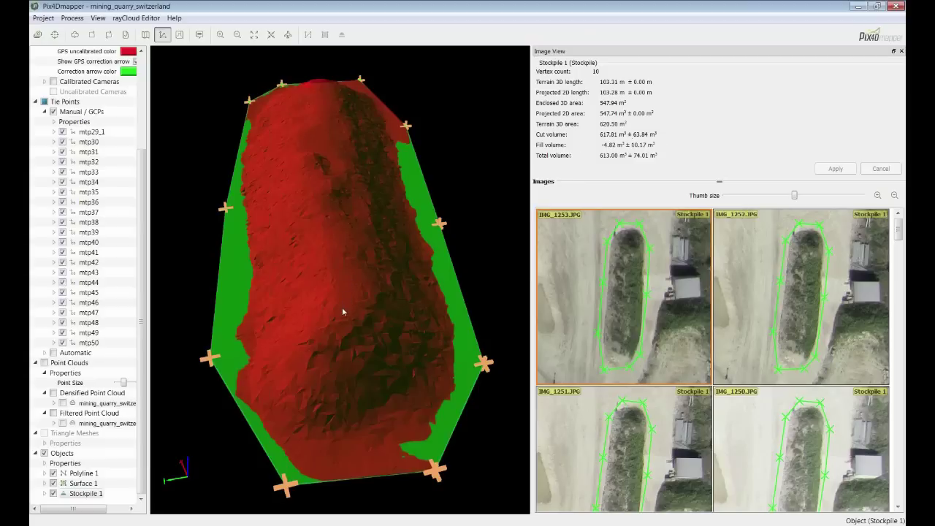
{"action": "mouse_move", "coordinate": [343, 307]}
{"action": "left_mouse_down"}
{"action": "mouse_move", "coordinate": [375, 255]}
{"action": "mouse_move", "coordinate": [434, 276]}
{"action": "mouse_move", "coordinate": [361, 317]}
{"action": "left_mouse_up"}
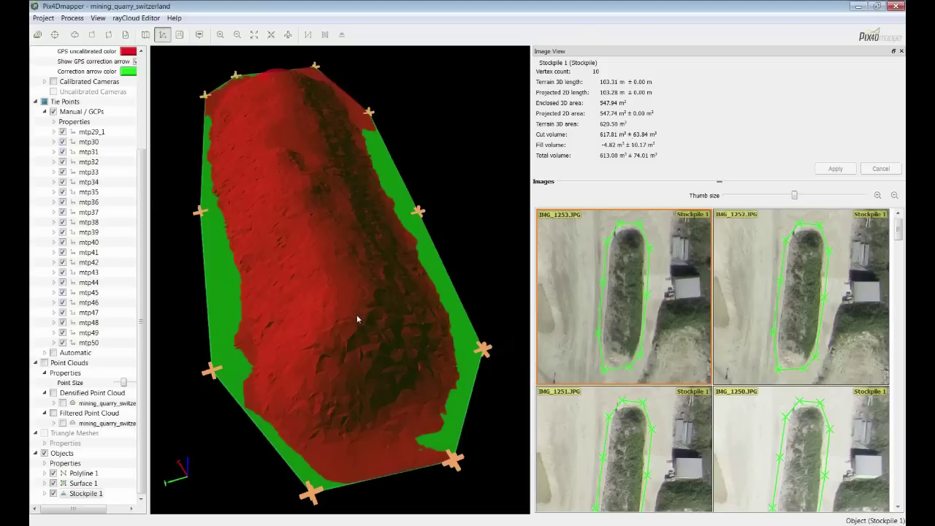
{"action": "mouse_move", "coordinate": [330, 306]}
{"action": "left_mouse_down"}
{"action": "mouse_move", "coordinate": [355, 303]}
{"action": "mouse_move", "coordinate": [363, 317]}
{"action": "mouse_move", "coordinate": [330, 271]}
{"action": "left_mouse_up"}
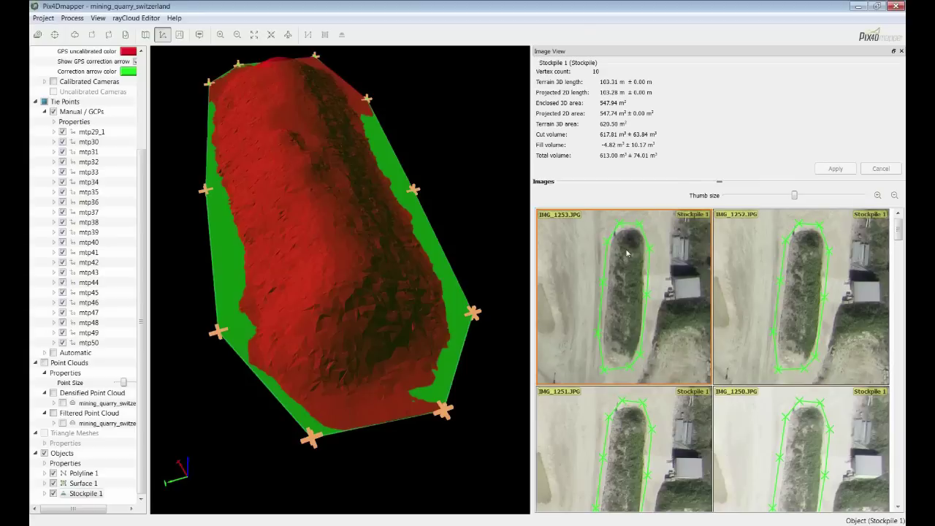
Shift the stockpile vertex beside the long grey-roofed building slightly outward in IMG_1253.JPG and IMG_1252.JPG, and apply the correction
{"action": "left_click_drag", "start_coordinate": [629, 252], "coordinate": [580, 273]}
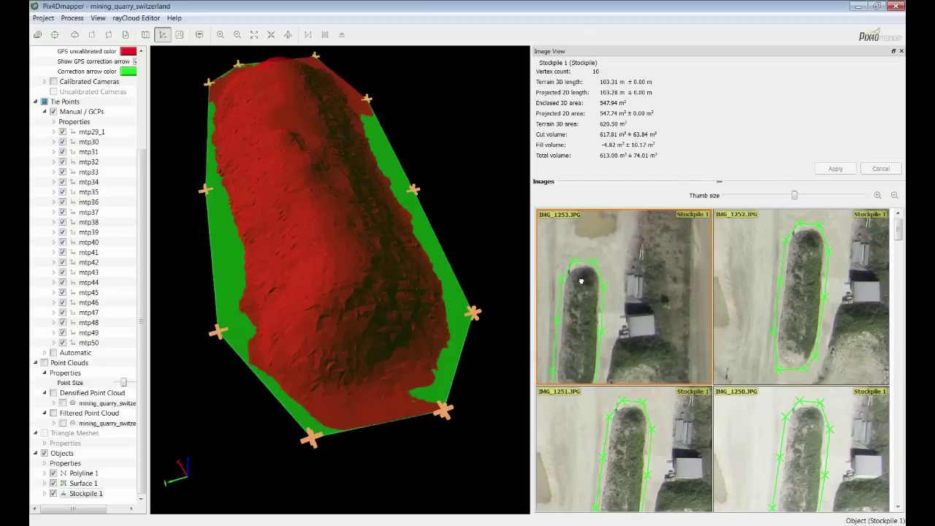
{"action": "left_click_drag", "start_coordinate": [810, 236], "coordinate": [789, 263]}
{"action": "scroll", "coordinate": [588, 285], "scroll_direction": "up", "scroll_amount": 5}
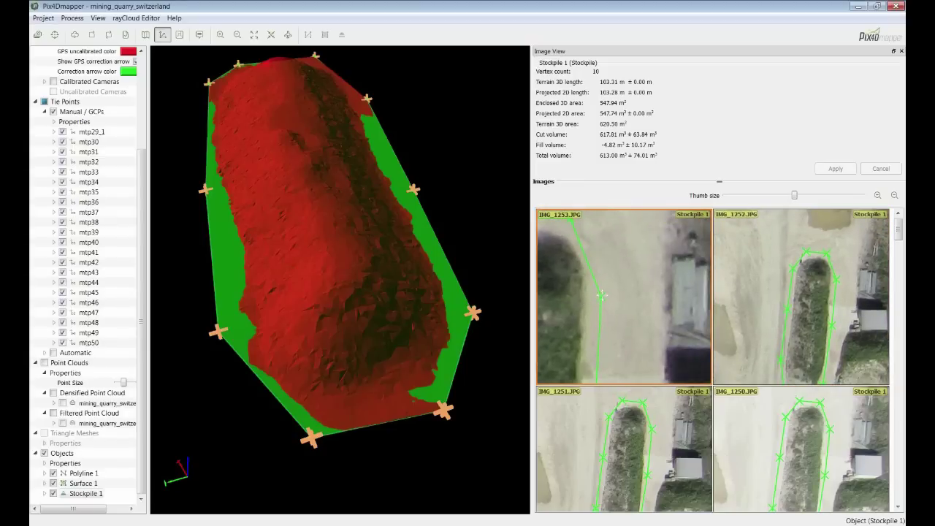
{"action": "left_click", "coordinate": [607, 295]}
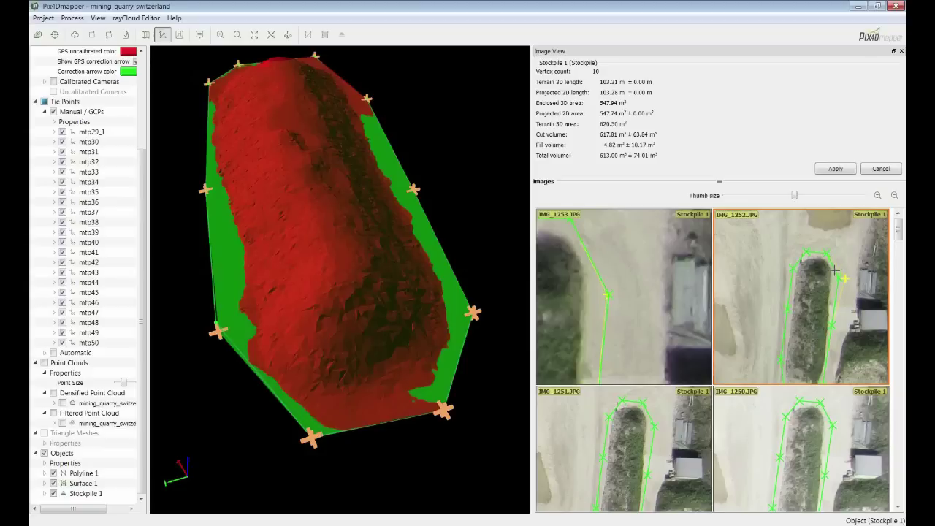
{"action": "left_click", "coordinate": [833, 170]}
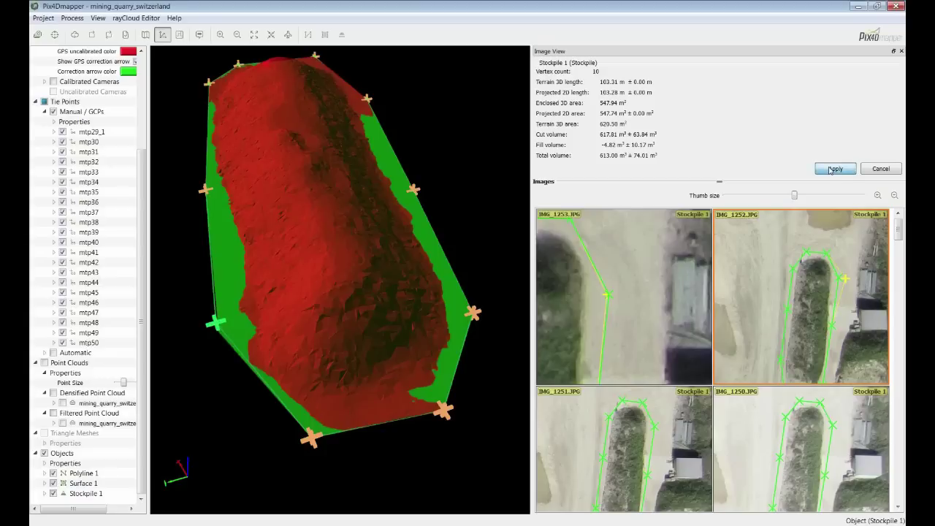
Inspect the recalculated stockpile around the corrected vertex and its updated volumes
{"action": "left_click_drag", "start_coordinate": [290, 357], "coordinate": [341, 337]}
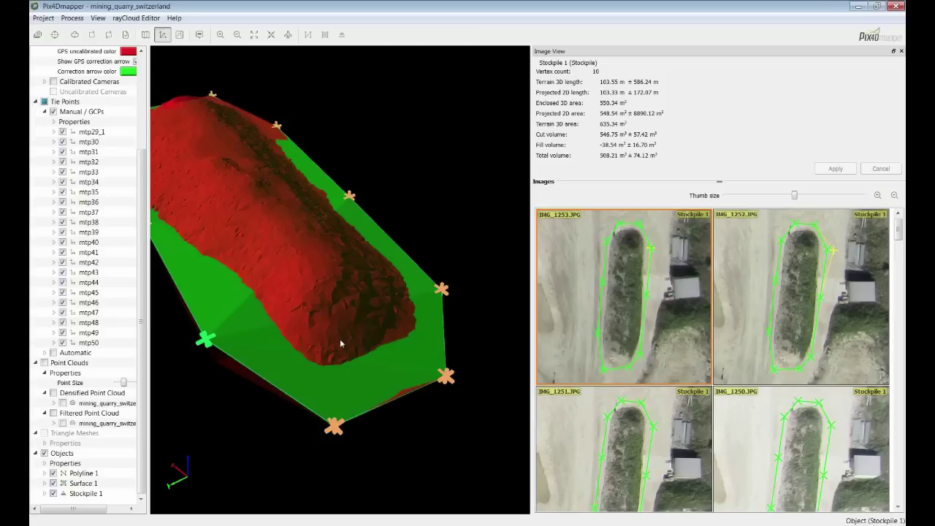
{"action": "middle_click_drag", "start_coordinate": [328, 228], "coordinate": [411, 295]}
{"action": "scroll", "coordinate": [411, 295], "scroll_direction": "down", "scroll_amount": 4}
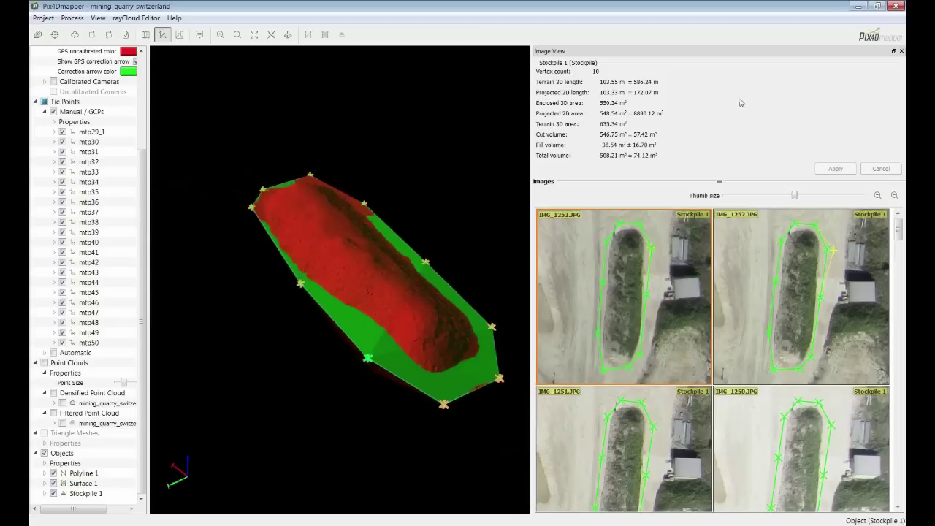
Switch from Pix4Dmapper to the webinar folder and play the solar.mp4 video full screen
{"action": "left_click", "coordinate": [865, 6]}
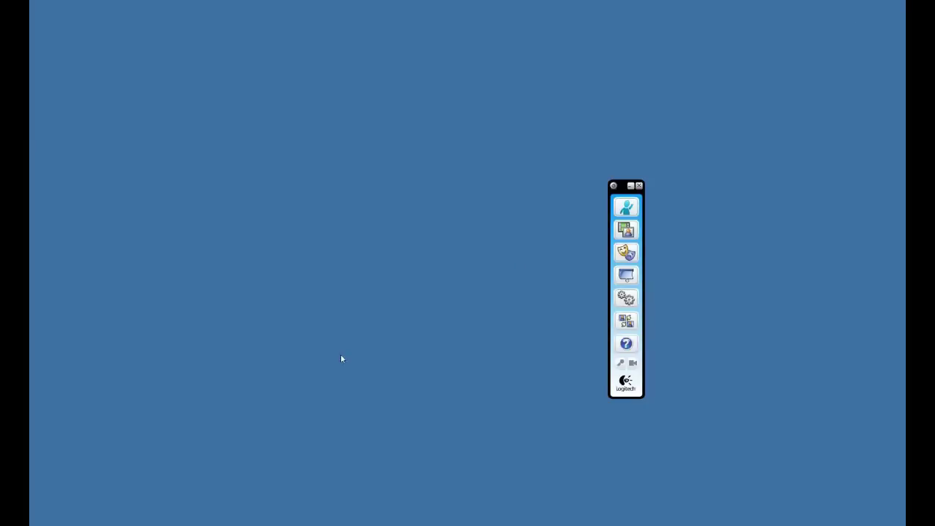
{"action": "left_click", "coordinate": [146, 524]}
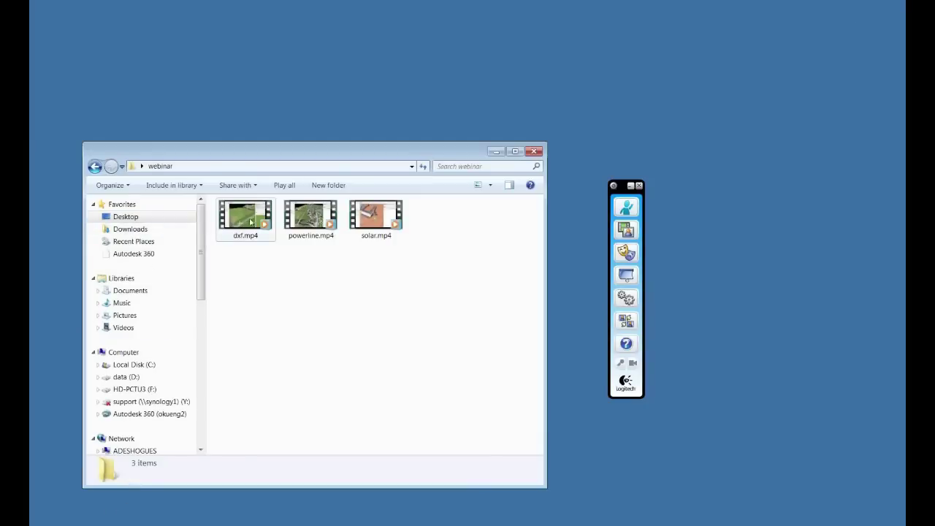
{"action": "double_click", "coordinate": [321, 218]}
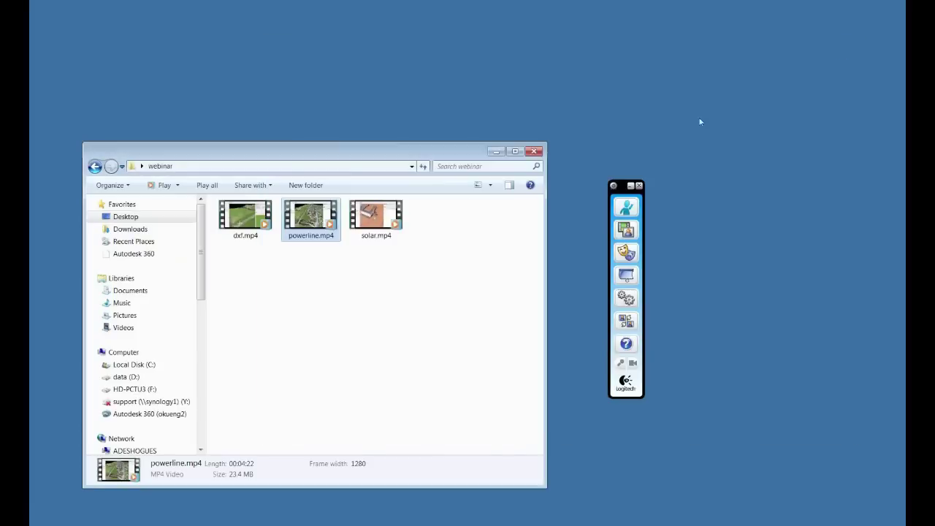
{"action": "double_click", "coordinate": [376, 215]}
{"action": "double_click", "coordinate": [509, 274]}
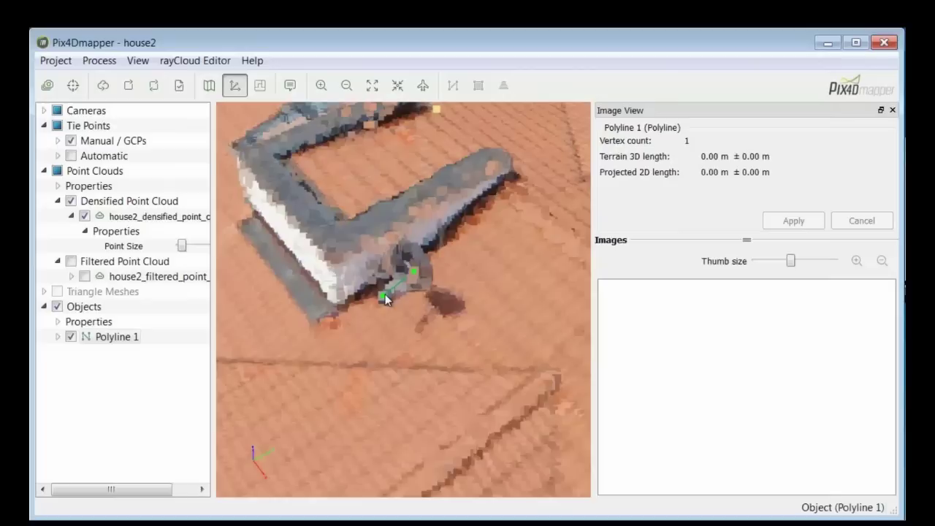
Finish the two-vertex polyline on the satellite dish, about 0.51 m long, and reduce the minimum marker size of the manual tie points
{"action": "left_click", "coordinate": [417, 345]}
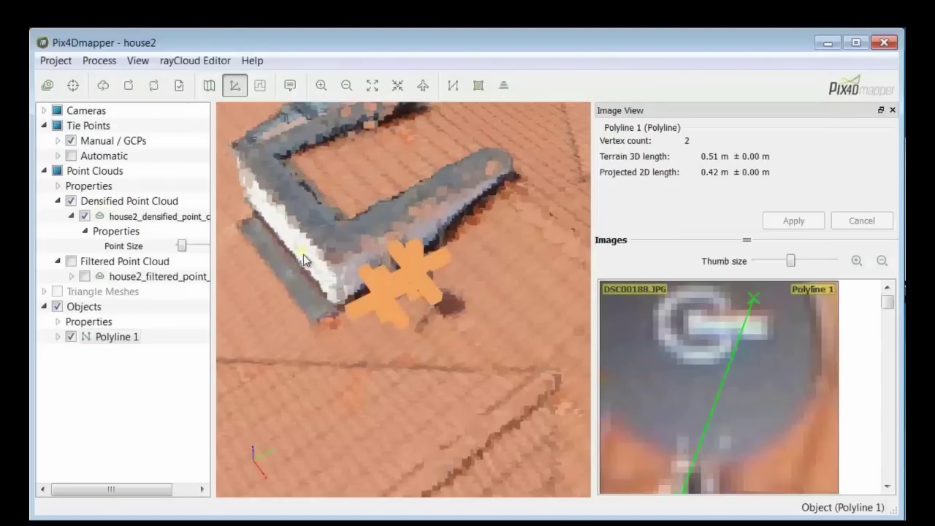
{"action": "scroll", "coordinate": [431, 315], "scroll_direction": "up", "scroll_amount": 3}
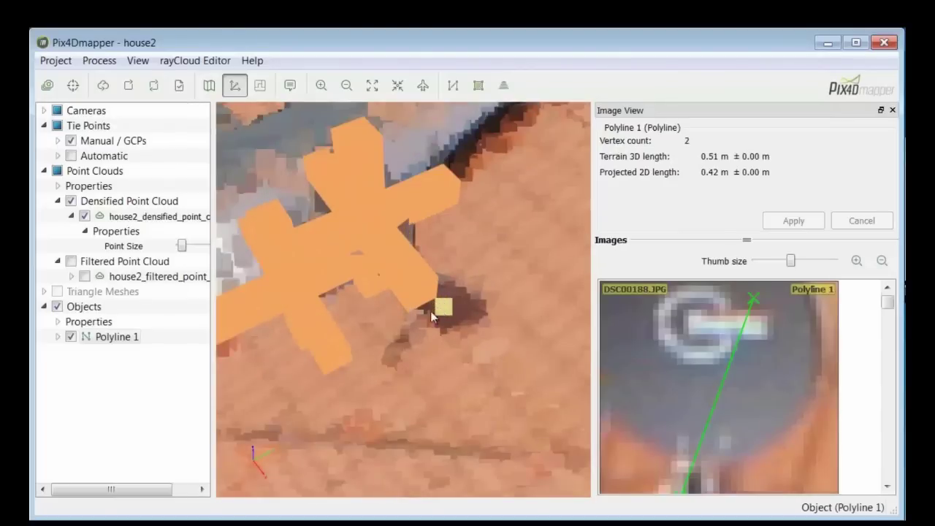
{"action": "left_click", "coordinate": [57, 140]}
{"action": "left_click", "coordinate": [71, 171]}
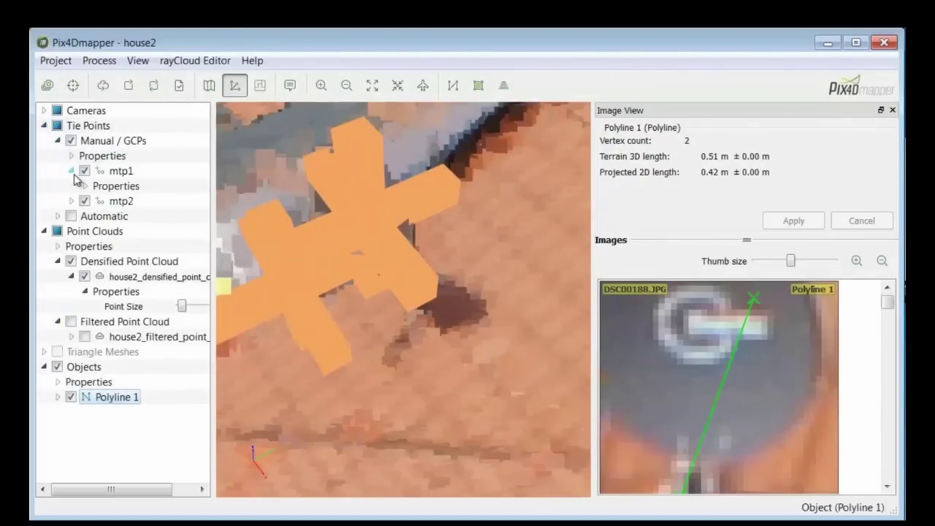
{"action": "left_click", "coordinate": [73, 155]}
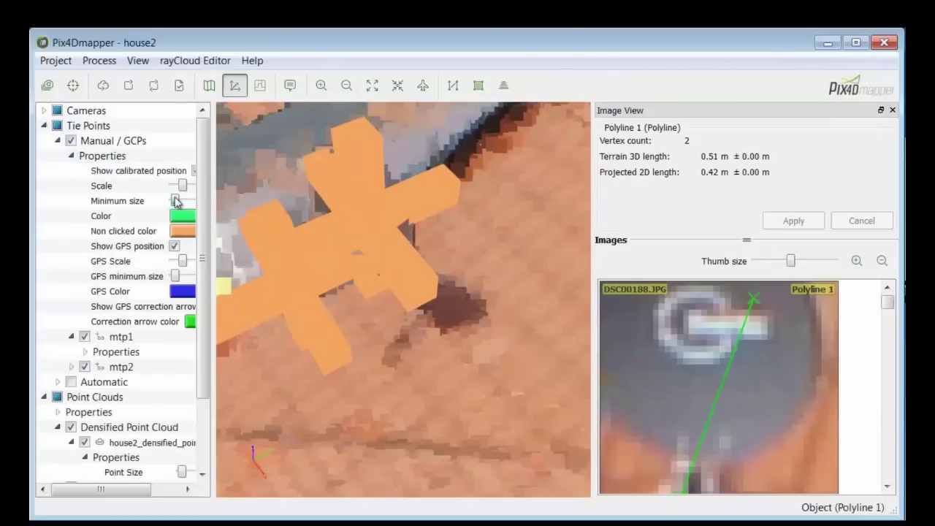
{"action": "left_click_drag", "start_coordinate": [175, 202], "coordinate": [173, 201]}
Widen the Image View to show two images side by side, with the whole satellite dish visible in DSC00188.JPG
{"action": "left_click_drag", "start_coordinate": [355, 346], "coordinate": [577, 332]}
{"action": "scroll", "coordinate": [738, 354], "scroll_direction": "down", "scroll_amount": 5}
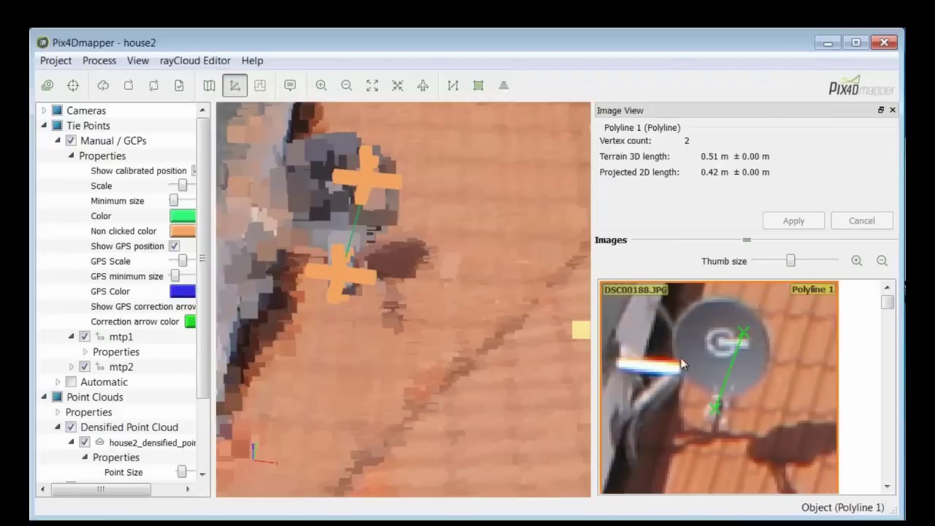
{"action": "left_click_drag", "start_coordinate": [593, 346], "coordinate": [387, 347]}
{"action": "scroll", "coordinate": [540, 395], "scroll_direction": "down", "scroll_amount": 4}
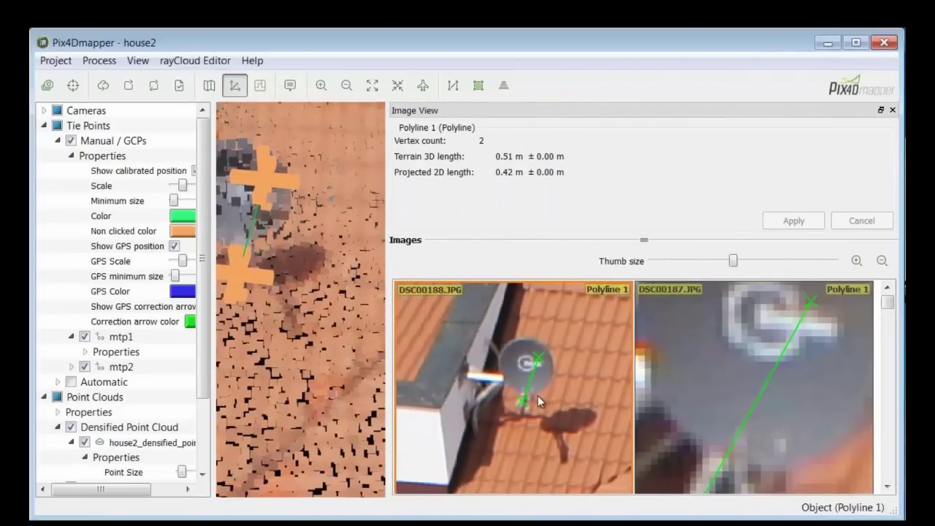
Mark the polyline's upper vertex at the dish logo's centre in DSC00188.JPG and DSC00187.JPG, and its lower vertex at the mount
{"action": "scroll", "coordinate": [538, 395], "scroll_direction": "up", "scroll_amount": 6}
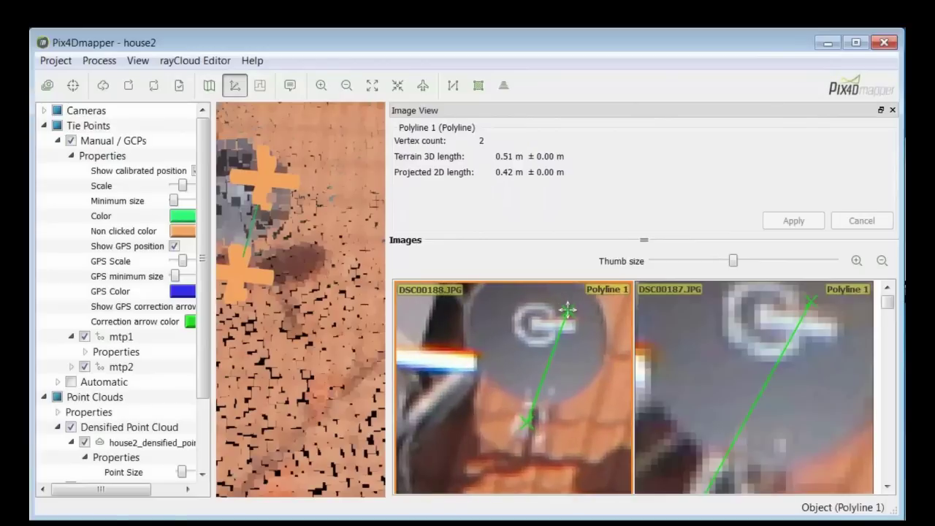
{"action": "left_click_drag", "start_coordinate": [568, 310], "coordinate": [534, 328]}
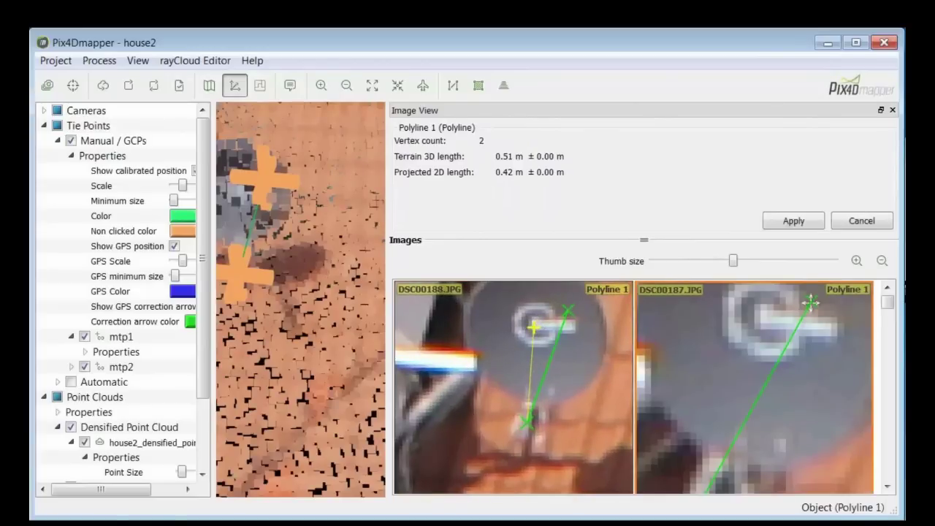
{"action": "left_click_drag", "start_coordinate": [811, 301], "coordinate": [755, 325]}
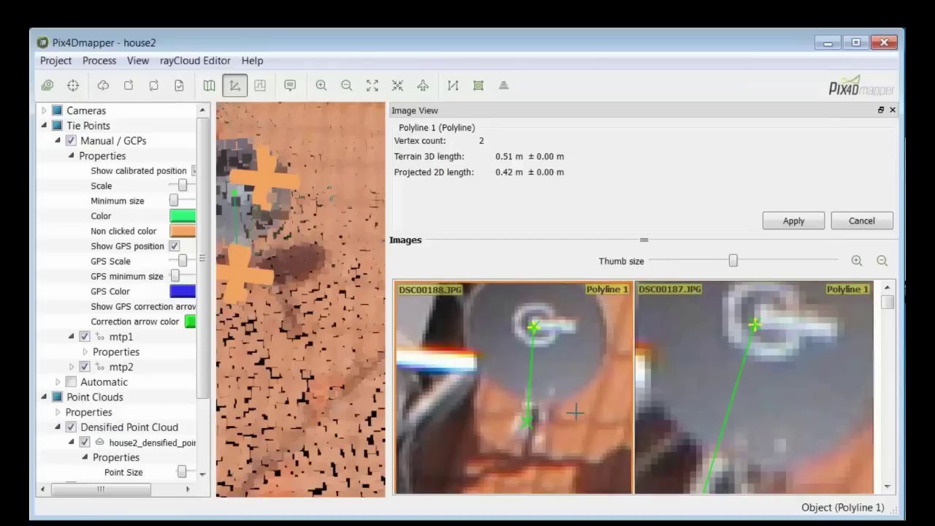
{"action": "left_click_drag", "start_coordinate": [528, 420], "coordinate": [522, 432]}
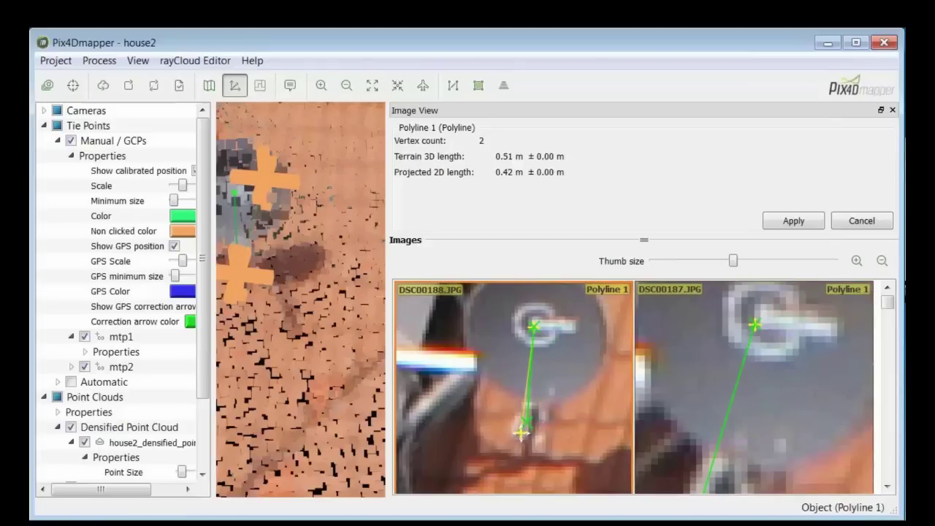
{"action": "scroll", "coordinate": [760, 393], "scroll_direction": "down", "scroll_amount": 3}
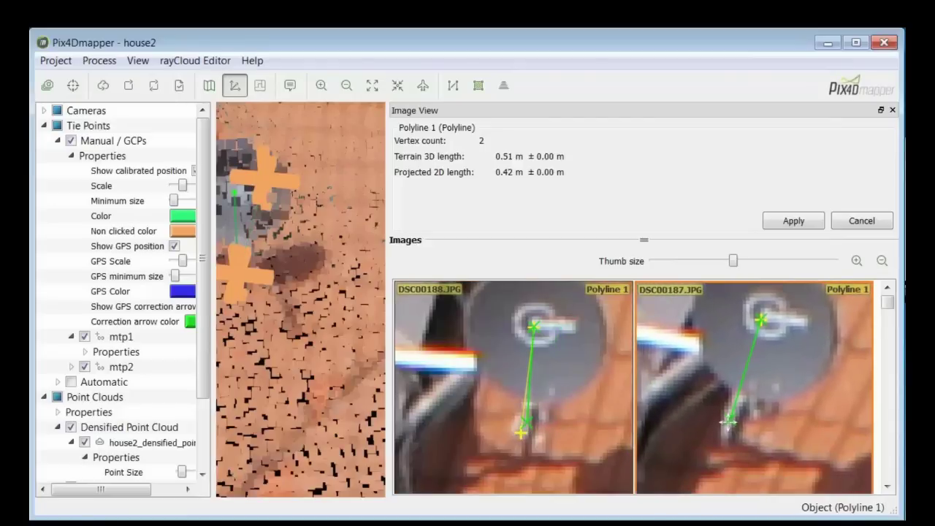
Mark the dish polyline's upper vertex on the logo and its lower vertex on the mount in DSC00186.JPG and DSC00185.JPG
{"action": "left_click_drag", "start_coordinate": [888, 302], "coordinate": [888, 311]}
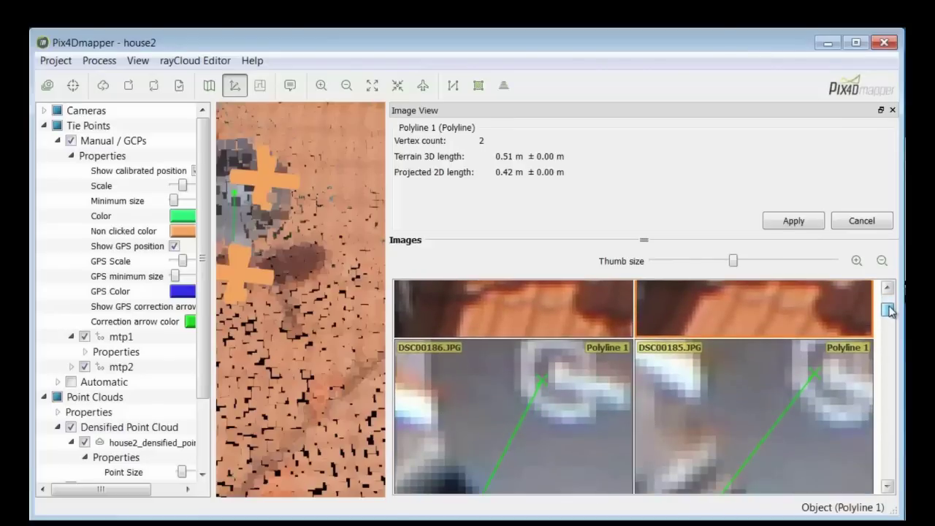
{"action": "left_click", "coordinate": [817, 372]}
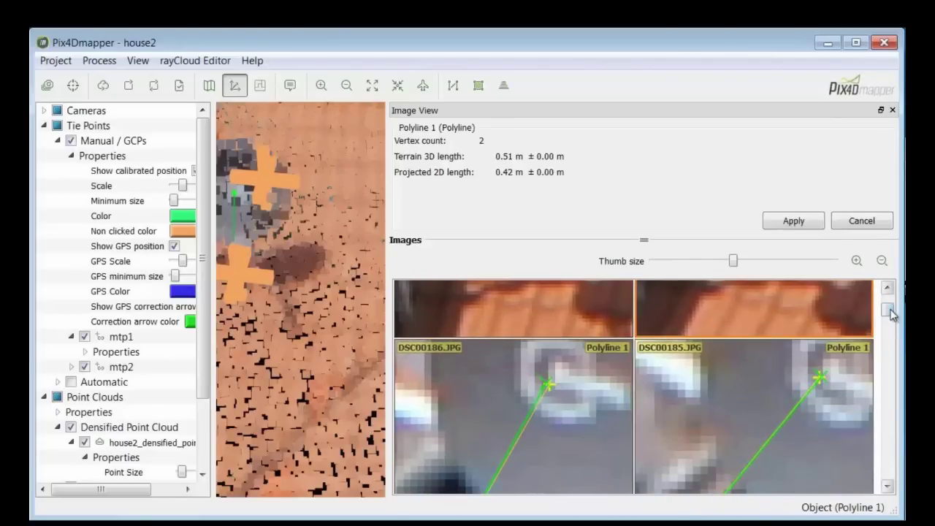
{"action": "left_click_drag", "start_coordinate": [888, 310], "coordinate": [888, 315]}
{"action": "scroll", "coordinate": [762, 374], "scroll_direction": "down", "scroll_amount": 2}
{"action": "left_click_drag", "start_coordinate": [764, 361], "coordinate": [792, 333]}
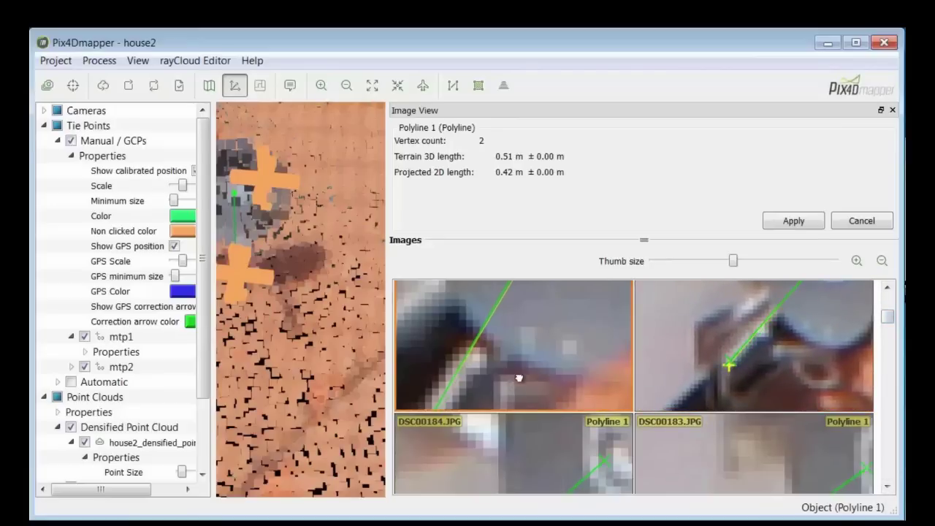
{"action": "scroll", "coordinate": [589, 333], "scroll_direction": "up", "scroll_amount": 2}
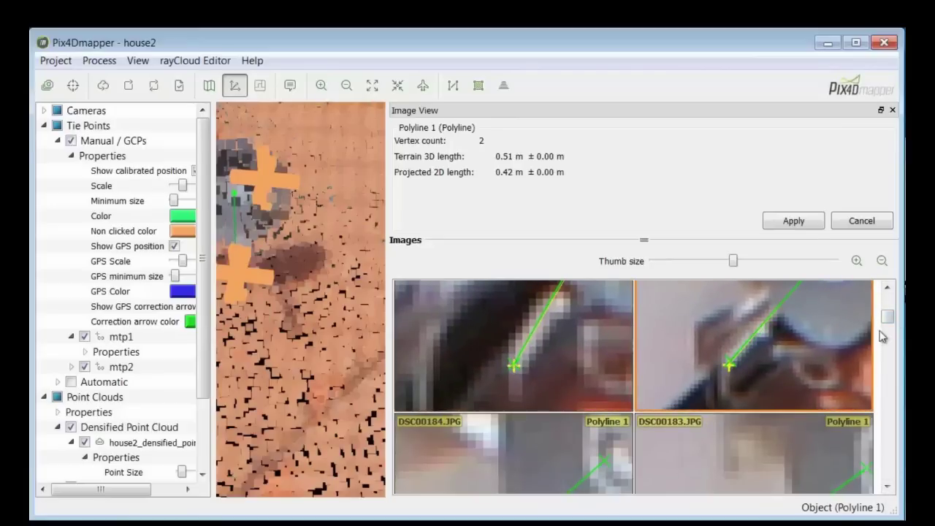
Mark the dish polyline's lower vertex at the mount's tip and its upper vertex on the logo in DSC00183.JPG
{"action": "scroll", "coordinate": [886, 336], "scroll_direction": "down", "scroll_amount": 2}
{"action": "scroll", "coordinate": [816, 370], "scroll_direction": "down", "scroll_amount": 3}
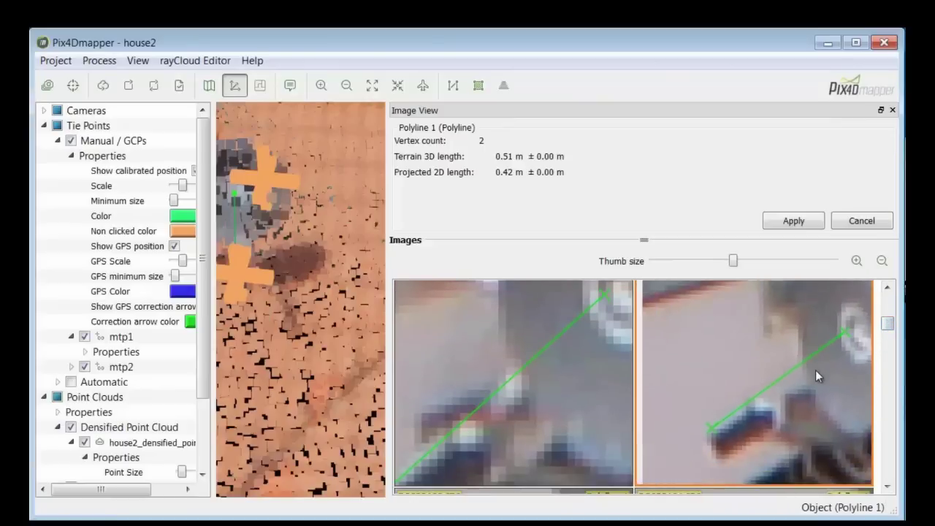
{"action": "left_click_drag", "start_coordinate": [786, 392], "coordinate": [761, 384]}
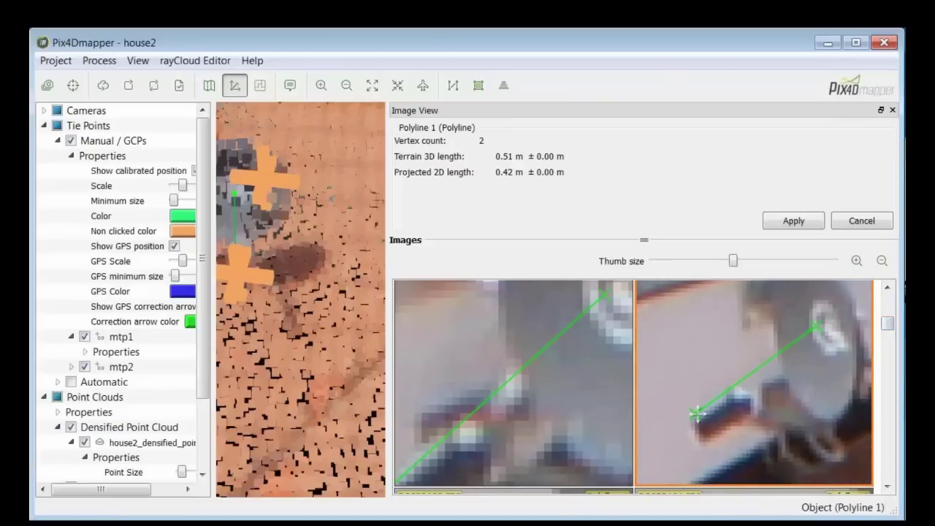
{"action": "left_click", "coordinate": [698, 428]}
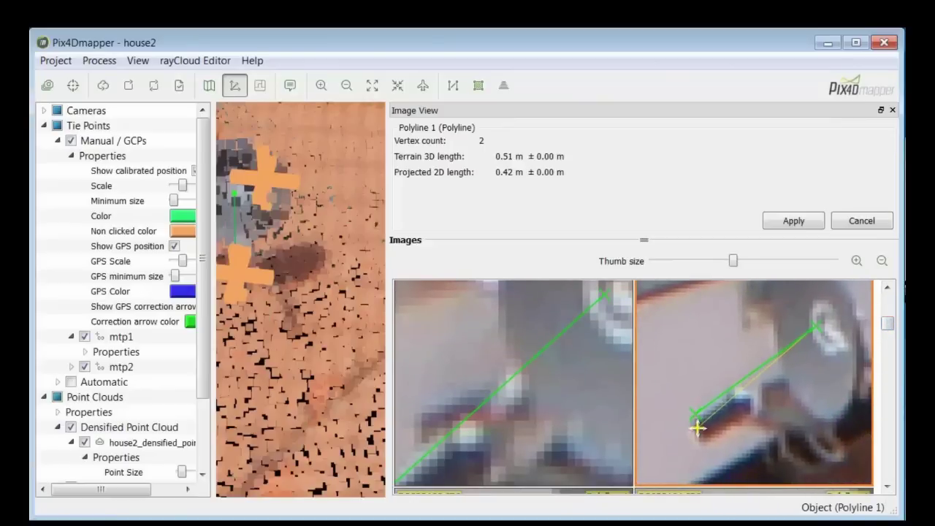
{"action": "left_click", "coordinate": [823, 331]}
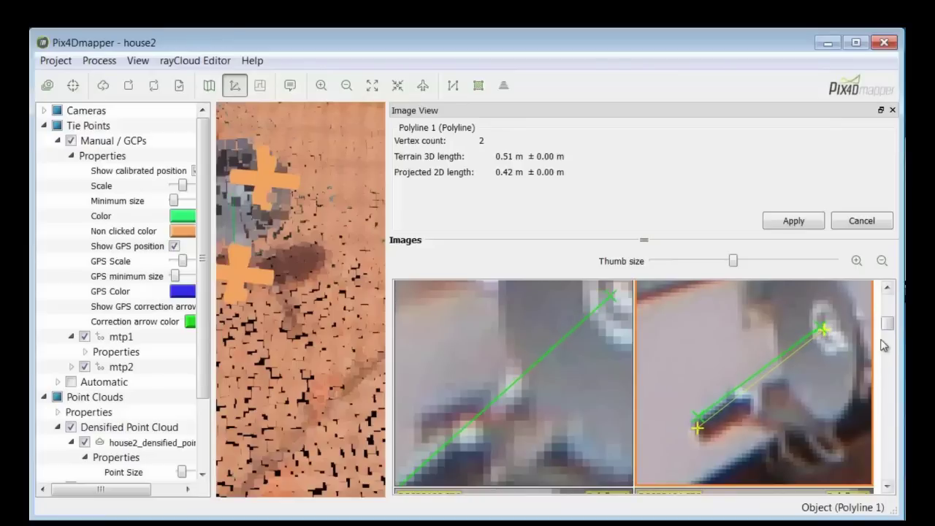
Check the polyline's position in images DSC00182.JPG to DSC00179.JPG and apply the vertex corrections
{"action": "scroll", "coordinate": [885, 323], "scroll_direction": "down", "scroll_amount": 2}
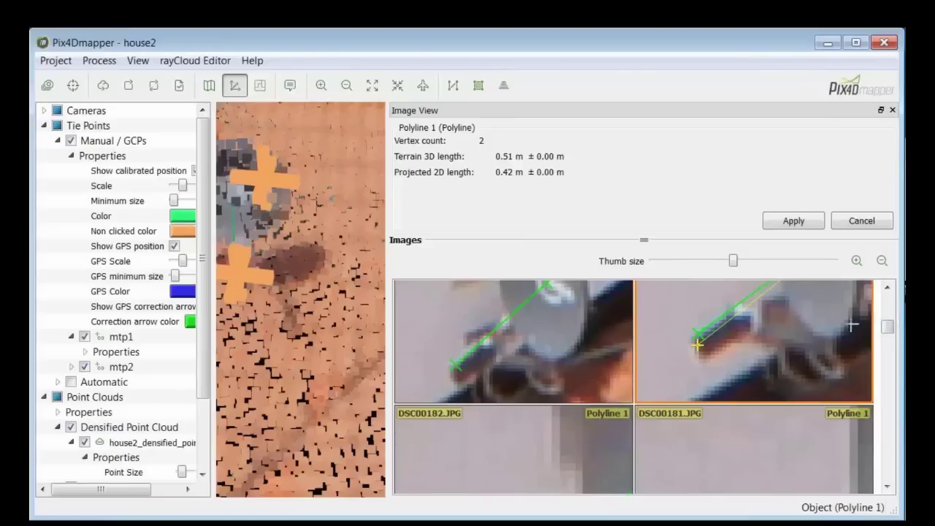
{"action": "scroll", "coordinate": [887, 328], "scroll_direction": "down", "scroll_amount": 3}
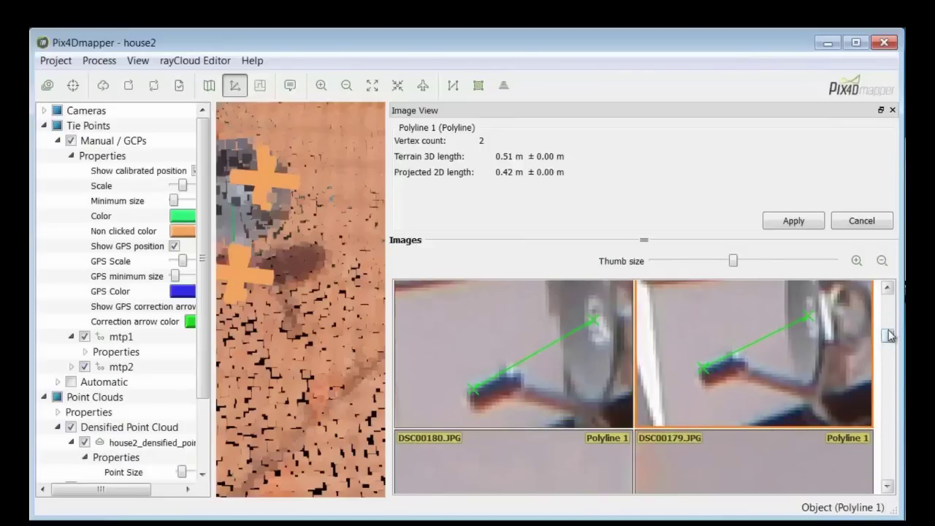
{"action": "left_click_drag", "start_coordinate": [890, 335], "coordinate": [887, 345]}
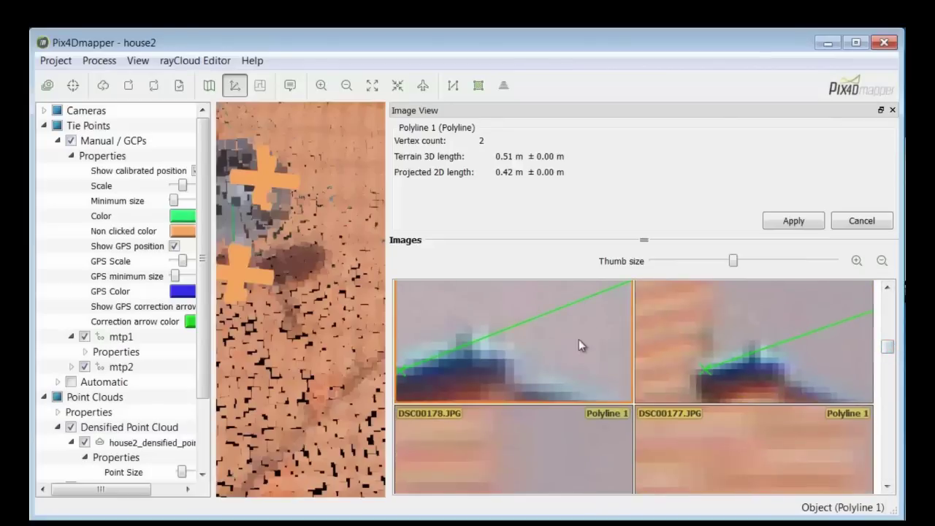
{"action": "left_click", "coordinate": [794, 222]}
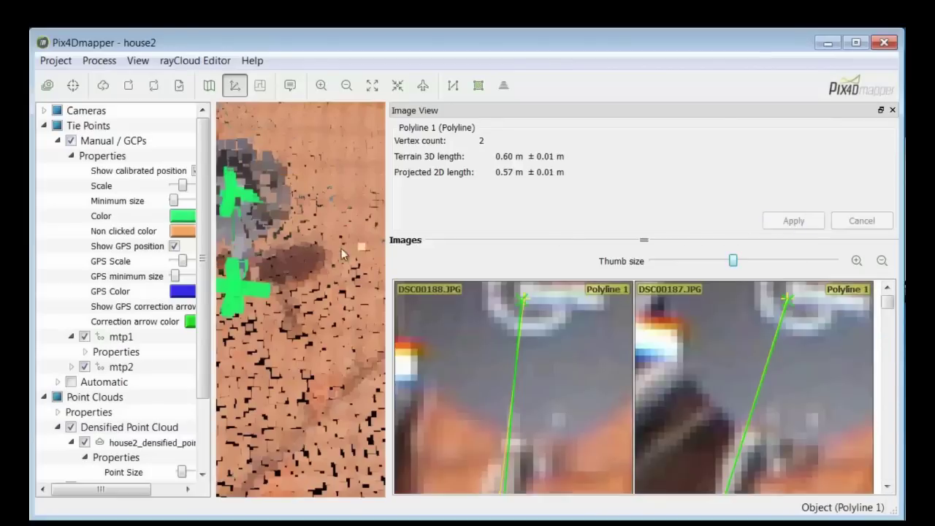
Examine the corrected dish polyline on the roof and its recalculated lengths from several angles and distances
{"action": "left_click_drag", "start_coordinate": [281, 289], "coordinate": [313, 299]}
{"action": "scroll", "coordinate": [313, 300], "scroll_direction": "down", "scroll_amount": 10}
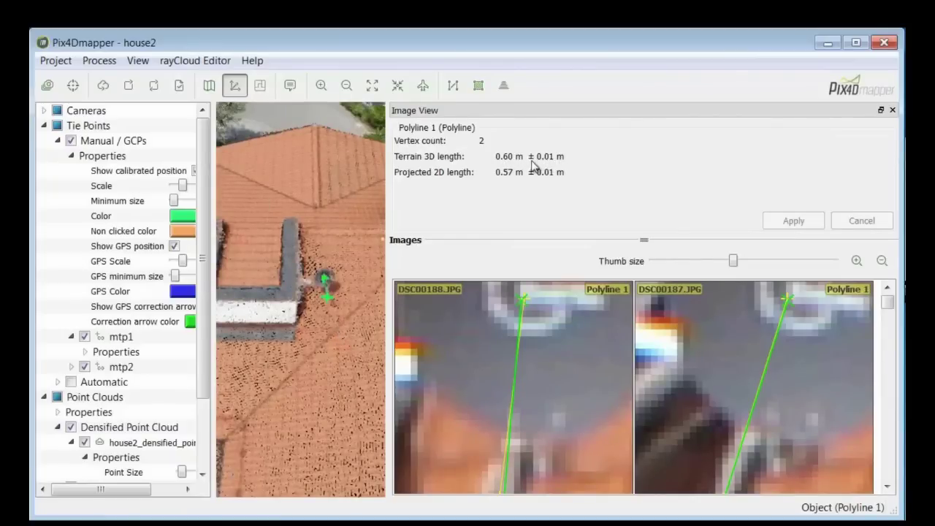
{"action": "scroll", "coordinate": [292, 364], "scroll_direction": "down", "scroll_amount": 15}
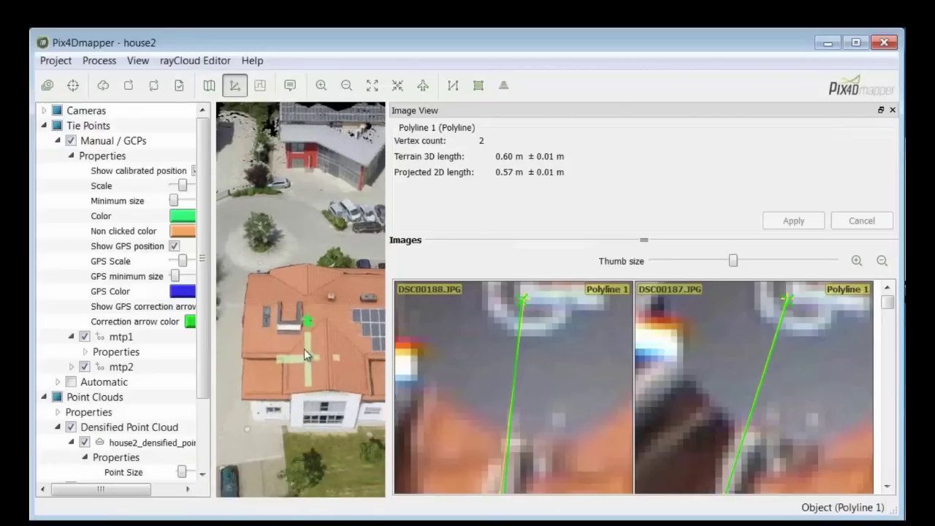
{"action": "left_click_drag", "start_coordinate": [285, 294], "coordinate": [366, 279]}
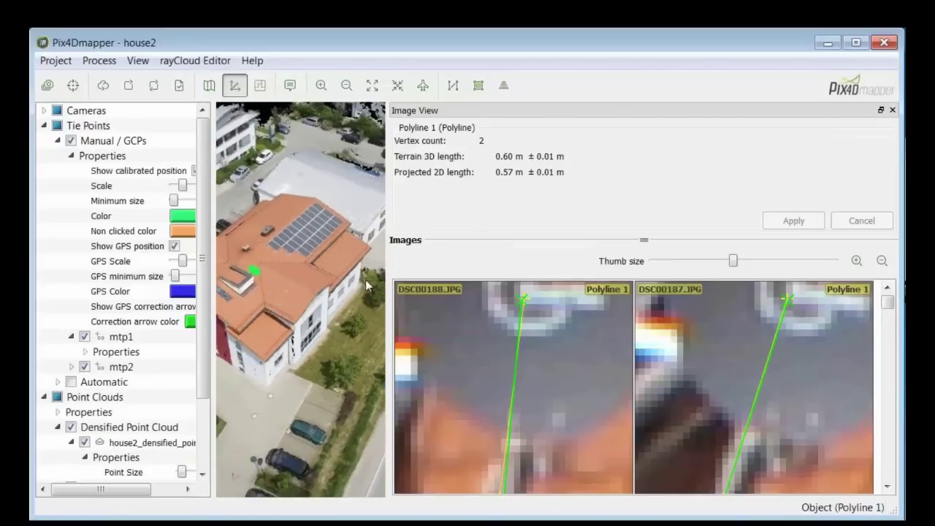
{"action": "scroll", "coordinate": [271, 296], "scroll_direction": "up", "scroll_amount": 5}
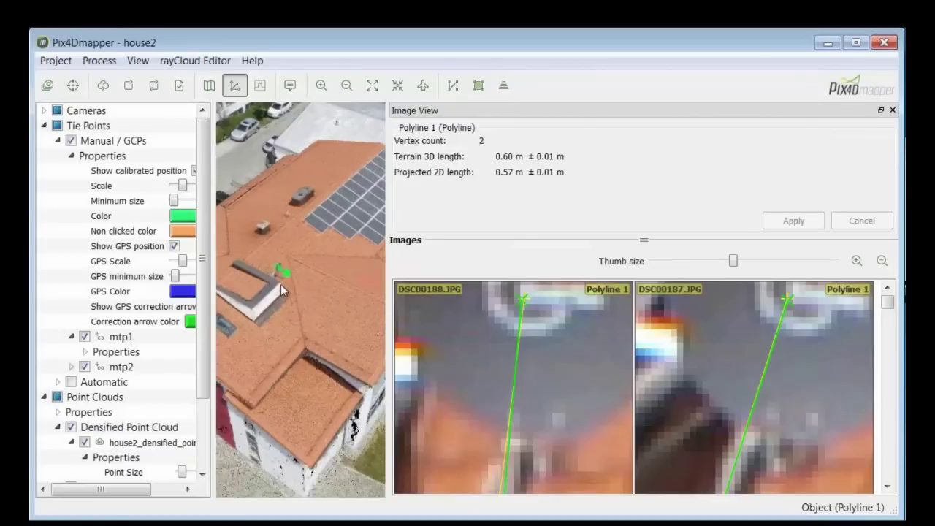
{"action": "scroll", "coordinate": [282, 285], "scroll_direction": "down", "scroll_amount": 5}
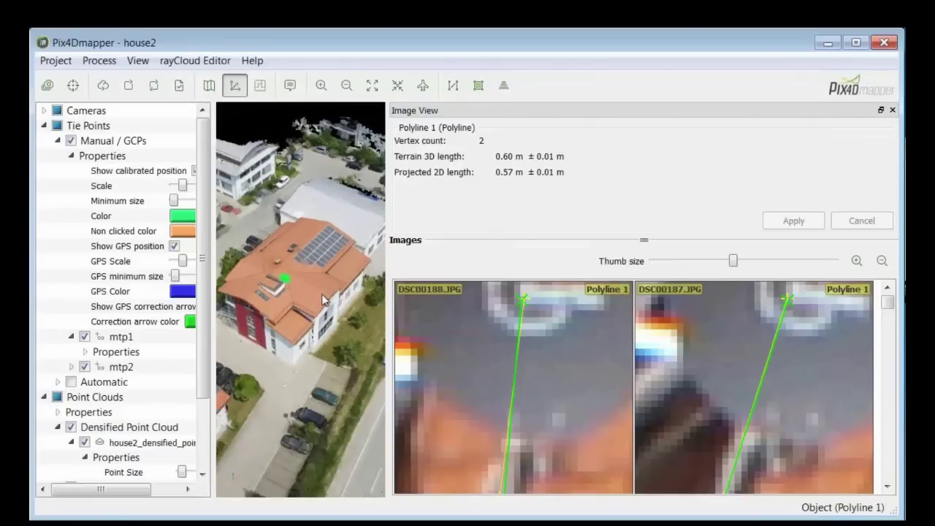
Widen the 3D view and frame the solar panel array on the orange roof
{"action": "left_click_drag", "start_coordinate": [322, 296], "coordinate": [345, 343]}
{"action": "scroll", "coordinate": [320, 285], "scroll_direction": "up", "scroll_amount": 4}
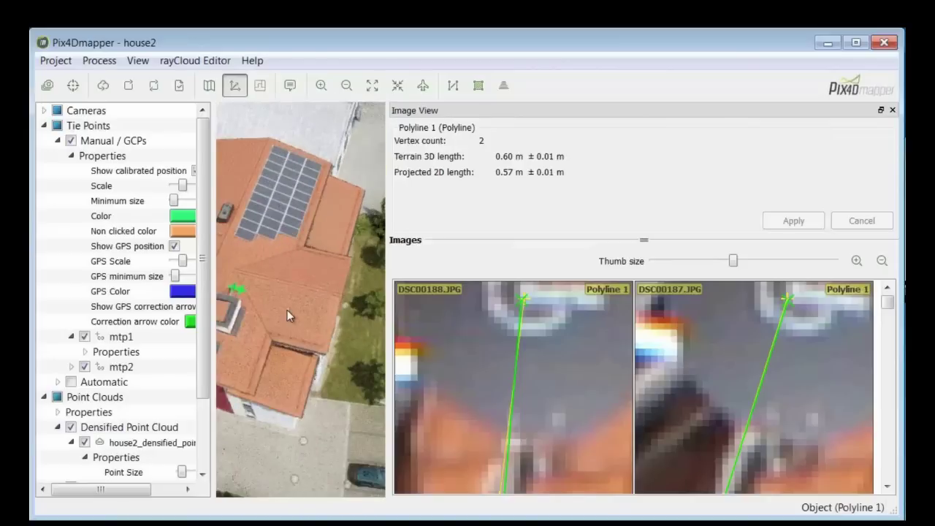
{"action": "scroll", "coordinate": [287, 310], "scroll_direction": "up", "scroll_amount": 3}
{"action": "left_click_drag", "start_coordinate": [388, 310], "coordinate": [627, 312]}
{"action": "left_click_drag", "start_coordinate": [398, 242], "coordinate": [388, 298]}
{"action": "scroll", "coordinate": [408, 267], "scroll_direction": "up", "scroll_amount": 3}
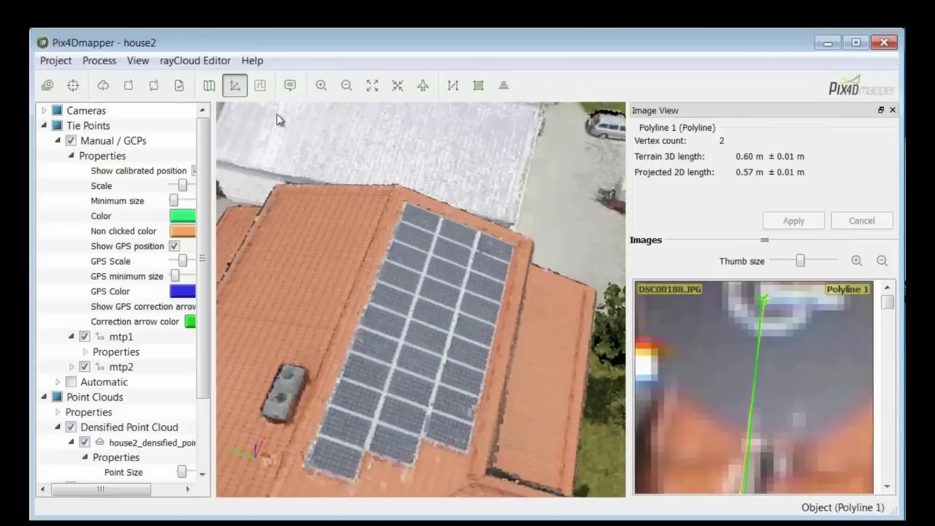
Draw an eight-vertex planar surface along the stepped outline of the solar panel array, enclosing about 51 m²
{"action": "left_click", "coordinate": [478, 86]}
{"action": "left_click", "coordinate": [407, 202]}
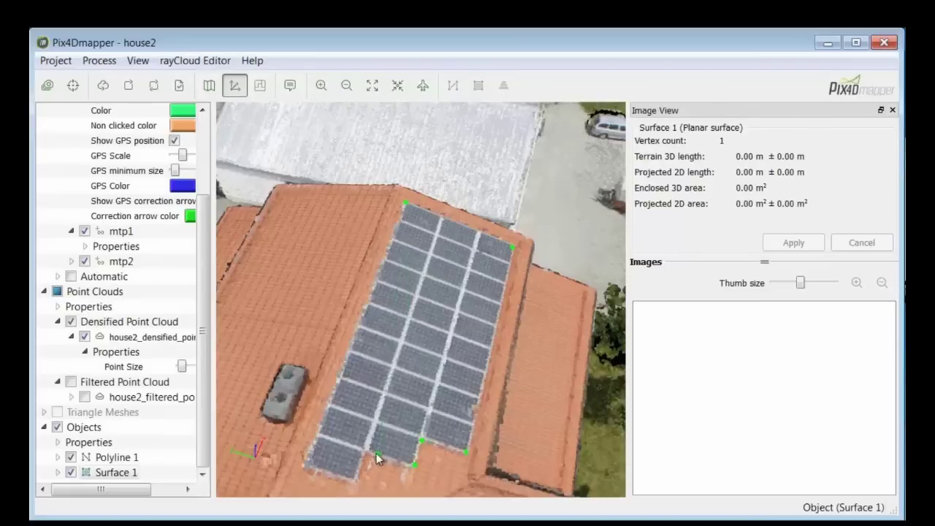
{"action": "left_click", "coordinate": [353, 483]}
{"action": "right_click", "coordinate": [303, 468]}
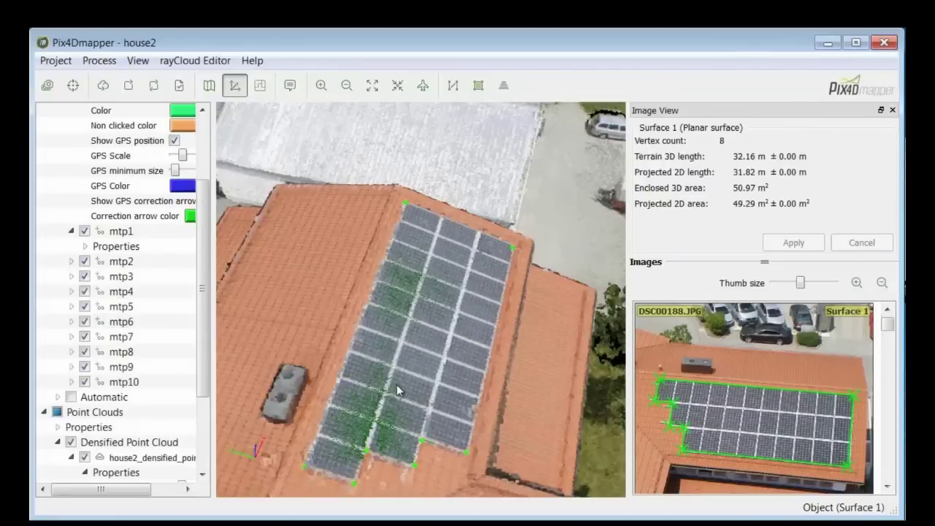
Hide the densified point cloud to examine the solar panel surface on its own, and show the point cloud again
{"action": "left_click_drag", "start_coordinate": [397, 387], "coordinate": [207, 355]}
{"action": "left_click", "coordinate": [71, 321]}
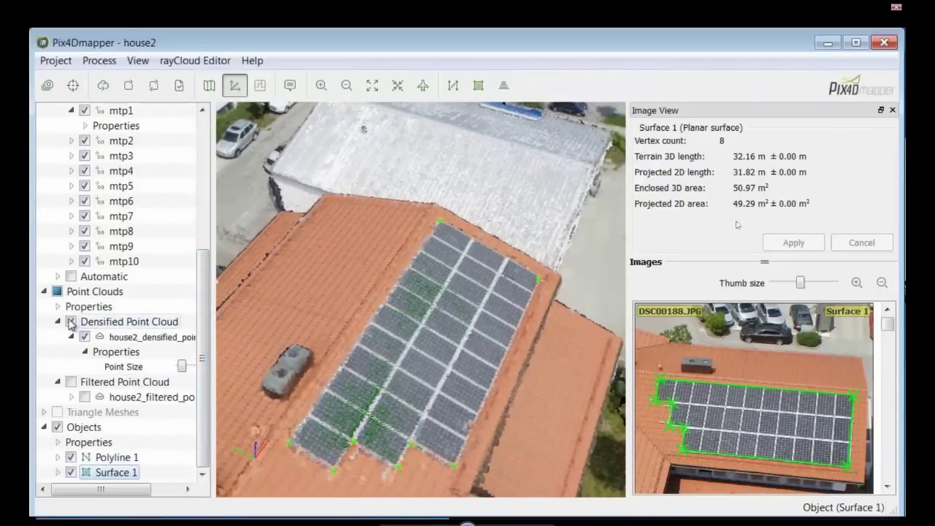
{"action": "left_click_drag", "start_coordinate": [361, 386], "coordinate": [317, 285]}
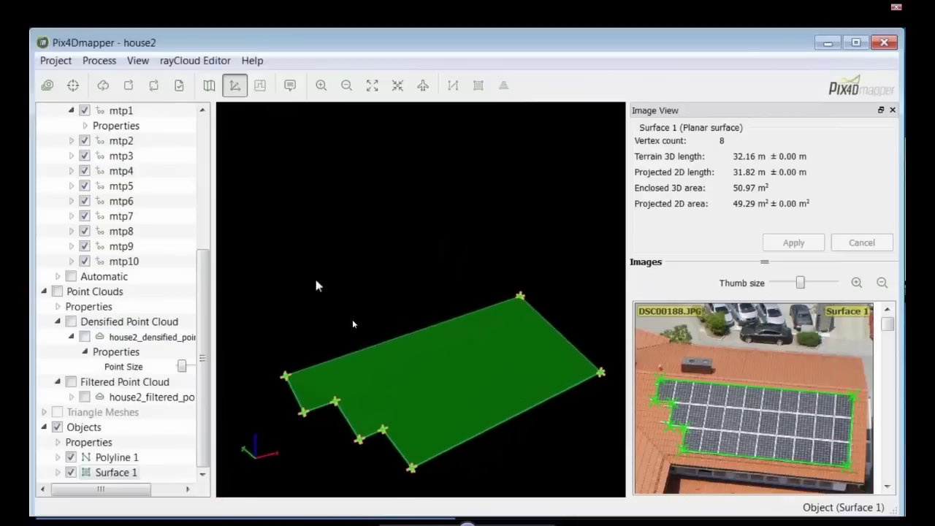
{"action": "right_click_drag", "start_coordinate": [429, 375], "coordinate": [385, 340]}
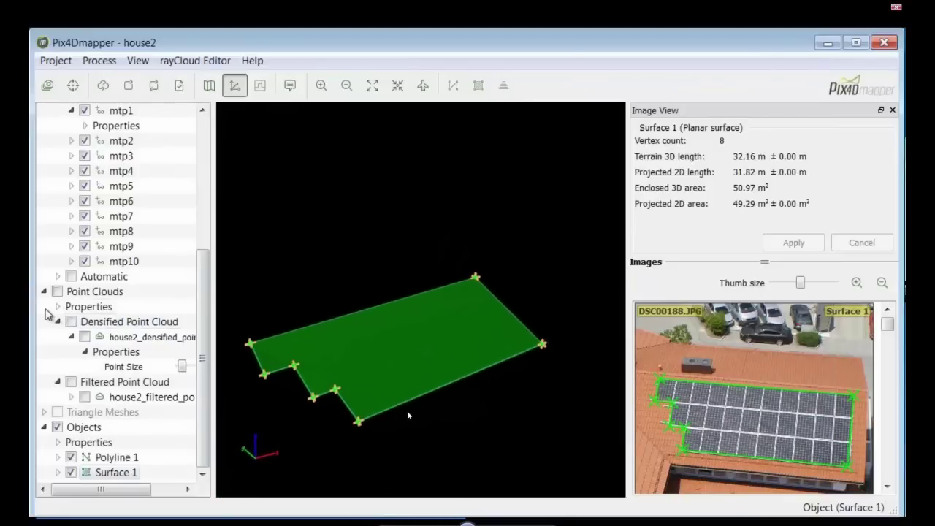
{"action": "left_click", "coordinate": [71, 322]}
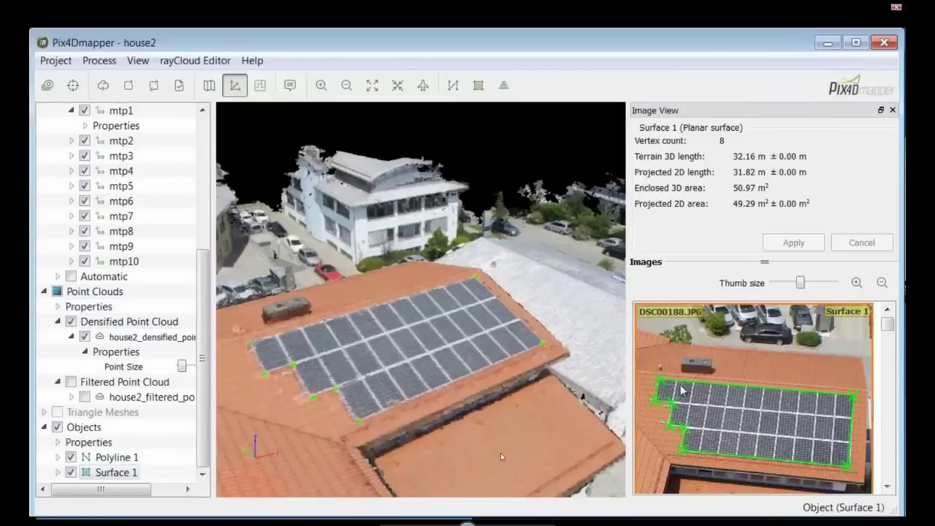
Mark the surface's upper-left vertex and the vertex below it at the solar panel frame corners in DSC00188.JPG
{"action": "scroll", "coordinate": [823, 457], "scroll_direction": "up", "scroll_amount": 2}
{"action": "scroll", "coordinate": [763, 393], "scroll_direction": "up", "scroll_amount": 5}
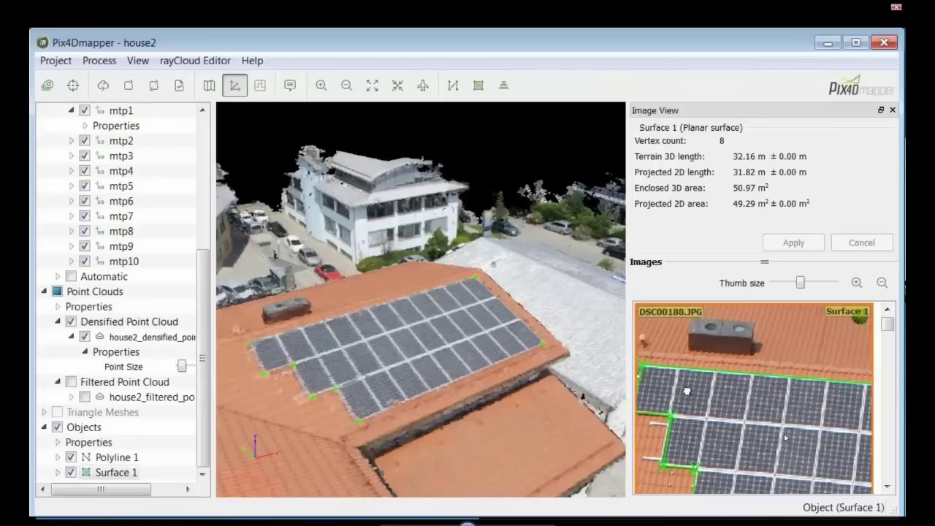
{"action": "scroll", "coordinate": [706, 367], "scroll_direction": "up", "scroll_amount": 4}
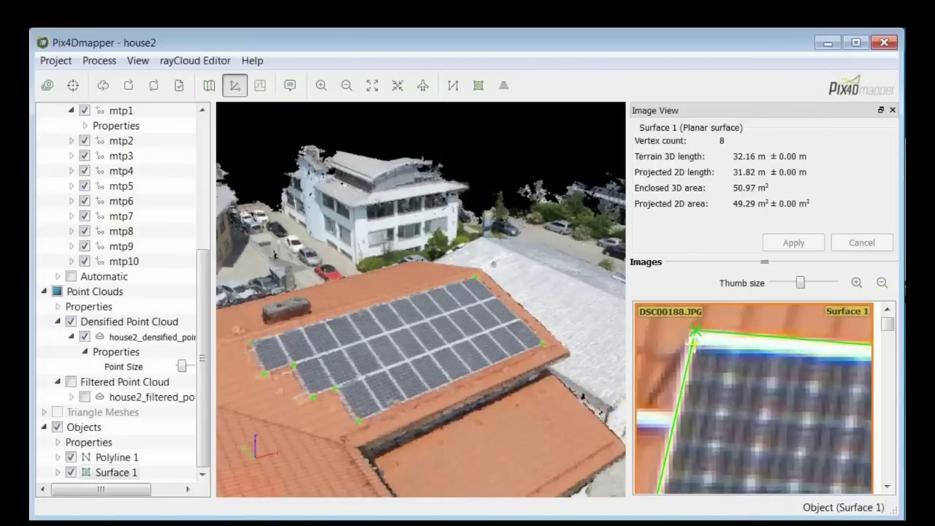
{"action": "left_click", "coordinate": [694, 342]}
{"action": "left_click_drag", "start_coordinate": [707, 431], "coordinate": [731, 314]}
{"action": "left_click", "coordinate": [687, 405]}
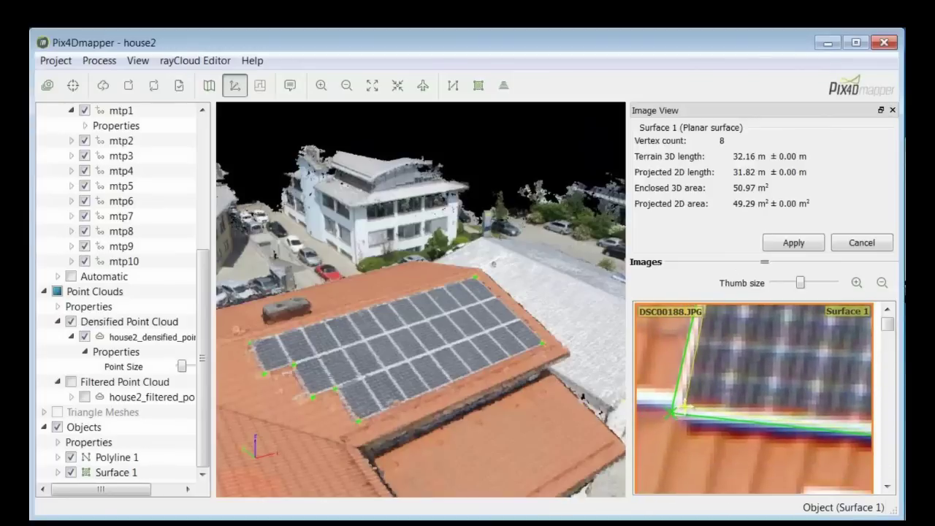
Mark the surface's upper-right vertex at the outer corner of the solar panel frame in DSC00188.JPG
{"action": "scroll", "coordinate": [756, 394], "scroll_direction": "down", "scroll_amount": 3}
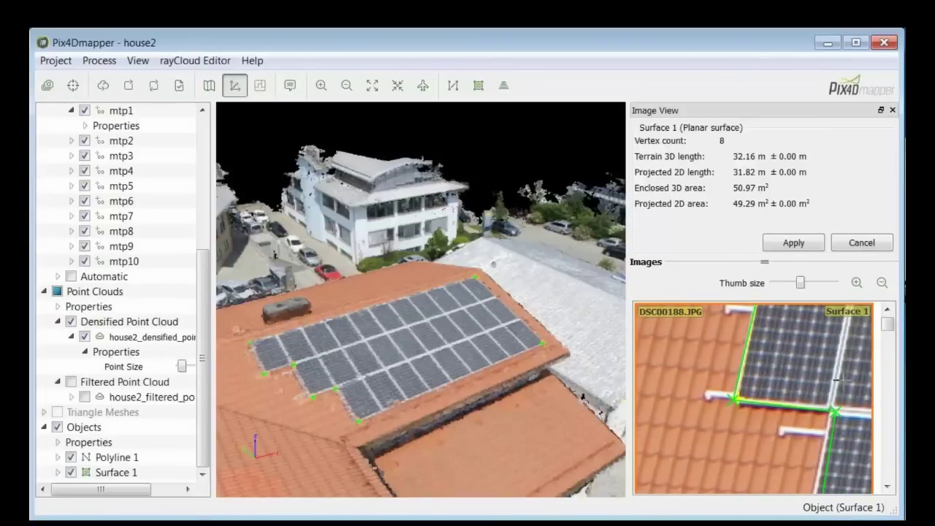
{"action": "left_click_drag", "start_coordinate": [837, 374], "coordinate": [617, 393]}
{"action": "scroll", "coordinate": [767, 359], "scroll_direction": "down", "scroll_amount": 2}
{"action": "scroll", "coordinate": [727, 340], "scroll_direction": "up", "scroll_amount": 5}
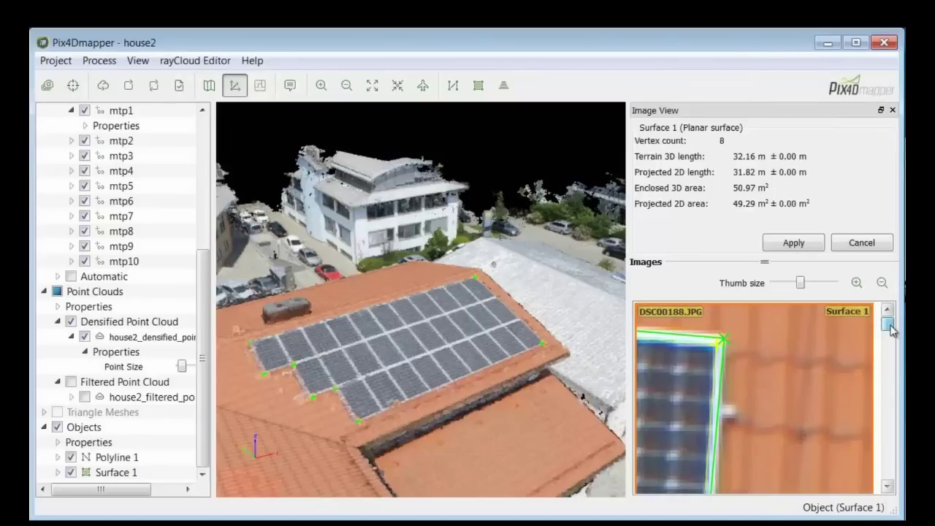
Mark the surface's upper-left vertex at the solar panel frame corner in the image following DSC00188.JPG
{"action": "left_click_drag", "start_coordinate": [890, 326], "coordinate": [890, 330]}
{"action": "scroll", "coordinate": [668, 327], "scroll_direction": "up", "scroll_amount": 4}
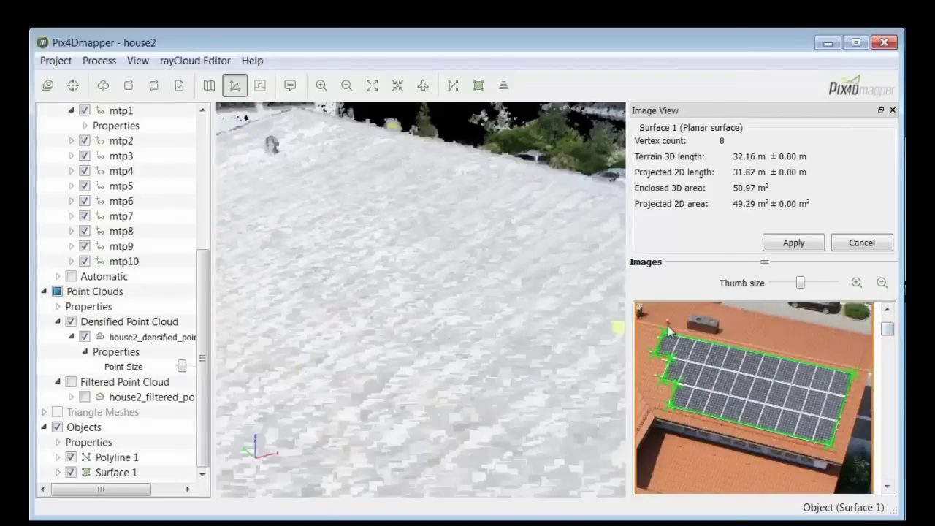
{"action": "scroll", "coordinate": [662, 326], "scroll_direction": "up", "scroll_amount": 5}
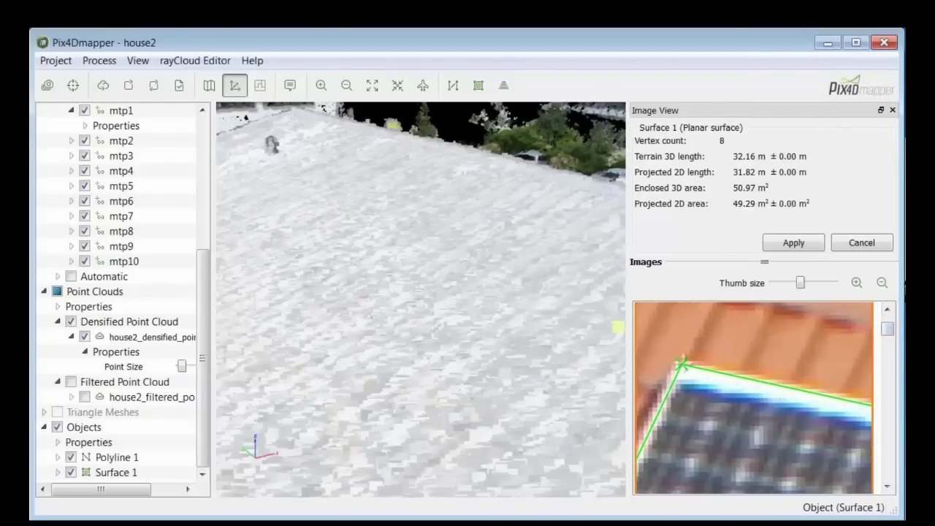
{"action": "left_click", "coordinate": [679, 381]}
{"action": "scroll", "coordinate": [759, 432], "scroll_direction": "down", "scroll_amount": 2}
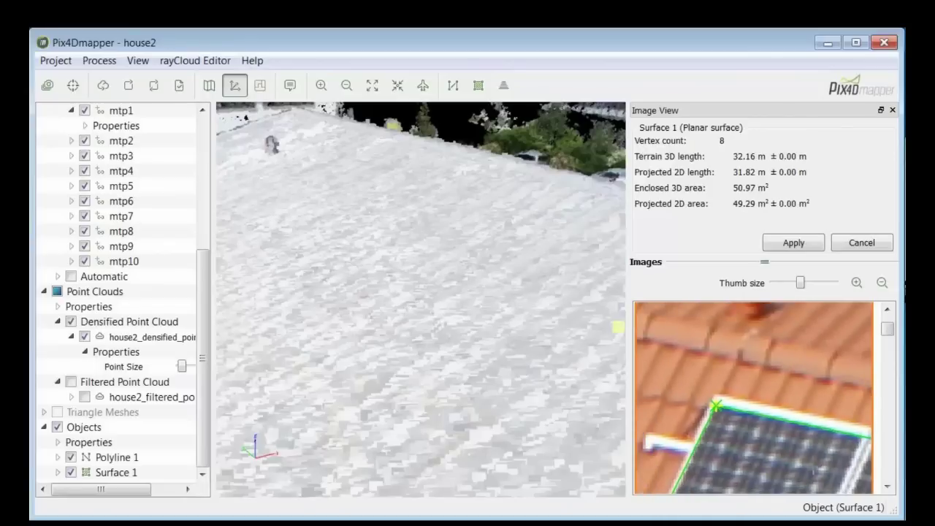
Mark the surface's upper-right vertex at the solar panel frame corner in that same second image
{"action": "left_click_drag", "start_coordinate": [800, 462], "coordinate": [532, 390]}
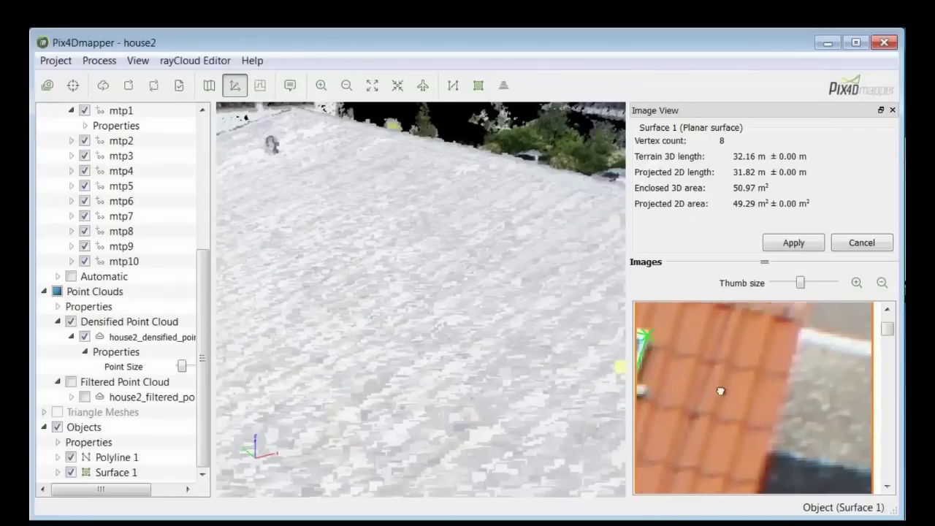
{"action": "scroll", "coordinate": [810, 381], "scroll_direction": "up", "scroll_amount": 2}
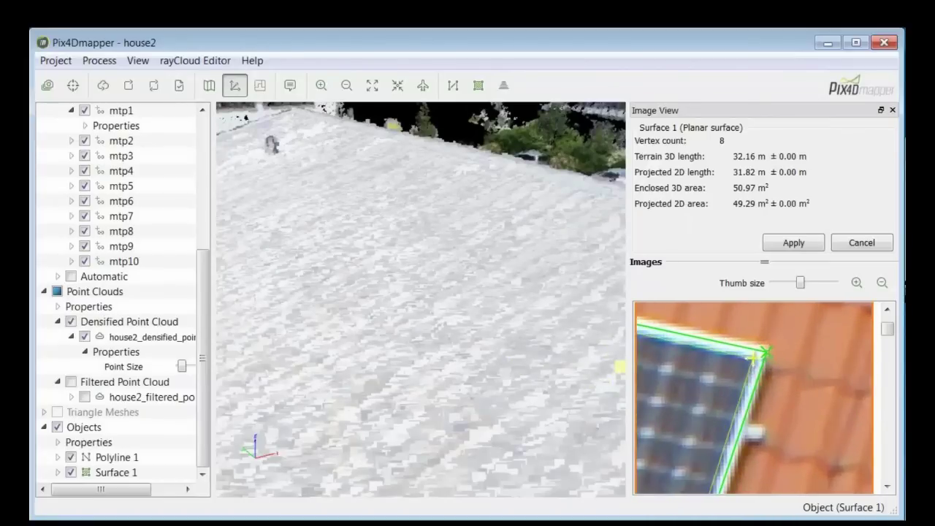
{"action": "scroll", "coordinate": [772, 395], "scroll_direction": "down", "scroll_amount": 2}
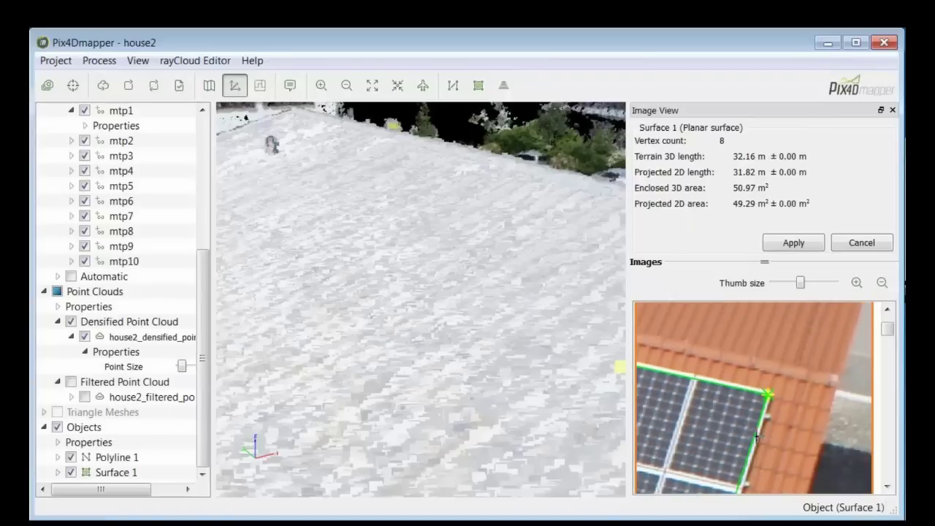
View the surface's stepped corners in the second image and close the solar.mp4 video, returning to the webinar folder
{"action": "scroll", "coordinate": [712, 438], "scroll_direction": "down", "scroll_amount": 3}
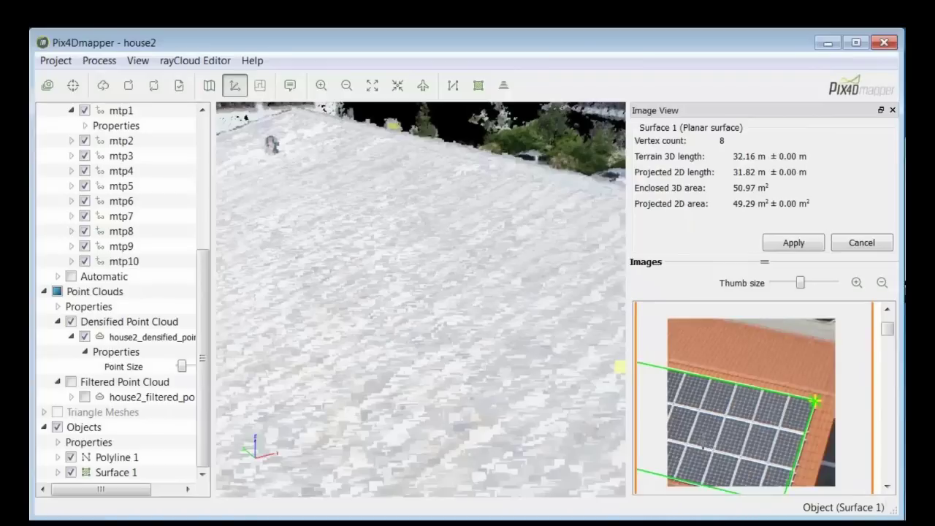
{"action": "scroll", "coordinate": [799, 436], "scroll_direction": "up", "scroll_amount": 5}
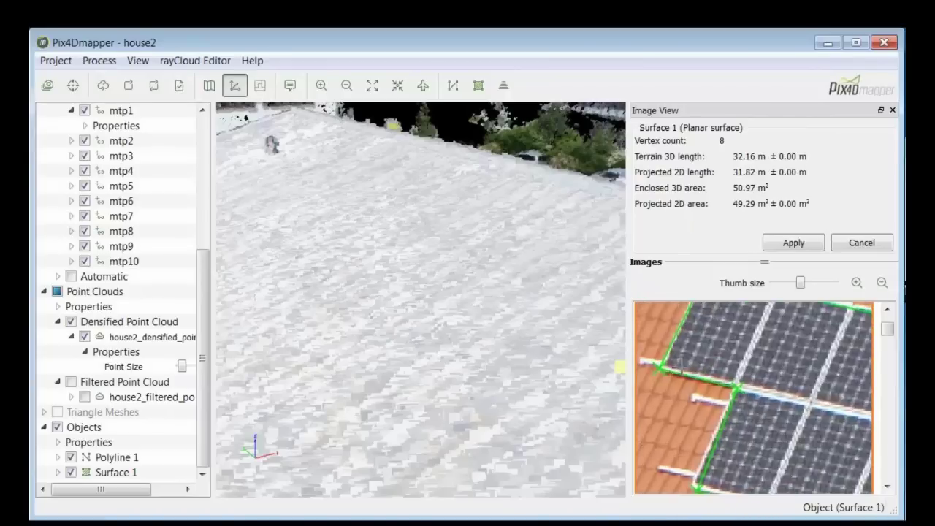
{"action": "left_click", "coordinate": [896, 9]}
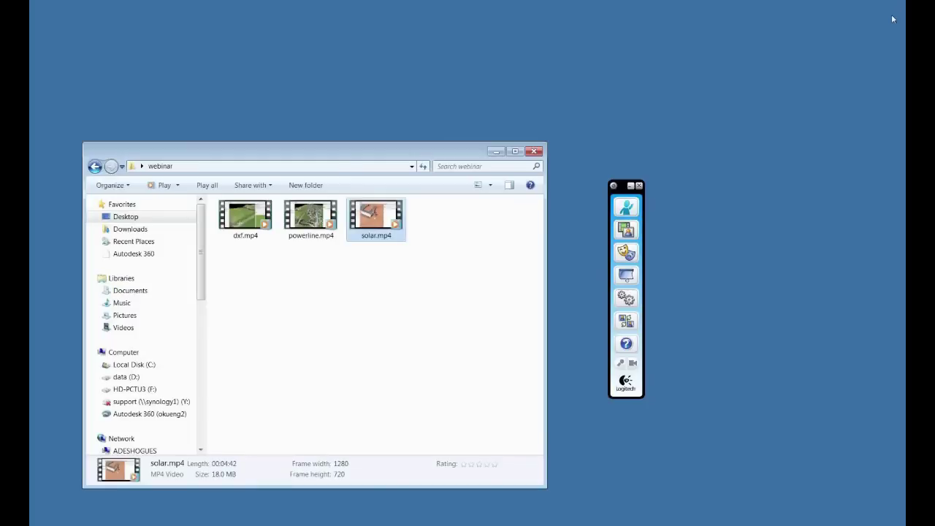
Play powerline.mp4 full screen and view the images of the power pole's base point in a widened image pane
{"action": "double_click", "coordinate": [304, 218]}
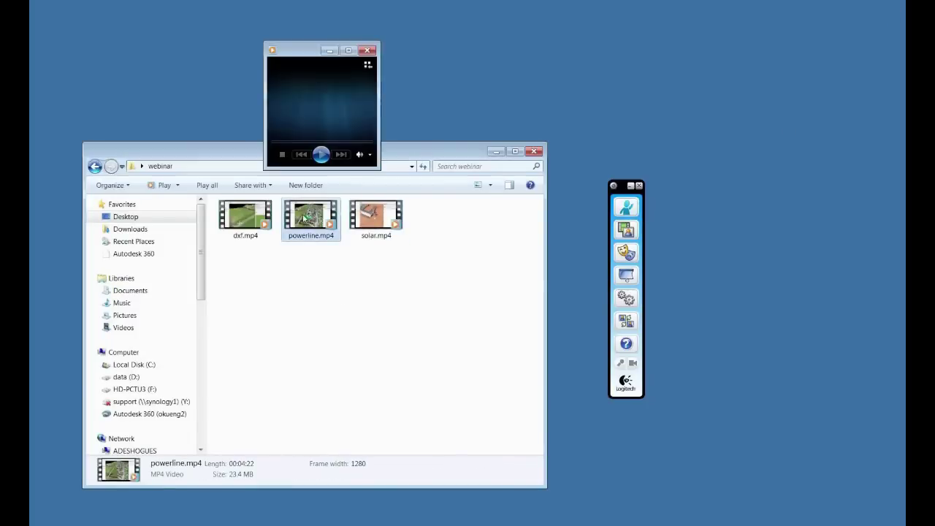
{"action": "double_click", "coordinate": [600, 292]}
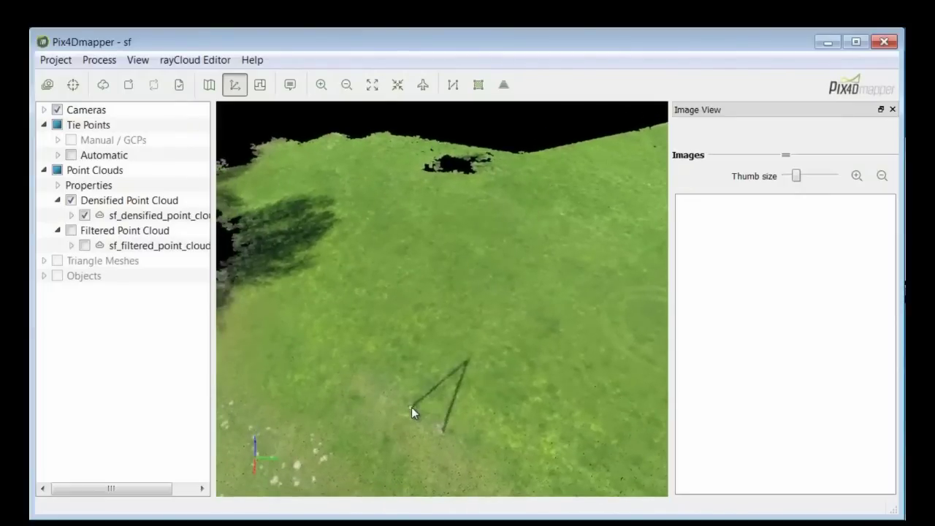
{"action": "left_click", "coordinate": [411, 407]}
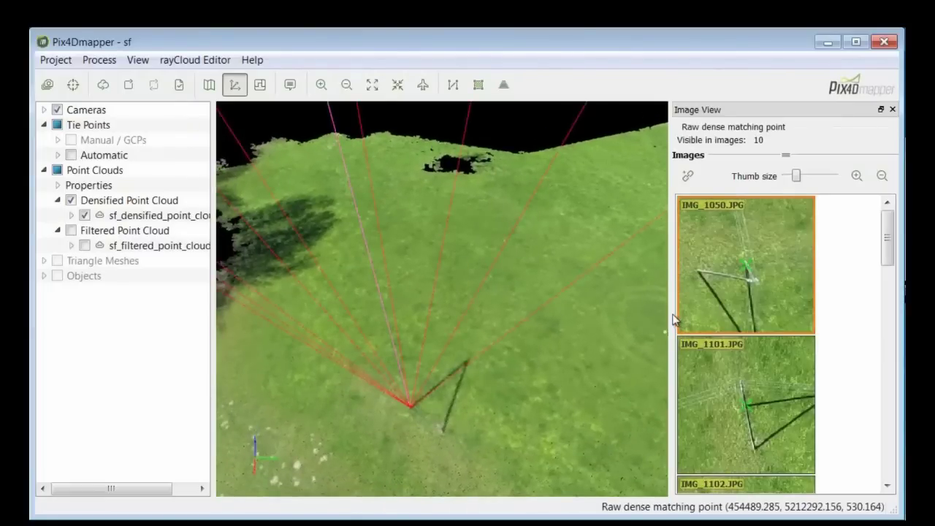
{"action": "left_click_drag", "start_coordinate": [669, 310], "coordinate": [592, 305]}
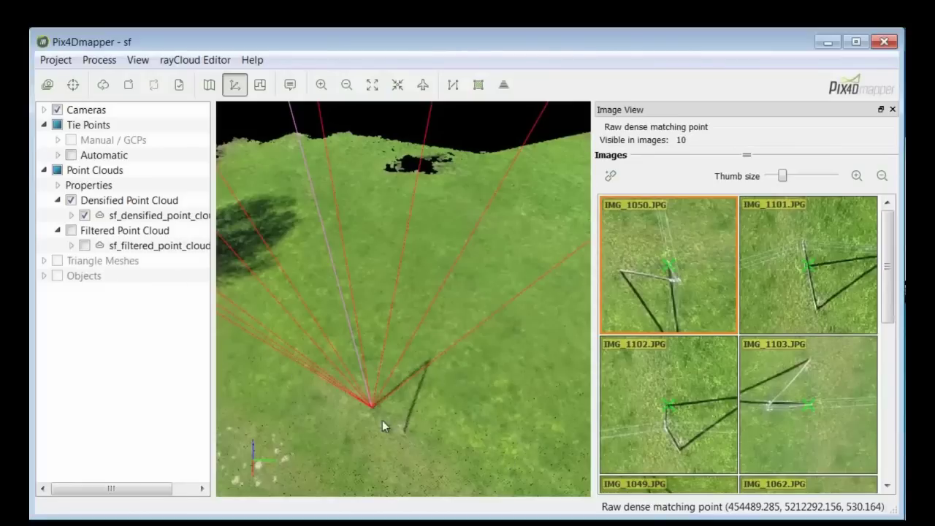
Draw a two-vertex polyline about 6.88 m long along the pole's shadow, from the pole's base to the shadow's tip
{"action": "left_click_drag", "start_coordinate": [380, 414], "coordinate": [297, 422]}
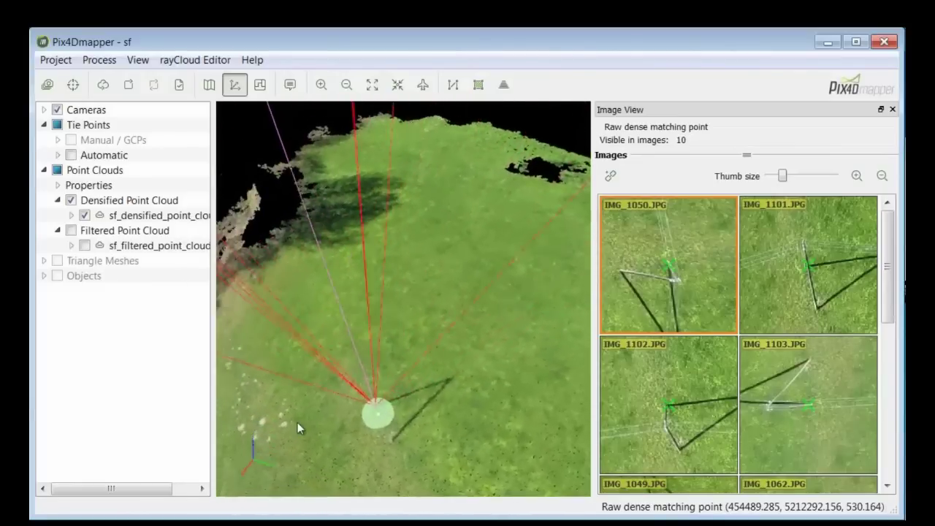
{"action": "left_click", "coordinate": [453, 86]}
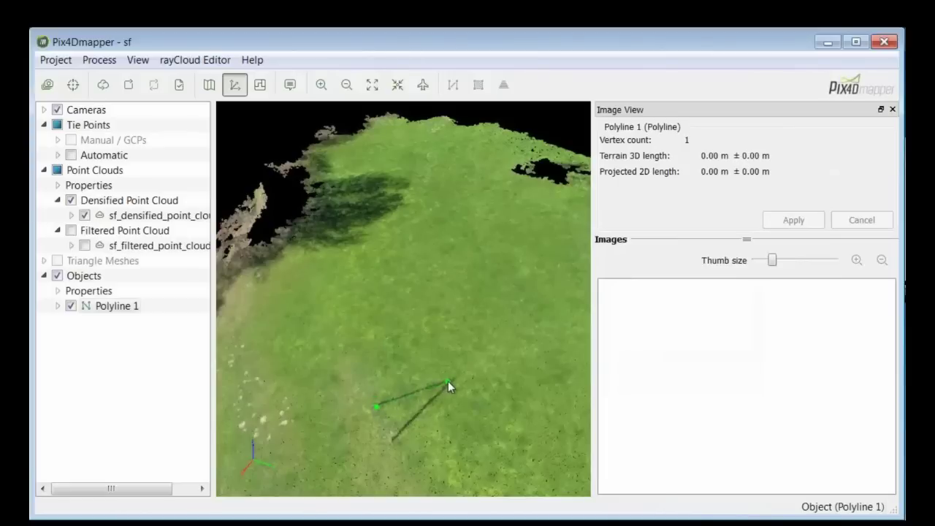
{"action": "left_click", "coordinate": [448, 381]}
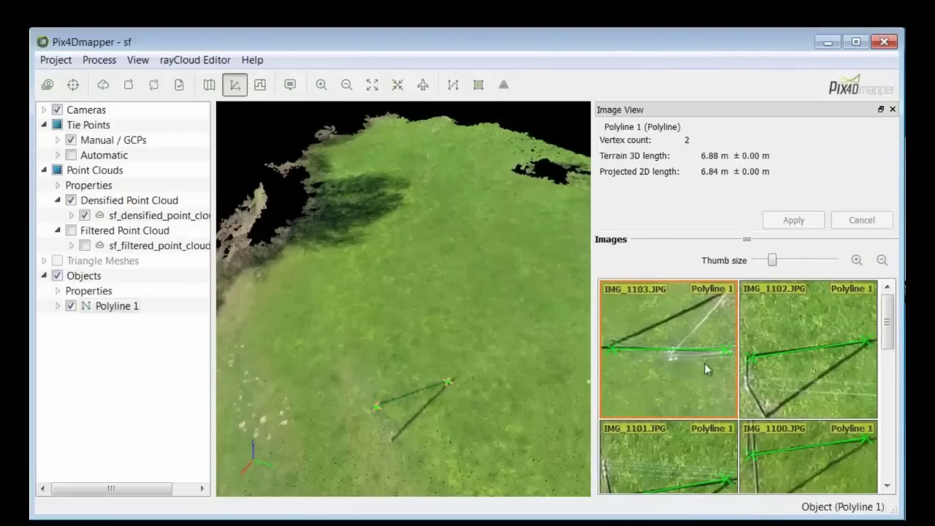
Mark the polyline's shadow-tip vertex at the top of the pole in enlarged images IMG_1103.JPG and IMG_1102.JPG
{"action": "left_click_drag", "start_coordinate": [772, 260], "coordinate": [790, 262]}
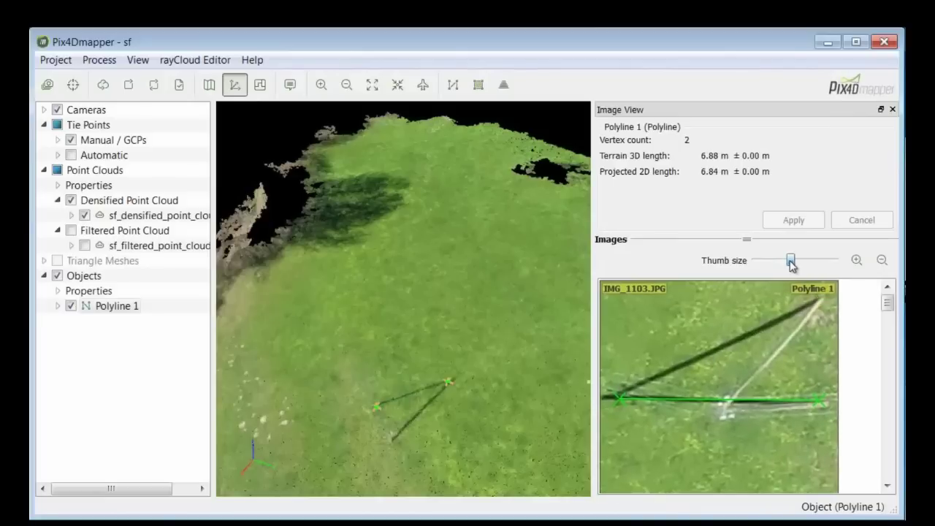
{"action": "left_click_drag", "start_coordinate": [751, 374], "coordinate": [759, 346]}
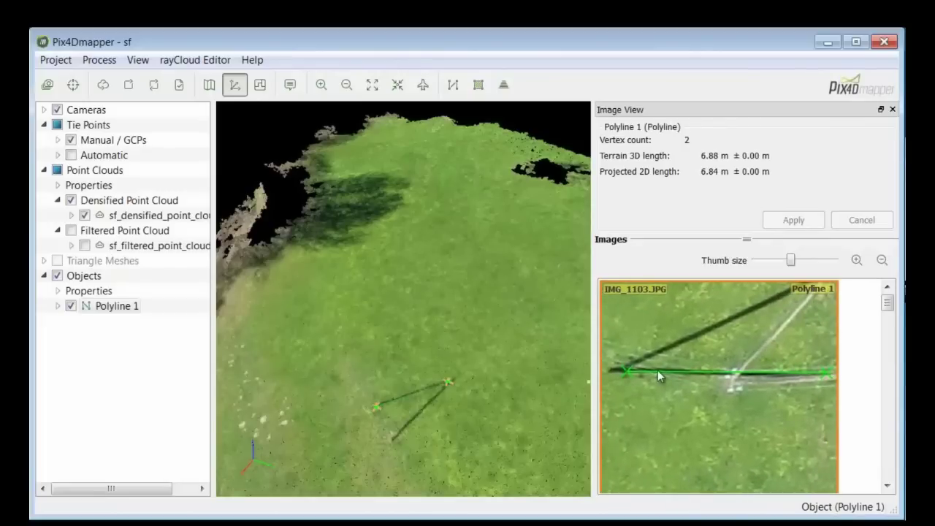
{"action": "left_click", "coordinate": [730, 383]}
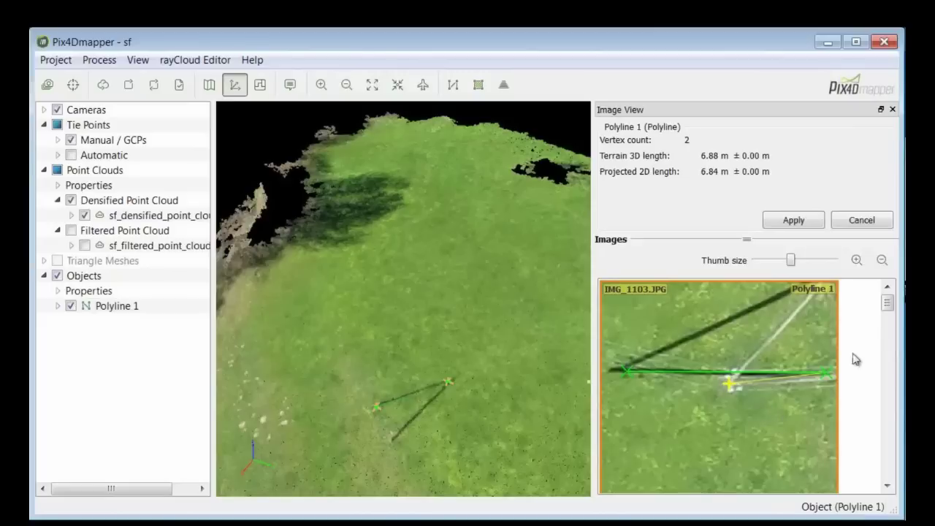
{"action": "left_click_drag", "start_coordinate": [887, 302], "coordinate": [889, 336]}
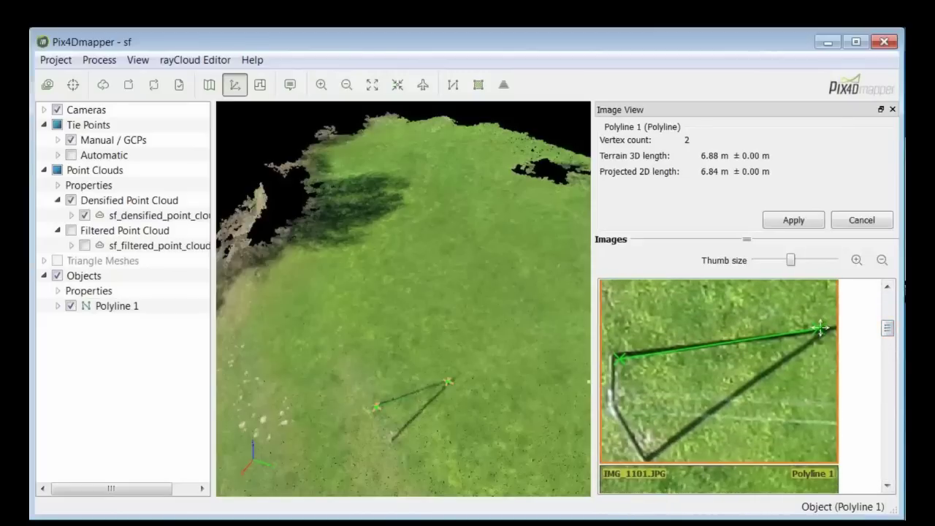
{"action": "left_click", "coordinate": [615, 404]}
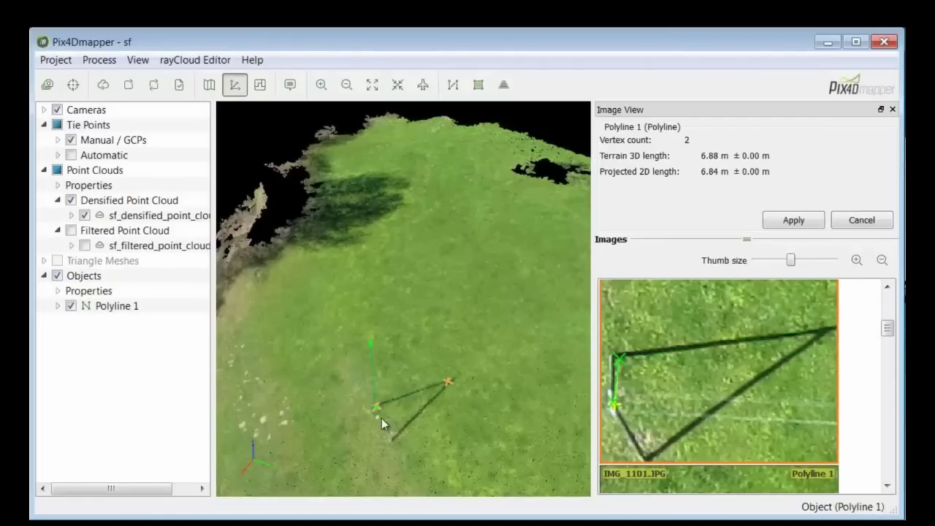
{"action": "left_click_drag", "start_coordinate": [381, 417], "coordinate": [483, 357]}
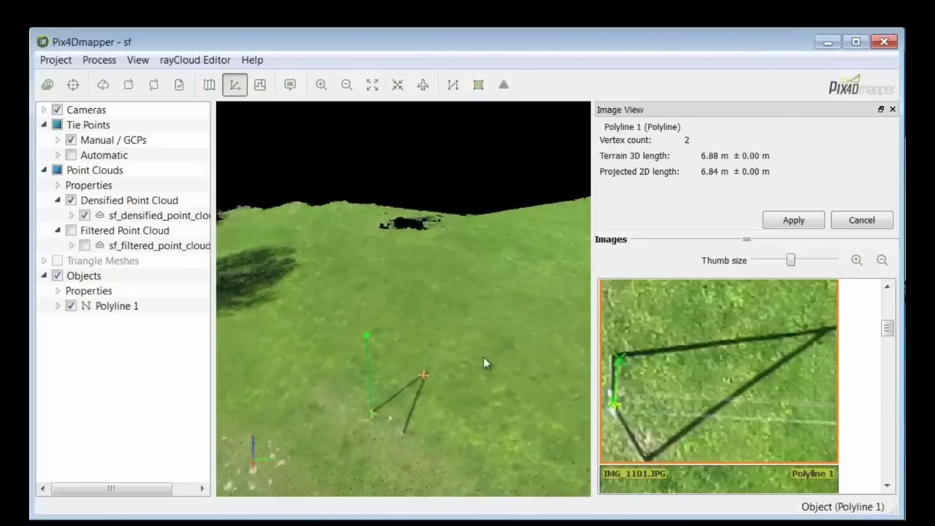
Mark the polyline's base vertex at the foot of the pole in IMG_1102.JPG and IMG_1103.JPG and apply the corrections
{"action": "left_click_drag", "start_coordinate": [673, 364], "coordinate": [738, 379]}
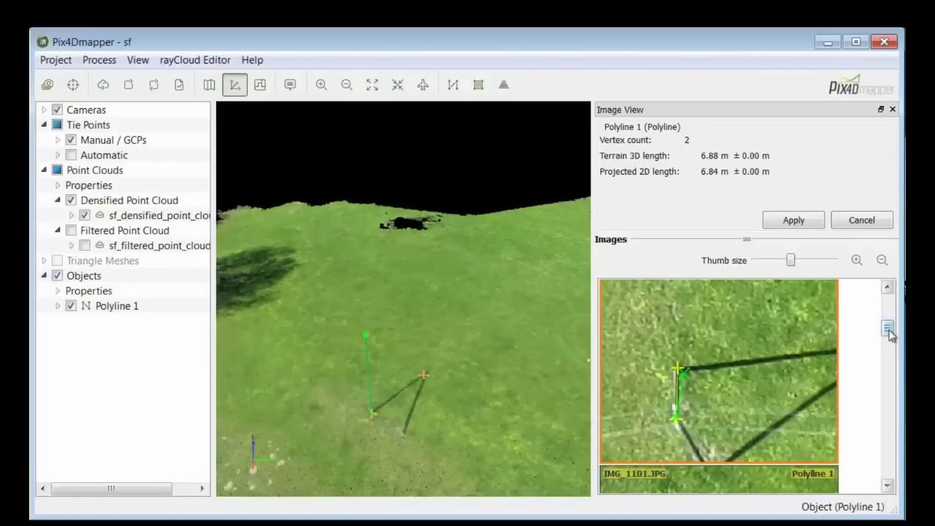
{"action": "left_click_drag", "start_coordinate": [887, 328], "coordinate": [887, 300]}
{"action": "left_click_drag", "start_coordinate": [789, 408], "coordinate": [733, 383]}
{"action": "left_click", "coordinate": [737, 386]}
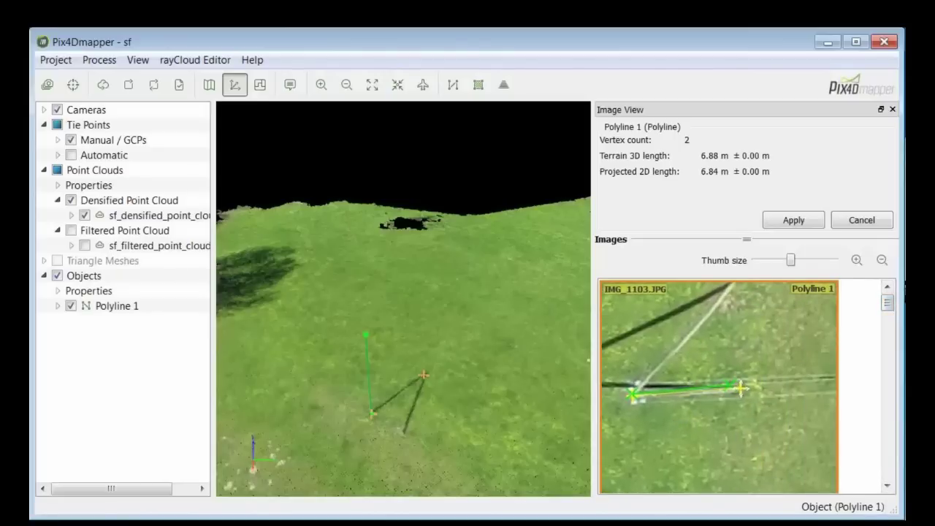
{"action": "left_click", "coordinate": [810, 223]}
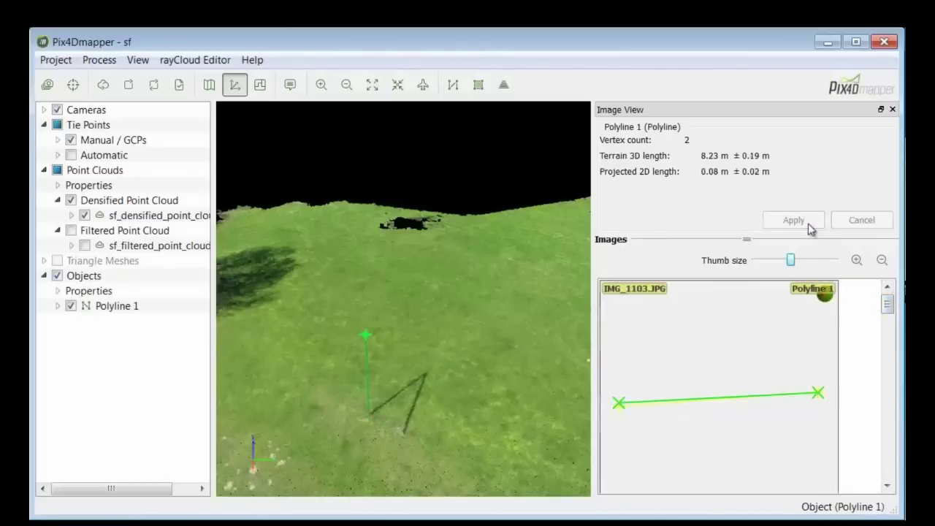
Draw a second polyline about 7.75 m long along the other shadow, from the support pole's foot to the shadow's tip
{"action": "left_click_drag", "start_coordinate": [400, 419], "coordinate": [416, 387]}
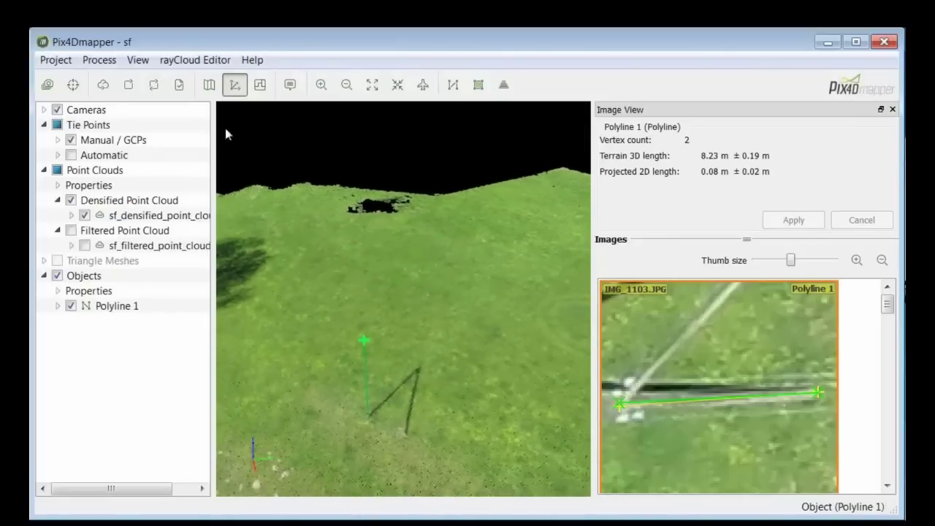
{"action": "left_click", "coordinate": [453, 85]}
{"action": "left_click", "coordinate": [413, 432]}
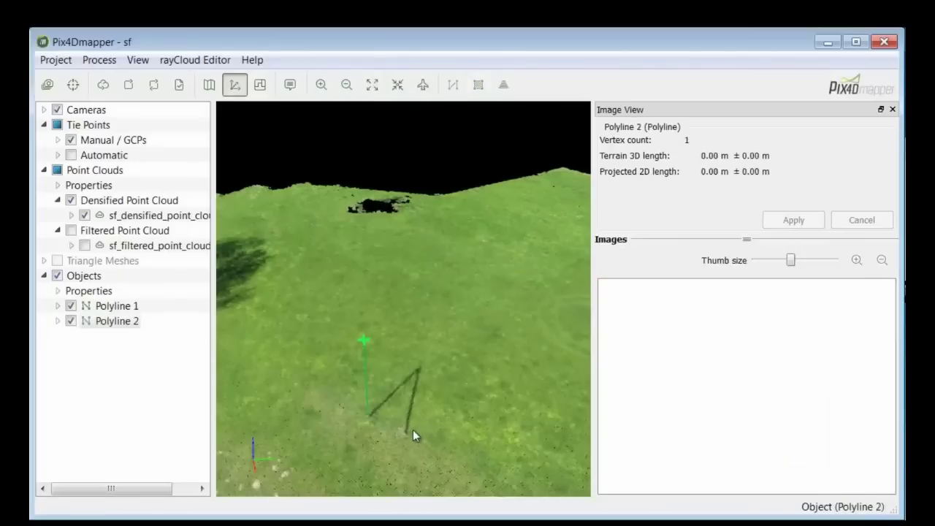
{"action": "left_click", "coordinate": [420, 369]}
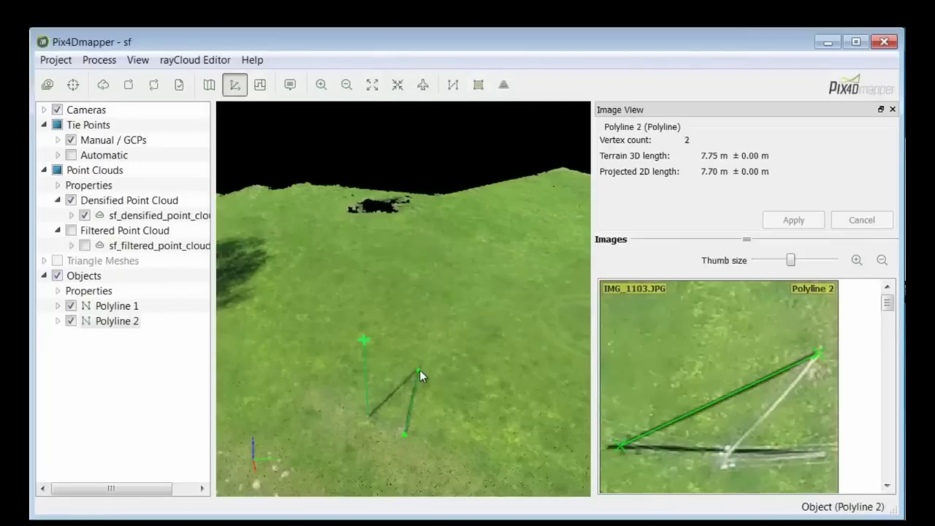
Mark the second polyline's shadow-tip vertex at the pole's top in IMG_1103.JPG and IMG_1102.JPG and apply the correction
{"action": "left_click_drag", "start_coordinate": [707, 445], "coordinate": [699, 425]}
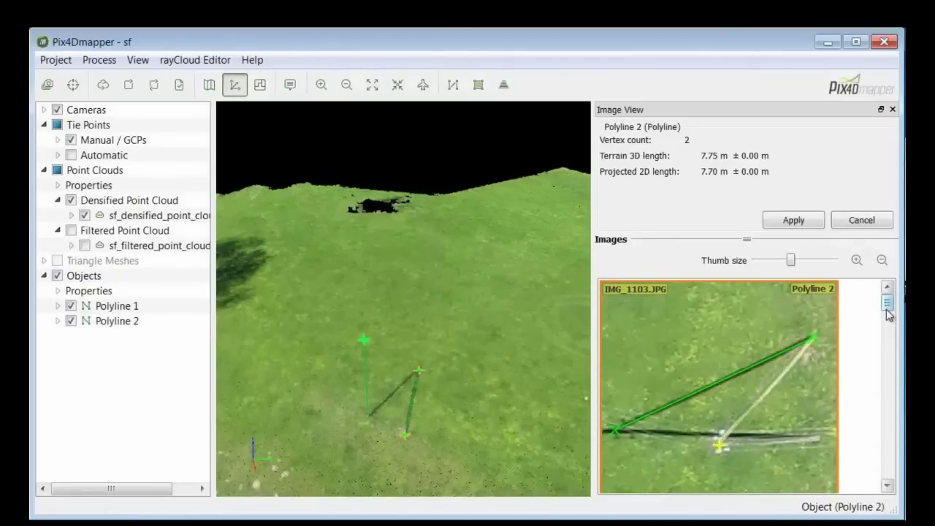
{"action": "left_click_drag", "start_coordinate": [887, 309], "coordinate": [888, 334]}
{"action": "scroll", "coordinate": [799, 386], "scroll_direction": "down", "scroll_amount": 1}
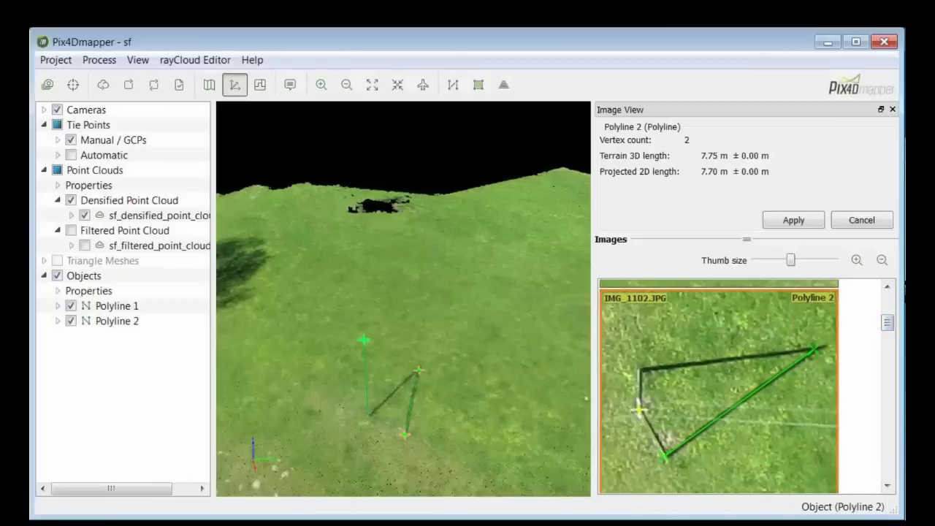
{"action": "left_click", "coordinate": [638, 411]}
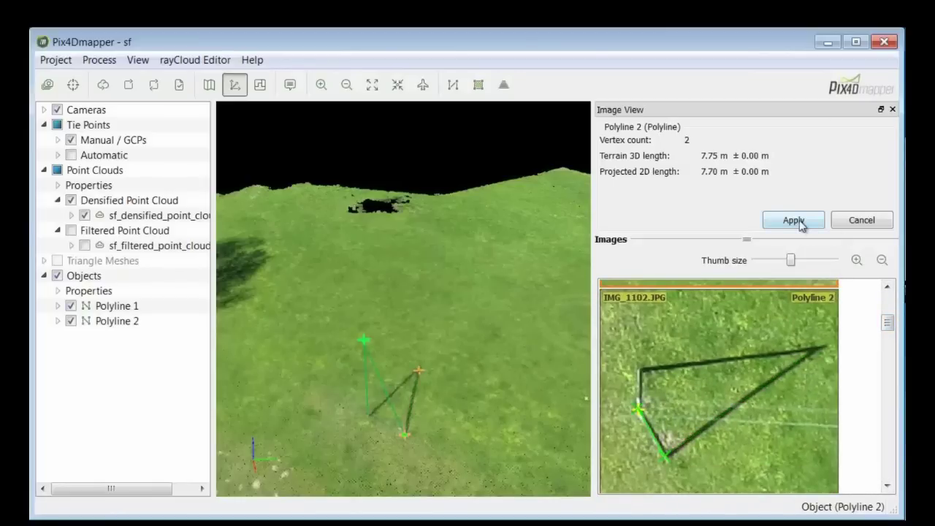
{"action": "left_click", "coordinate": [801, 225]}
Examine the other power pole near the railway through the images of points on its shadow and at its base
{"action": "mouse_move", "coordinate": [430, 393]}
{"action": "left_mouse_down"}
{"action": "mouse_move", "coordinate": [492, 369]}
{"action": "mouse_move", "coordinate": [537, 319]}
{"action": "mouse_move", "coordinate": [495, 370]}
{"action": "mouse_move", "coordinate": [423, 396]}
{"action": "left_mouse_up"}
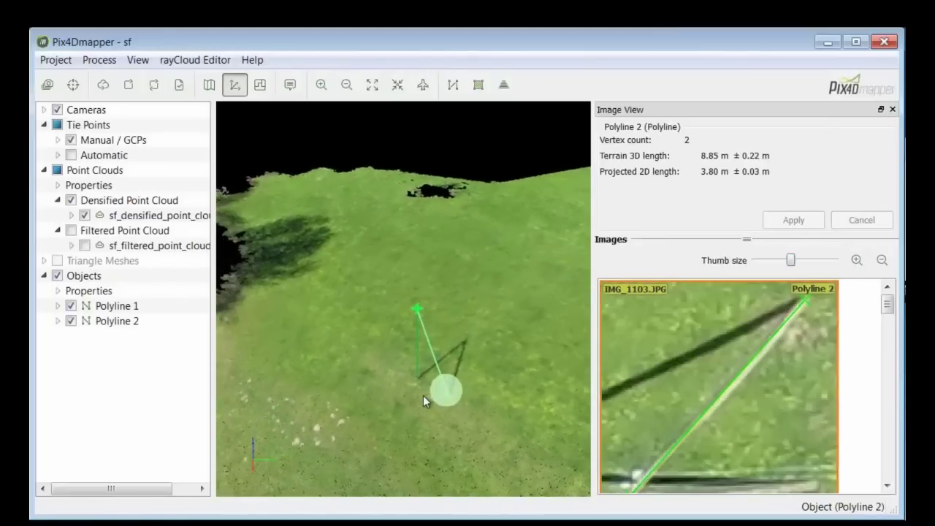
{"action": "right_click_drag", "start_coordinate": [406, 445], "coordinate": [486, 244]}
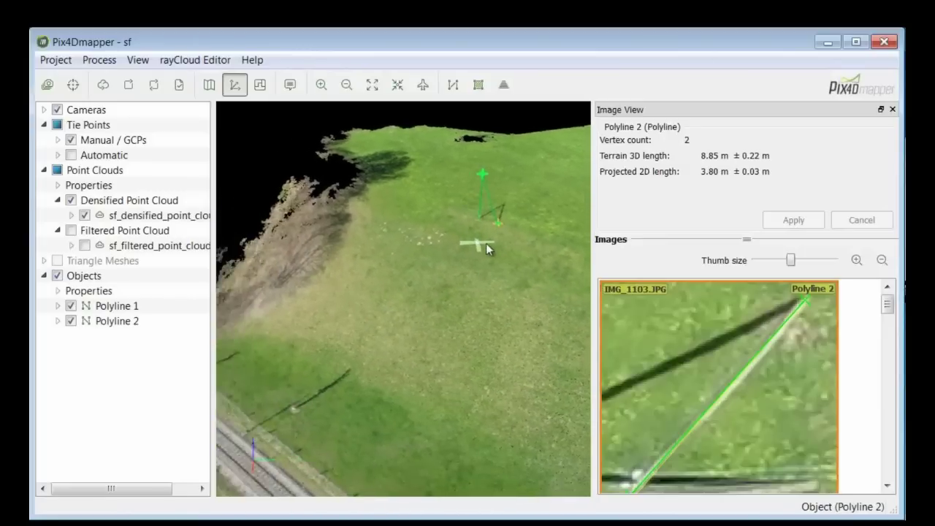
{"action": "left_click_drag", "start_coordinate": [389, 430], "coordinate": [518, 432]}
{"action": "scroll", "coordinate": [380, 437], "scroll_direction": "up", "scroll_amount": 5}
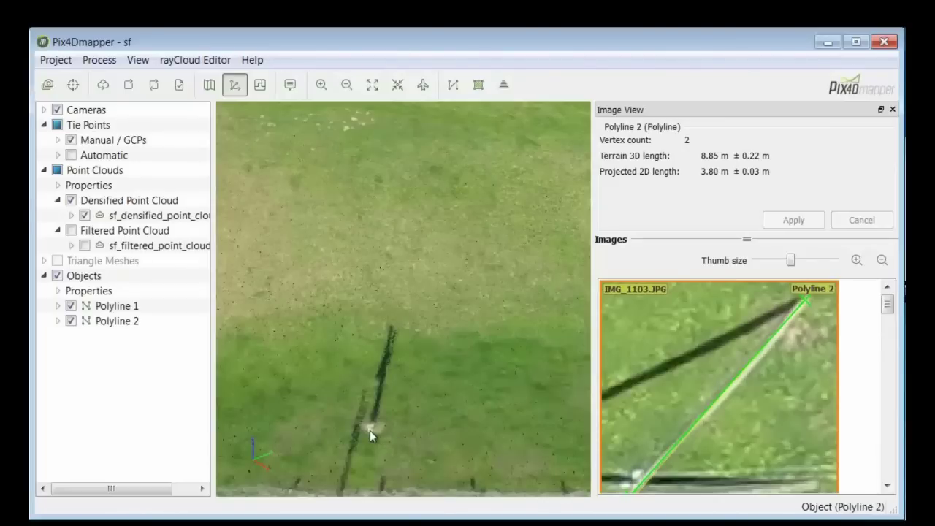
{"action": "left_click", "coordinate": [384, 377]}
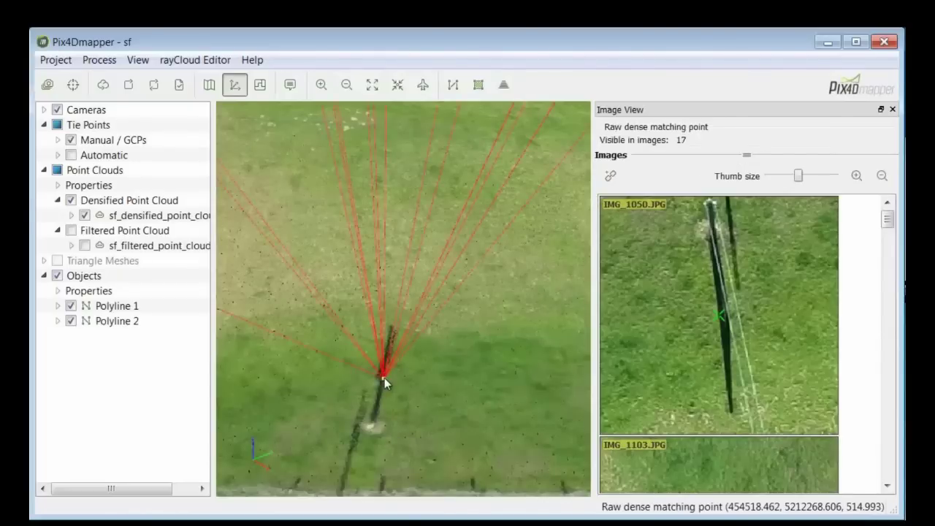
{"action": "scroll", "coordinate": [731, 321], "scroll_direction": "down", "scroll_amount": 5}
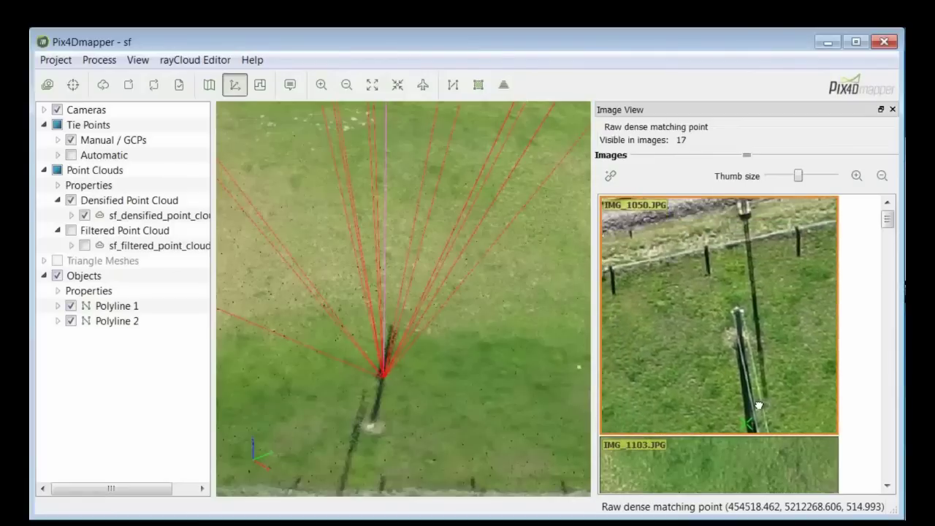
{"action": "left_click_drag", "start_coordinate": [760, 443], "coordinate": [750, 414]}
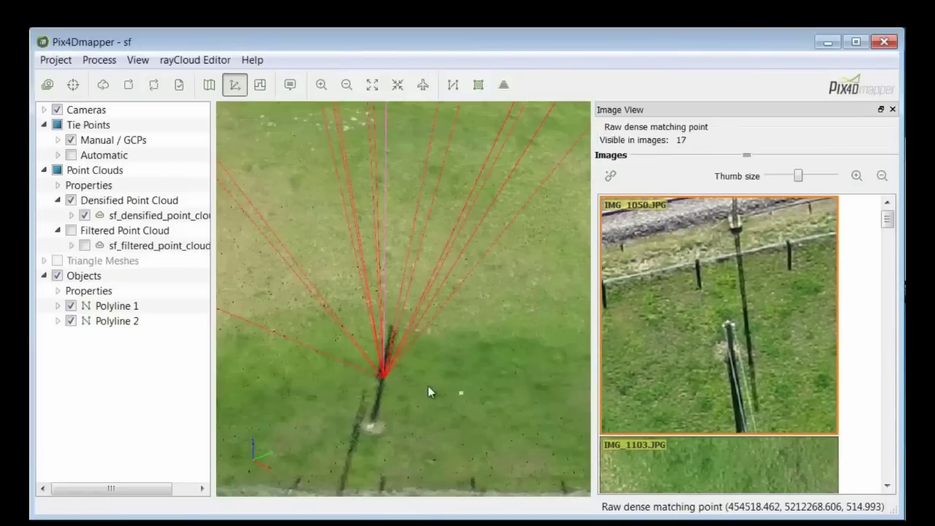
{"action": "left_click", "coordinate": [377, 429]}
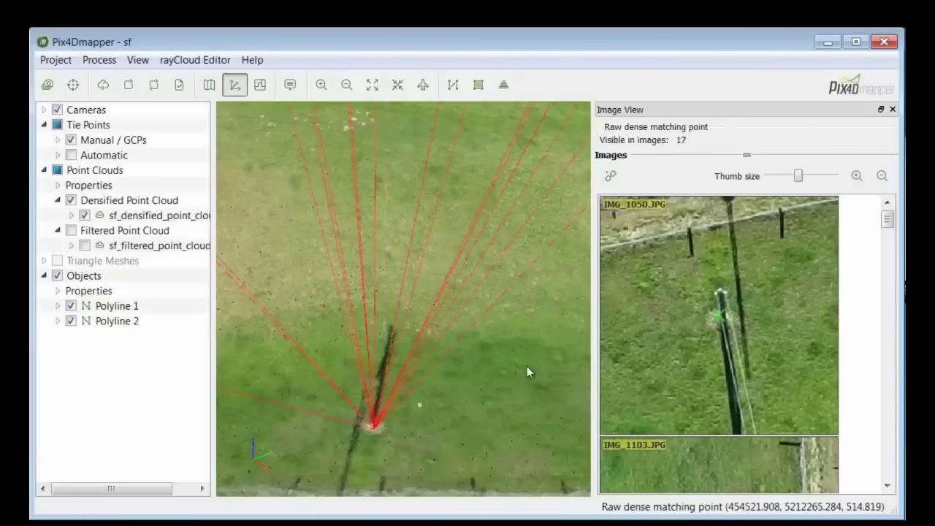
Draw a third polyline about 4.22 m long from the base of the pole near the railway to a point in the grass
{"action": "left_click", "coordinate": [453, 85]}
{"action": "left_click", "coordinate": [372, 427]}
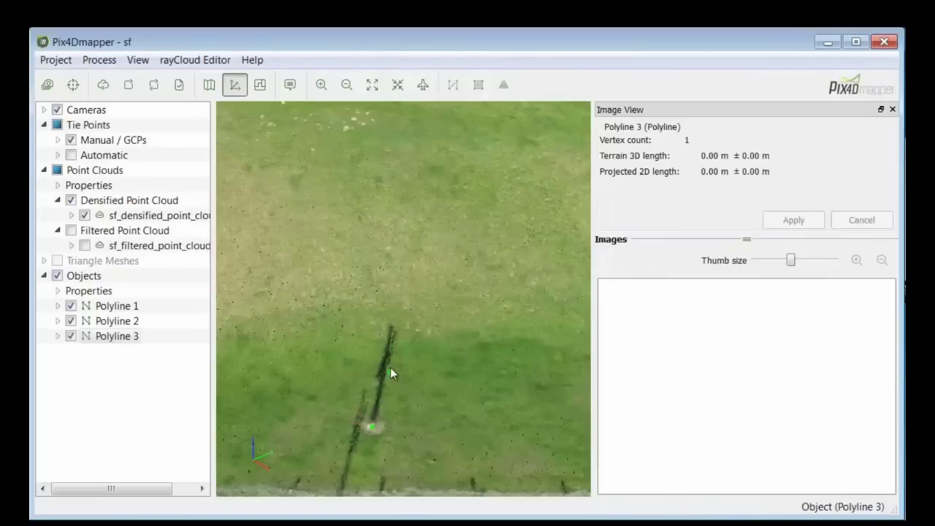
{"action": "left_click", "coordinate": [420, 395]}
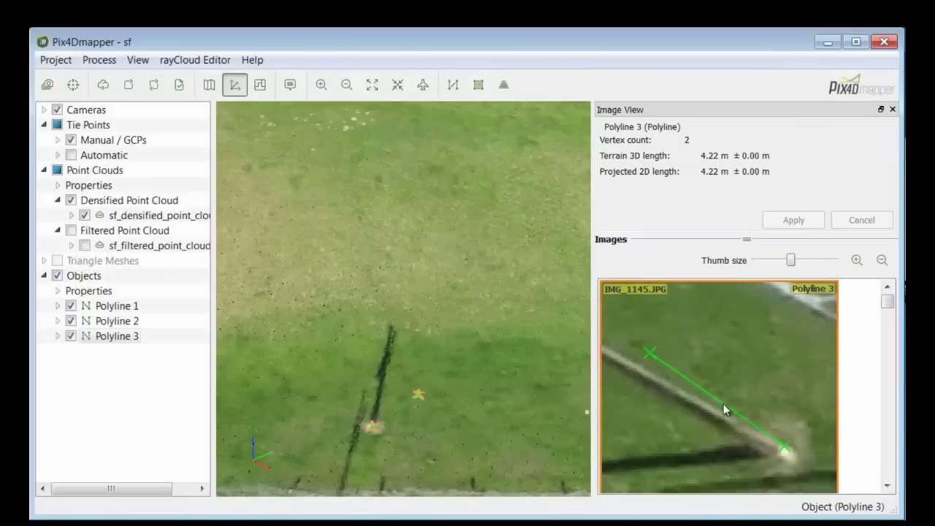
Mark the third polyline's grass vertex at the railway pole's top in IMG_1145.JPG, the next image and IMG_1142.JPG
{"action": "scroll", "coordinate": [724, 417], "scroll_direction": "down", "scroll_amount": 2}
{"action": "left_click_drag", "start_coordinate": [685, 422], "coordinate": [643, 363]}
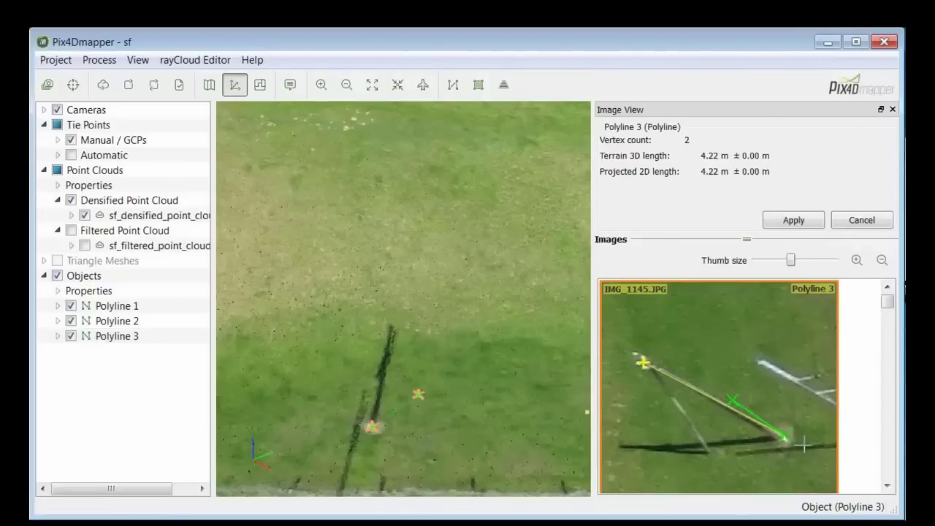
{"action": "left_click_drag", "start_coordinate": [886, 303], "coordinate": [887, 312]}
{"action": "scroll", "coordinate": [767, 431], "scroll_direction": "down", "scroll_amount": 5}
{"action": "mouse_move", "coordinate": [748, 447]}
{"action": "left_mouse_down"}
{"action": "mouse_move", "coordinate": [679, 444]}
{"action": "mouse_move", "coordinate": [747, 432]}
{"action": "mouse_move", "coordinate": [750, 440]}
{"action": "left_mouse_up"}
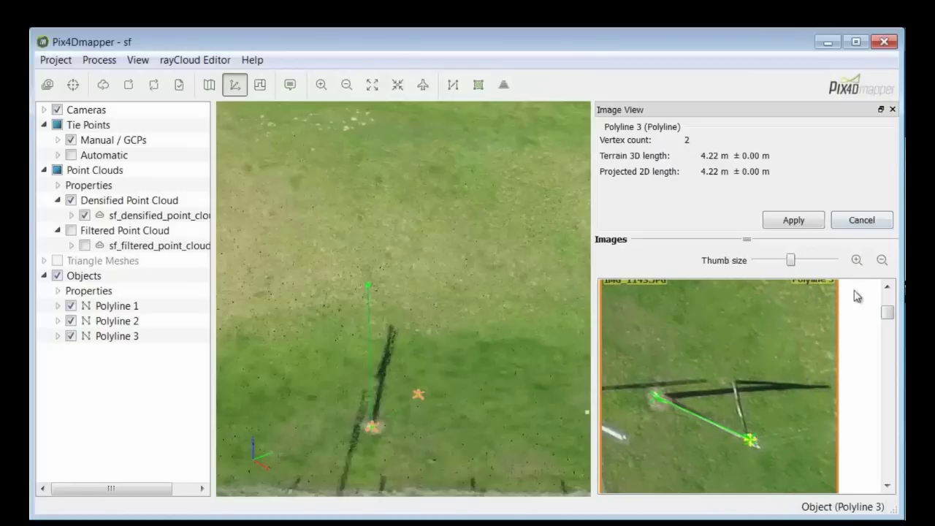
{"action": "left_click_drag", "start_coordinate": [887, 315], "coordinate": [887, 323]}
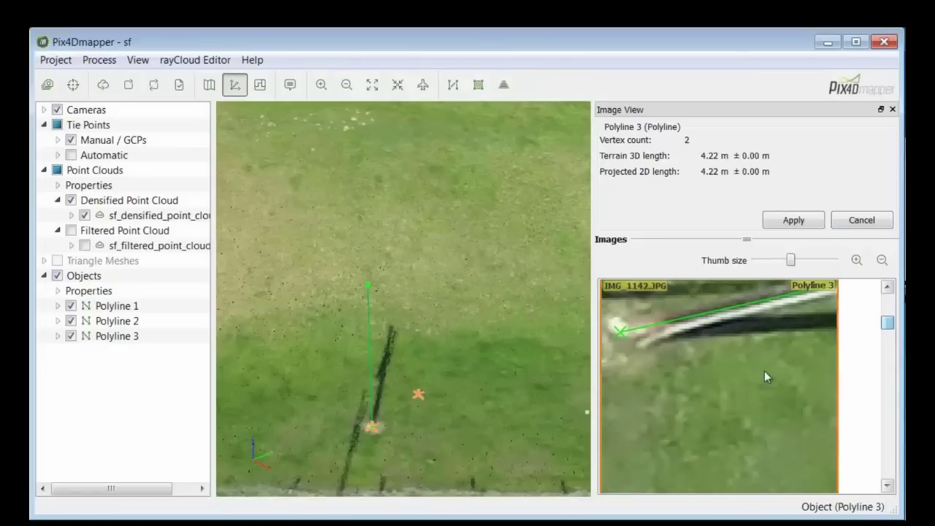
{"action": "left_click_drag", "start_coordinate": [782, 368], "coordinate": [767, 382]}
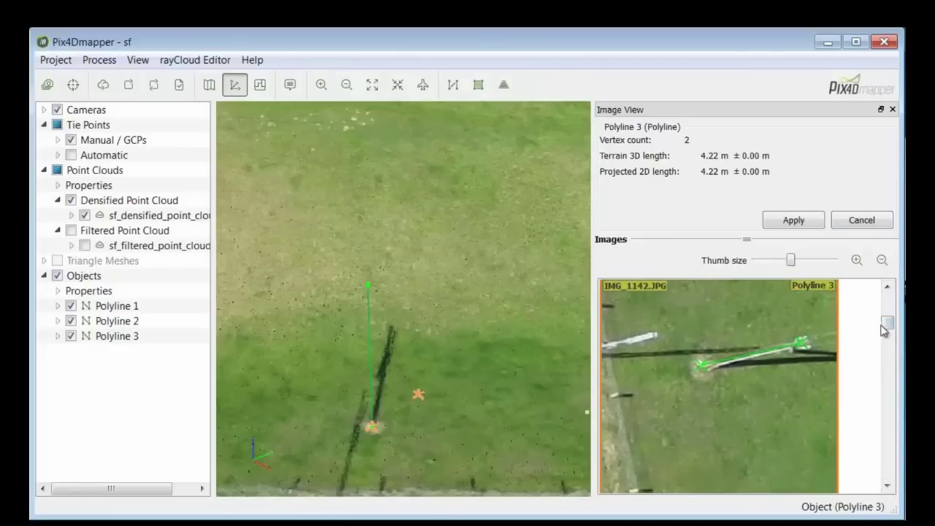
Mark the same vertex at the pole's top in a further image and apply the correction to the third polyline
{"action": "left_click_drag", "start_coordinate": [884, 330], "coordinate": [887, 335]}
{"action": "scroll", "coordinate": [746, 328], "scroll_direction": "up", "scroll_amount": 4}
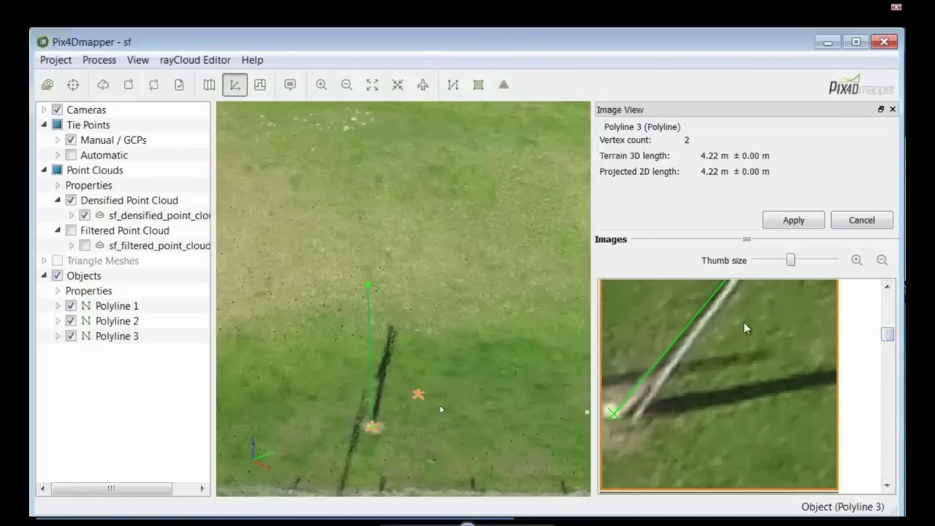
{"action": "scroll", "coordinate": [746, 328], "scroll_direction": "down", "scroll_amount": 4}
{"action": "left_click_drag", "start_coordinate": [887, 334], "coordinate": [889, 360]}
{"action": "scroll", "coordinate": [808, 374], "scroll_direction": "down", "scroll_amount": 2}
{"action": "left_click_drag", "start_coordinate": [774, 380], "coordinate": [667, 281]}
{"action": "left_click", "coordinate": [778, 220]}
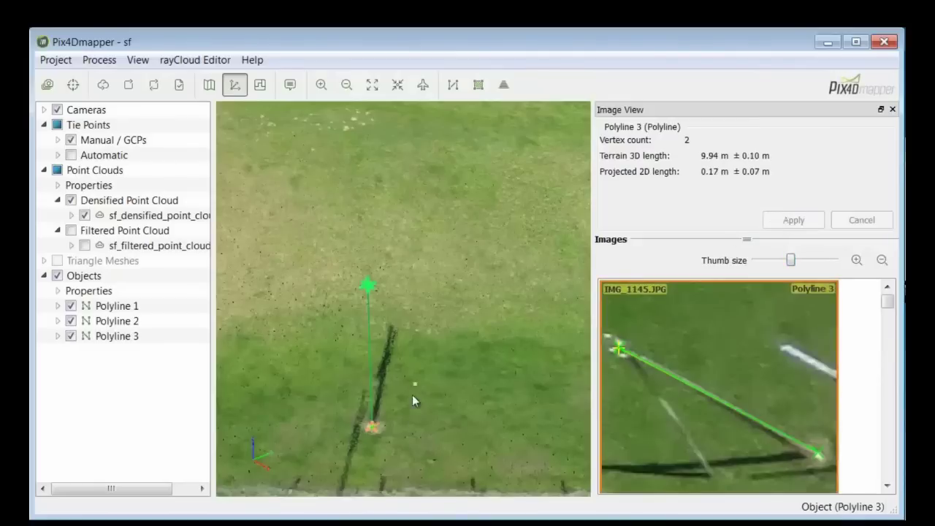
Draw a fourth polyline connecting the tops of the two power poles
{"action": "mouse_move", "coordinate": [407, 432]}
{"action": "left_mouse_down"}
{"action": "mouse_move", "coordinate": [480, 402]}
{"action": "mouse_move", "coordinate": [470, 377]}
{"action": "mouse_move", "coordinate": [467, 393]}
{"action": "mouse_move", "coordinate": [499, 427]}
{"action": "mouse_move", "coordinate": [560, 421]}
{"action": "mouse_move", "coordinate": [631, 378]}
{"action": "mouse_move", "coordinate": [624, 361]}
{"action": "mouse_move", "coordinate": [605, 351]}
{"action": "left_mouse_up"}
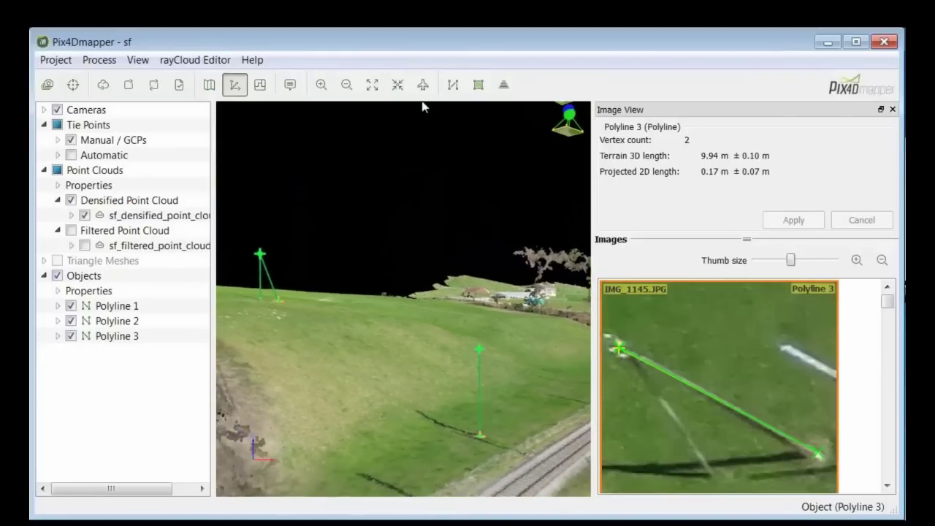
{"action": "left_click", "coordinate": [452, 85]}
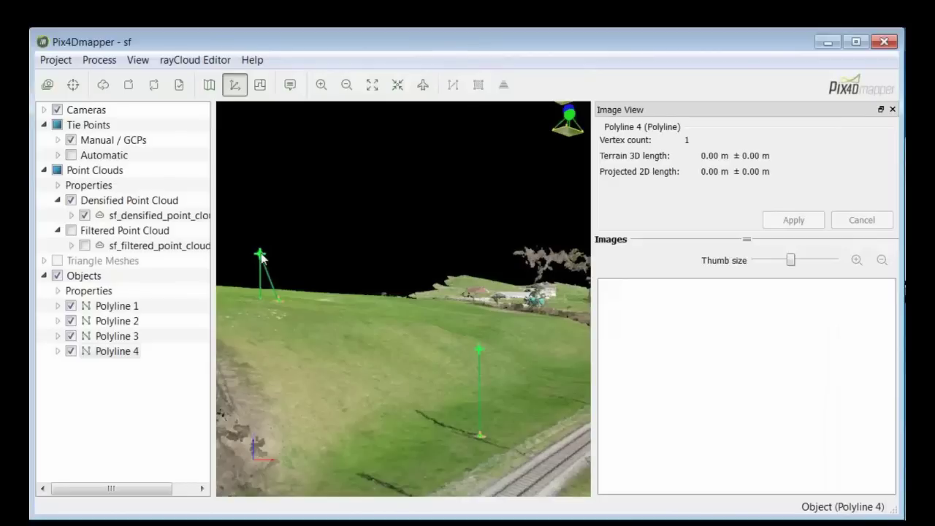
{"action": "left_click", "coordinate": [481, 348]}
{"action": "left_click_drag", "start_coordinate": [542, 369], "coordinate": [635, 426]}
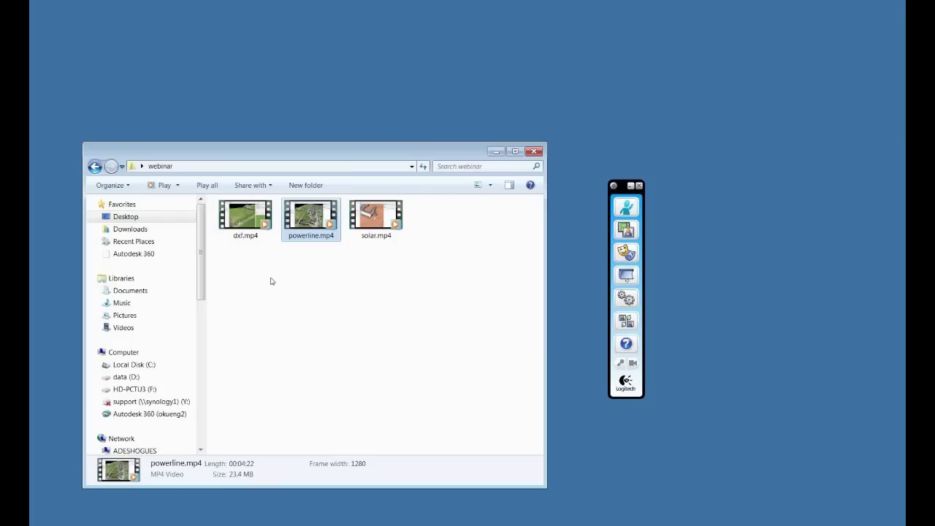
Play dxf.mp4 from the webinar folder and examine the completed power line polylines around the railway in the 3D view
{"action": "double_click", "coordinate": [246, 213]}
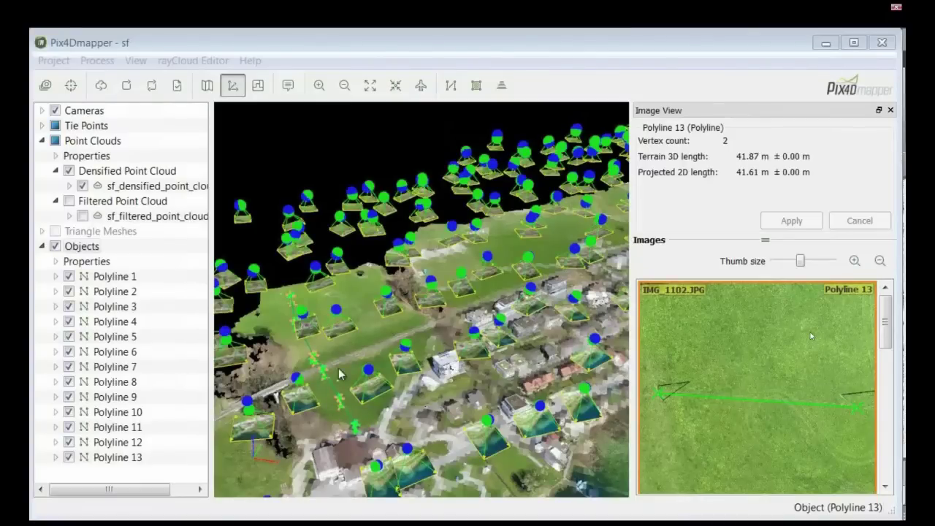
{"action": "scroll", "coordinate": [331, 420], "scroll_direction": "up", "scroll_amount": 5}
{"action": "mouse_move", "coordinate": [353, 385]}
{"action": "left_mouse_down"}
{"action": "mouse_move", "coordinate": [512, 281]}
{"action": "mouse_move", "coordinate": [261, 306]}
{"action": "mouse_move", "coordinate": [357, 387]}
{"action": "mouse_move", "coordinate": [392, 296]}
{"action": "mouse_move", "coordinate": [430, 310]}
{"action": "mouse_move", "coordinate": [406, 330]}
{"action": "mouse_move", "coordinate": [302, 364]}
{"action": "mouse_move", "coordinate": [407, 365]}
{"action": "mouse_move", "coordinate": [453, 343]}
{"action": "mouse_move", "coordinate": [615, 351]}
{"action": "left_mouse_up"}
{"action": "mouse_move", "coordinate": [307, 293]}
{"action": "right_mouse_down"}
{"action": "mouse_move", "coordinate": [318, 348]}
{"action": "mouse_move", "coordinate": [380, 422]}
{"action": "right_mouse_up"}
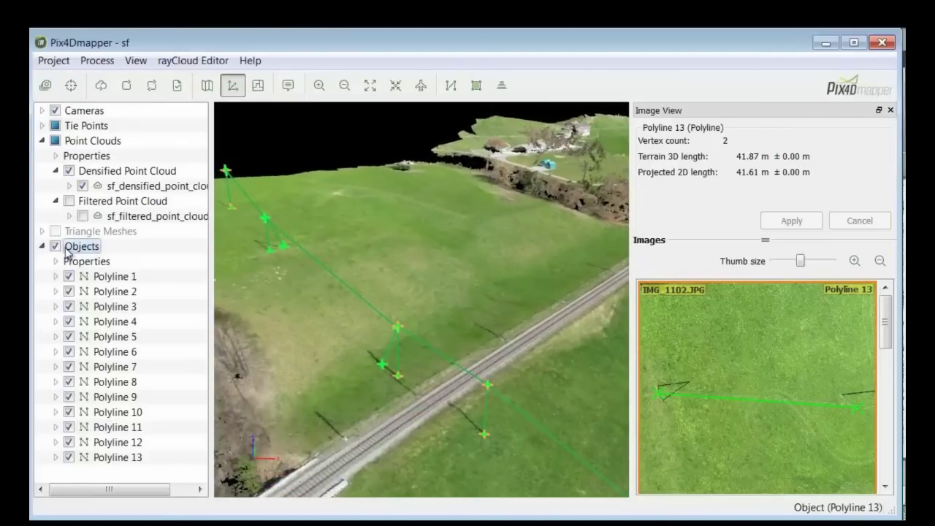
{"action": "left_click", "coordinate": [43, 247]}
{"action": "left_click", "coordinate": [43, 248]}
{"action": "left_click", "coordinate": [55, 247]}
{"action": "left_click", "coordinate": [56, 247]}
Export all objects, including lines and manual tie points, to D:\ as an AutoCAD DXF file named powerlines
{"action": "right_click", "coordinate": [88, 251]}
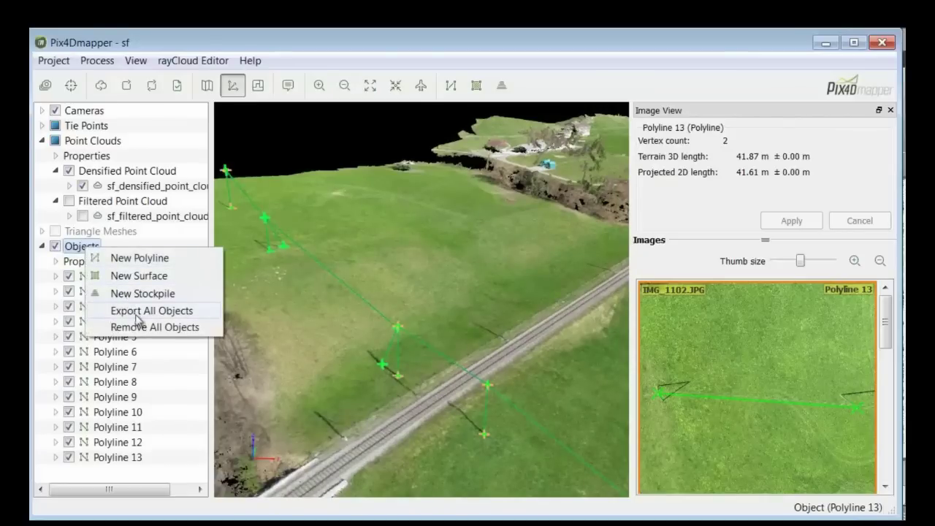
{"action": "left_click", "coordinate": [138, 314]}
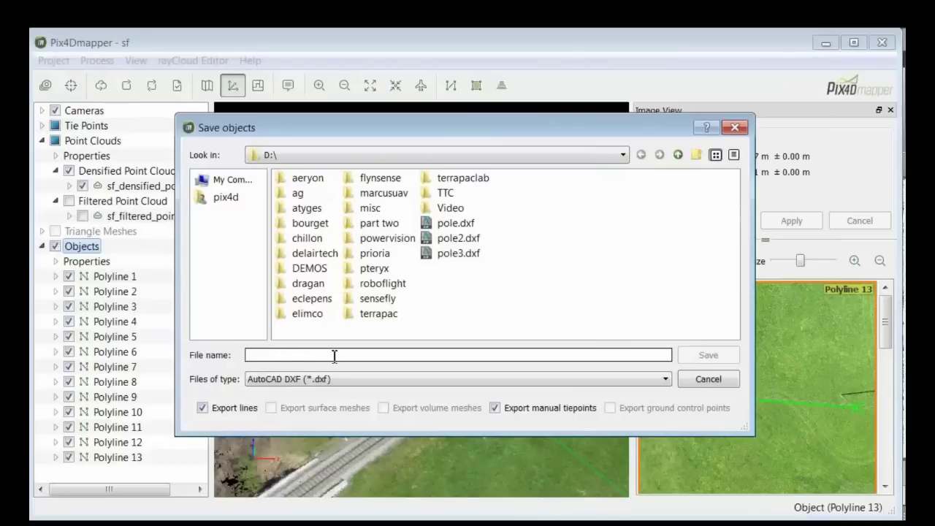
{"action": "type", "text": "poiwer"}
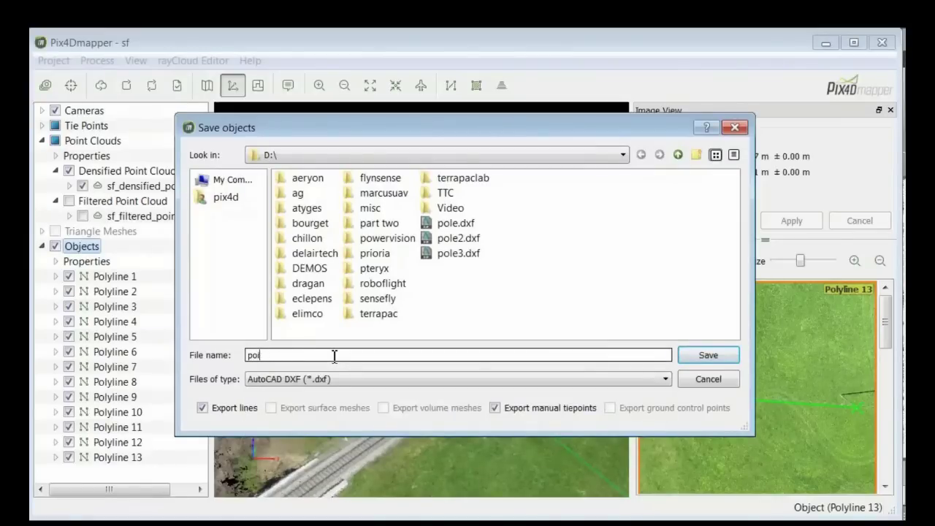
{"action": "key", "text": "BackSpace"}
{"action": "type", "text": "werlin"}
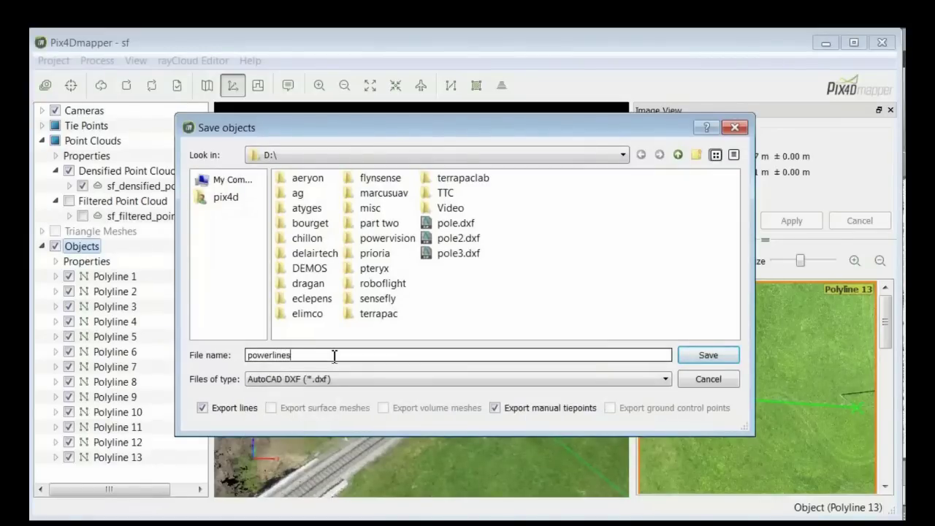
{"action": "type", "text": "es"}
{"action": "left_click", "coordinate": [706, 355]}
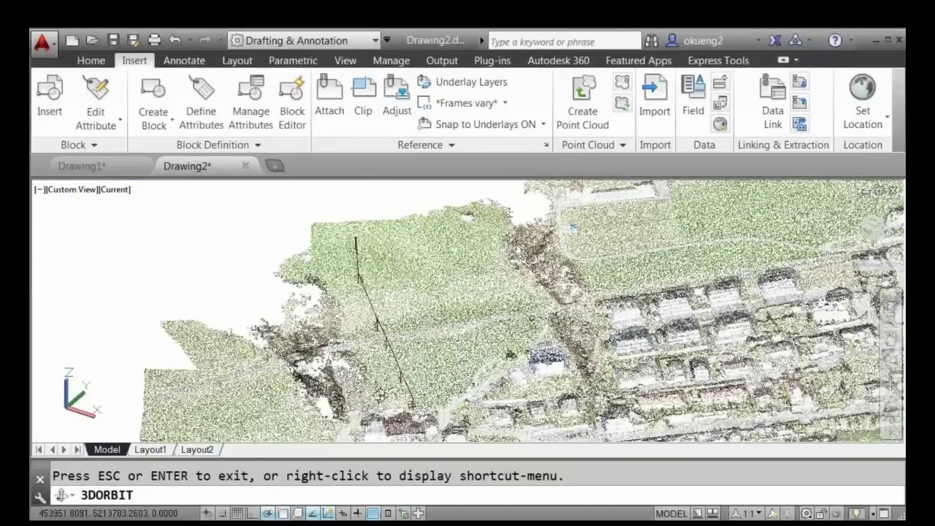
Switch to AutoCAD and try to insert powerlines.dxf from D: as a block in Drawing2
{"action": "left_click", "coordinate": [91, 61]}
{"action": "left_click", "coordinate": [133, 62]}
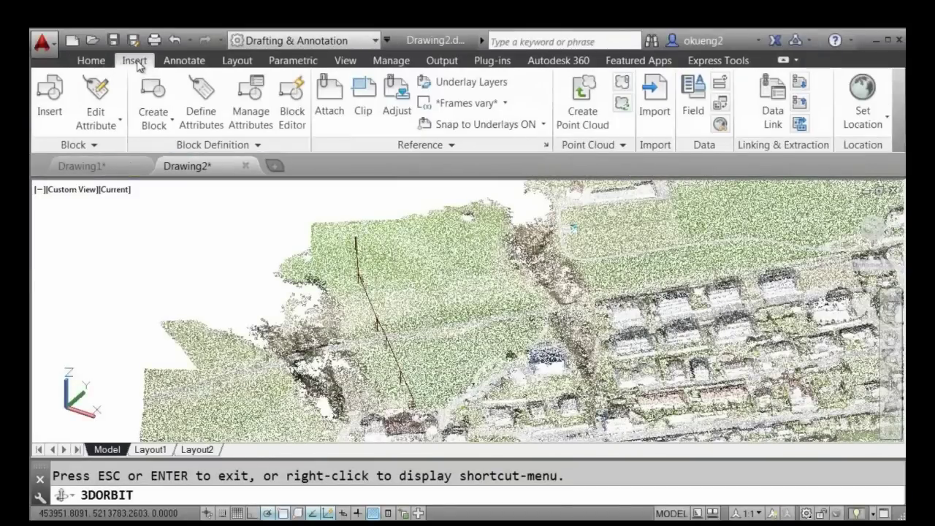
{"action": "left_click", "coordinate": [53, 95]}
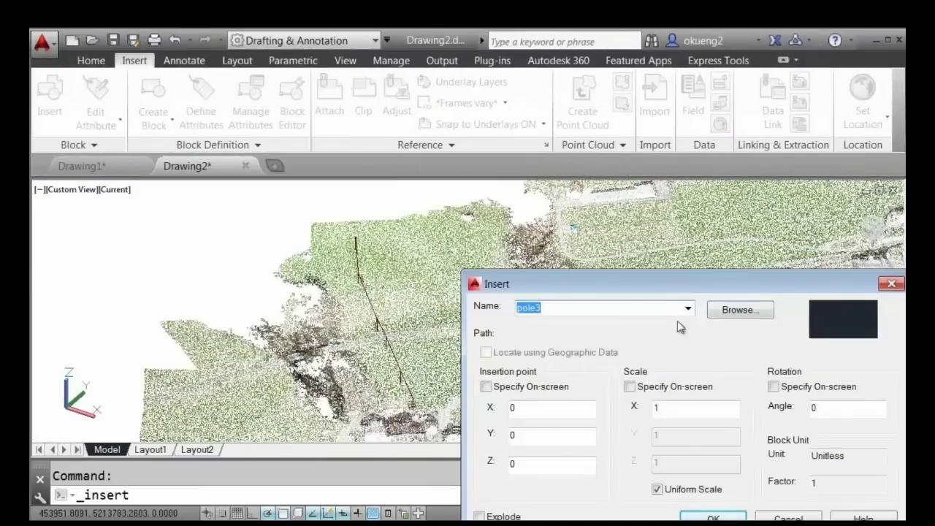
{"action": "left_click", "coordinate": [722, 311]}
{"action": "left_click_drag", "start_coordinate": [776, 359], "coordinate": [772, 501]}
{"action": "left_click", "coordinate": [625, 487]}
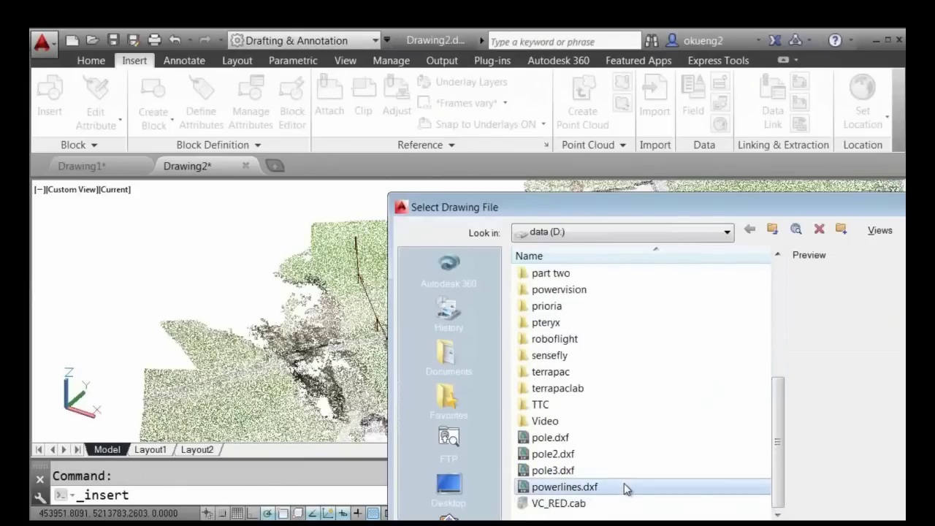
{"action": "key", "text": "Escape"}
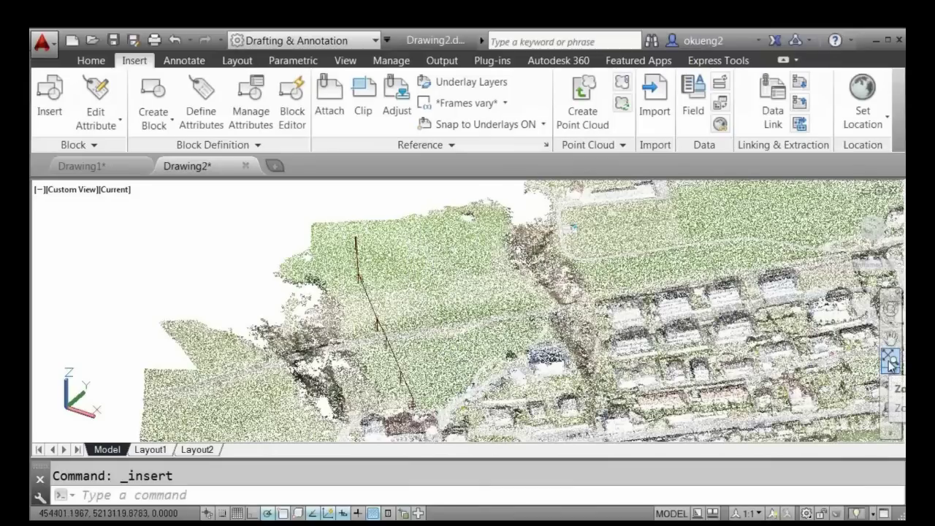
Orbit the point cloud in Drawing2 to examine the power lines in 3D, and close the video player
{"action": "left_click", "coordinate": [891, 385]}
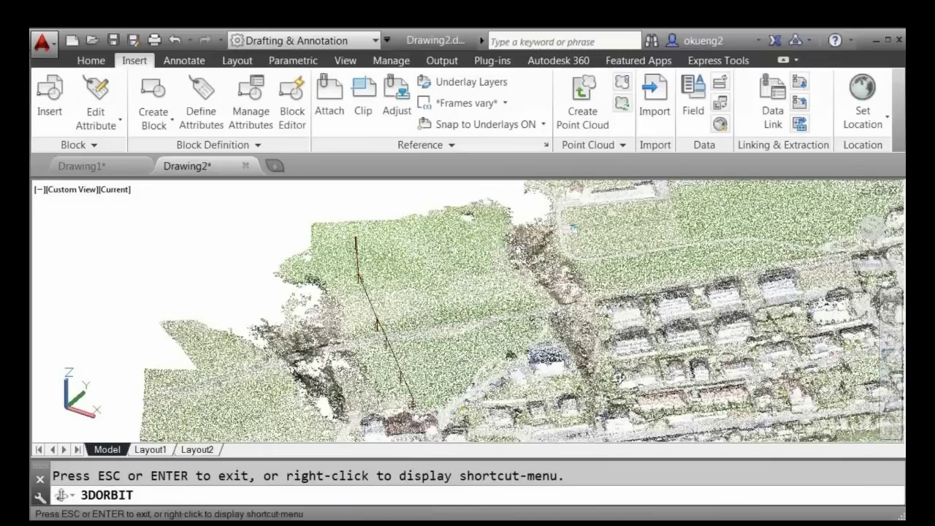
{"action": "left_click_drag", "start_coordinate": [428, 368], "coordinate": [443, 352]}
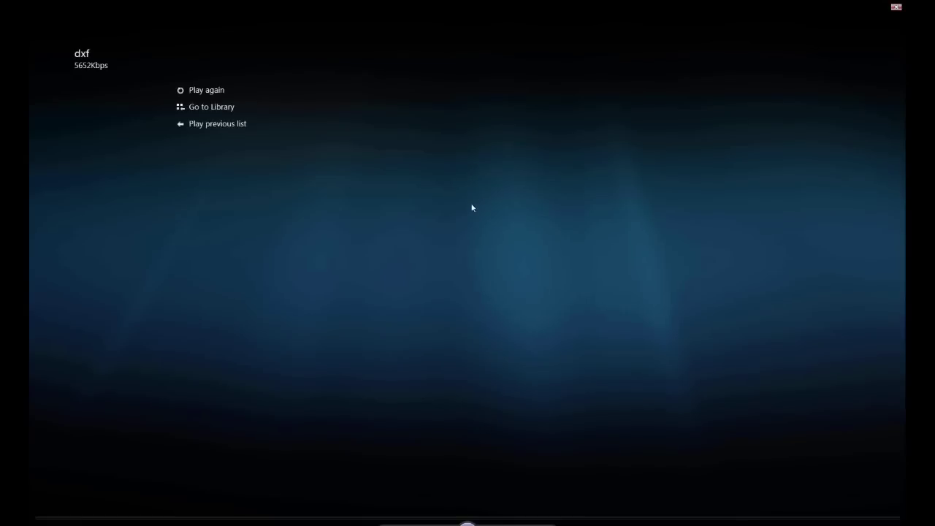
{"action": "left_click", "coordinate": [896, 6]}
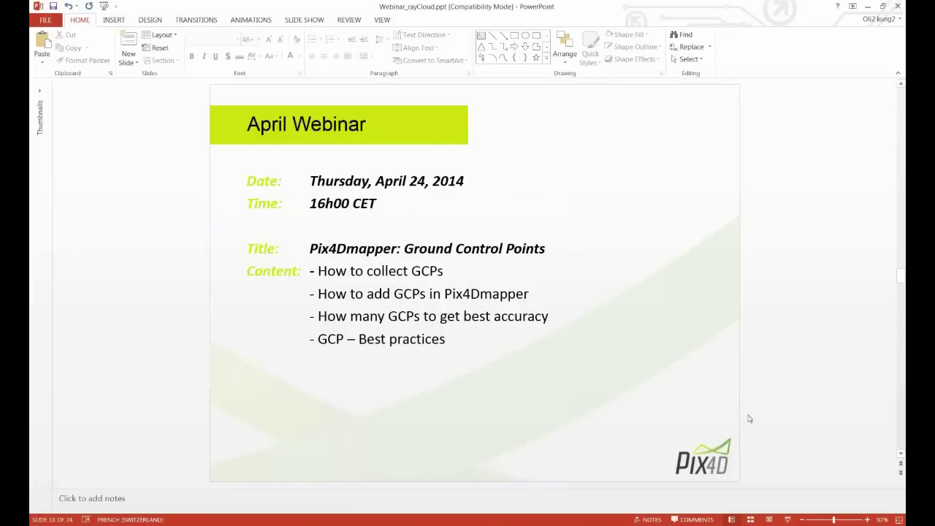
Switch to PowerPoint and start the Webinar_rayCloud.ppt slide show from the "Bad calibration" slide
{"action": "scroll", "coordinate": [740, 417], "scroll_direction": "down", "scroll_amount": 3}
{"action": "scroll", "coordinate": [731, 404], "scroll_direction": "up", "scroll_amount": 3}
{"action": "scroll", "coordinate": [728, 401], "scroll_direction": "down", "scroll_amount": 1}
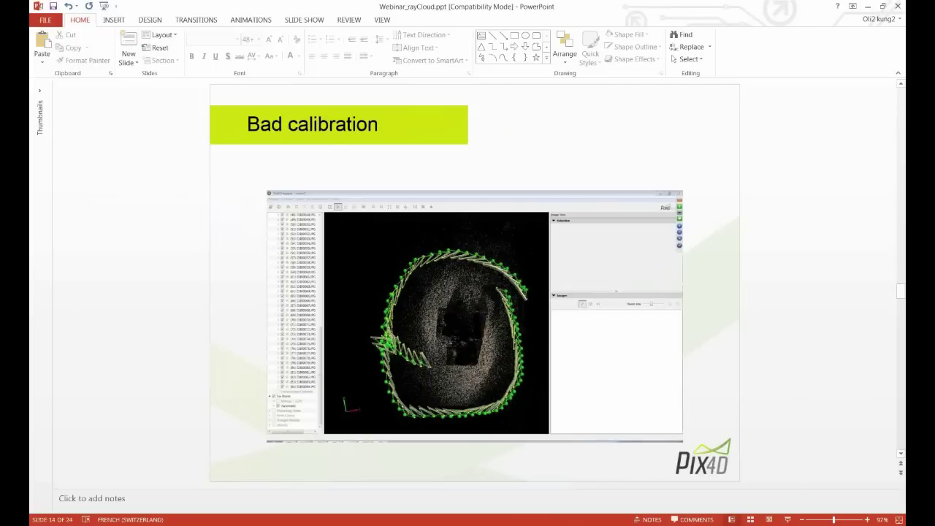
{"action": "left_click", "coordinate": [786, 520]}
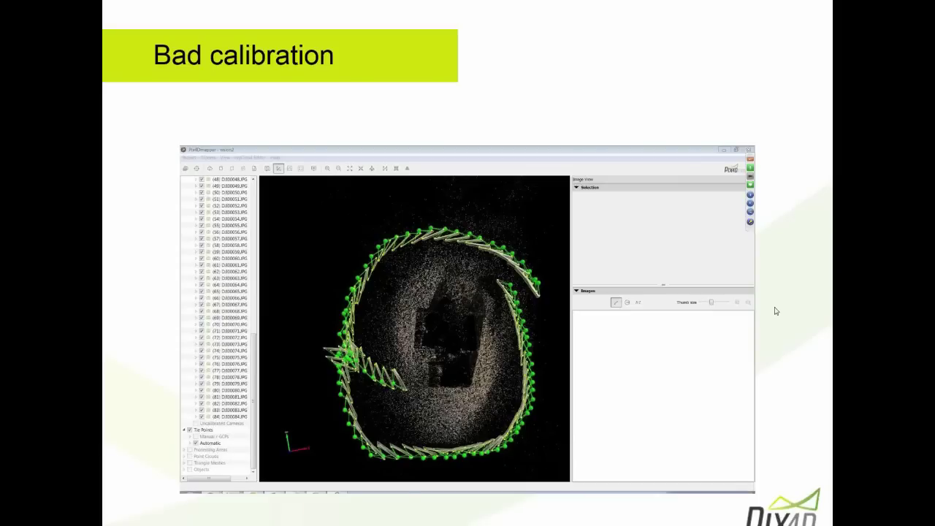